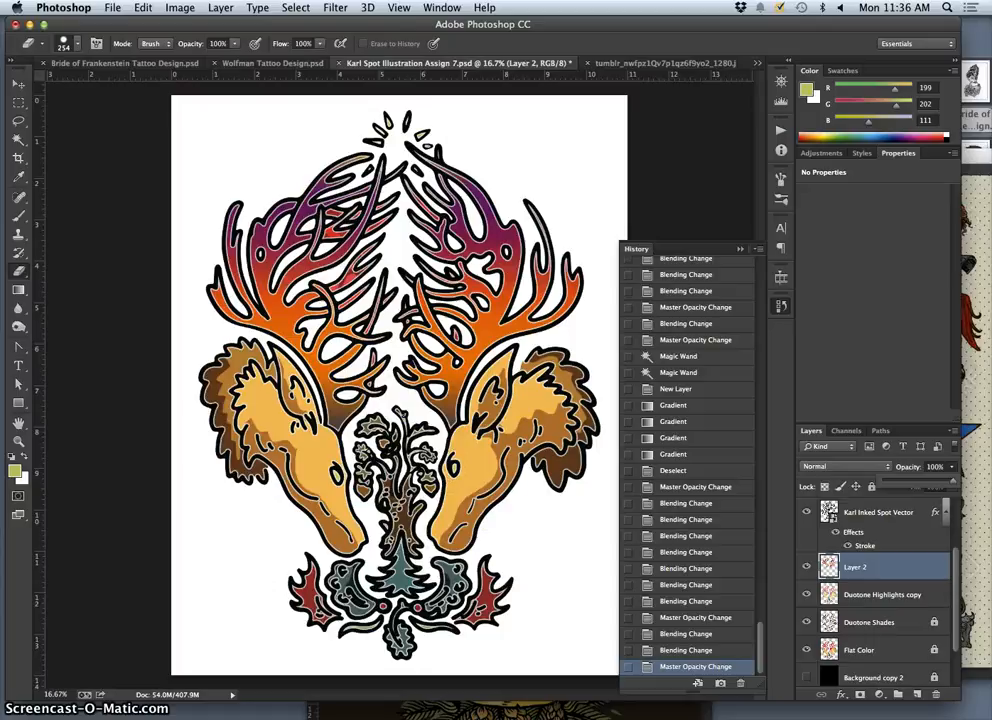
Step: Switch to Chrome to view the Digital Coloring and Painting Primer PDF, and return to the Photoshop illustration
{"action": "mouse_move", "coordinate": [697, 712]}
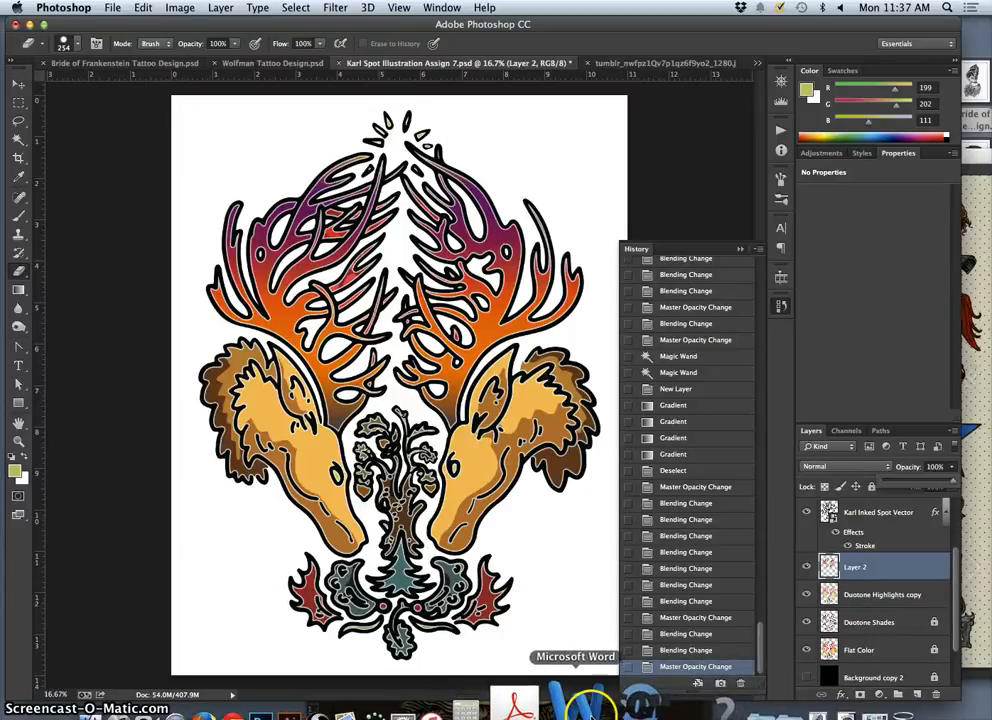
{"action": "left_click", "coordinate": [305, 710]}
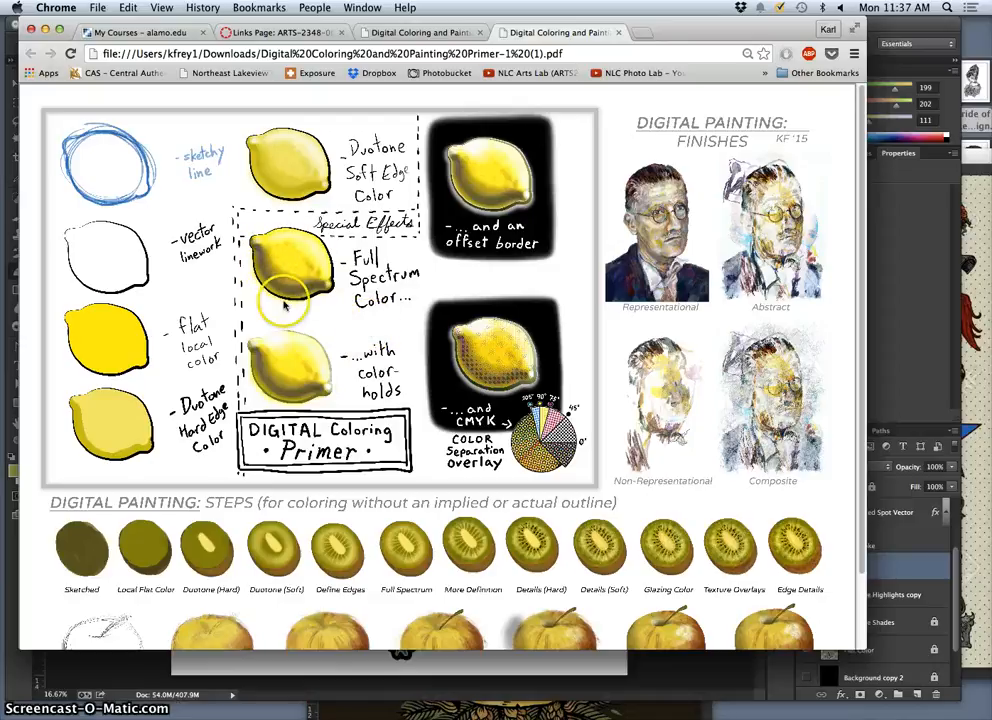
{"action": "left_click", "coordinate": [47, 30]}
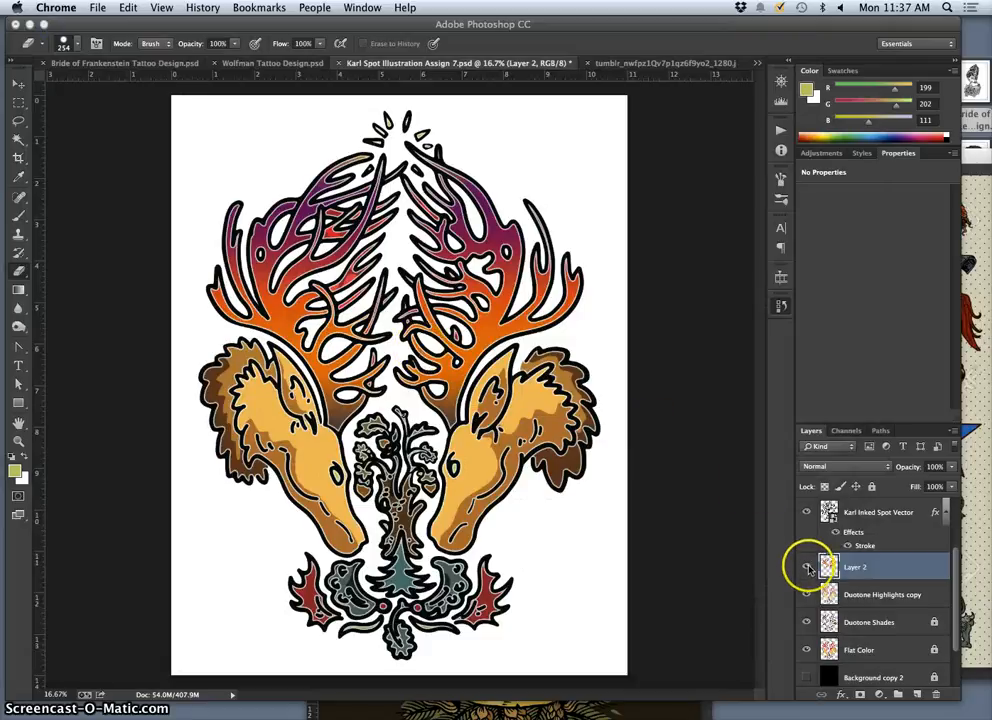
Step: Compare the artwork with and without Layer 2, and revert the last opacity change on that layer through the history
{"action": "left_click", "coordinate": [807, 567]}
{"action": "left_click", "coordinate": [807, 567]}
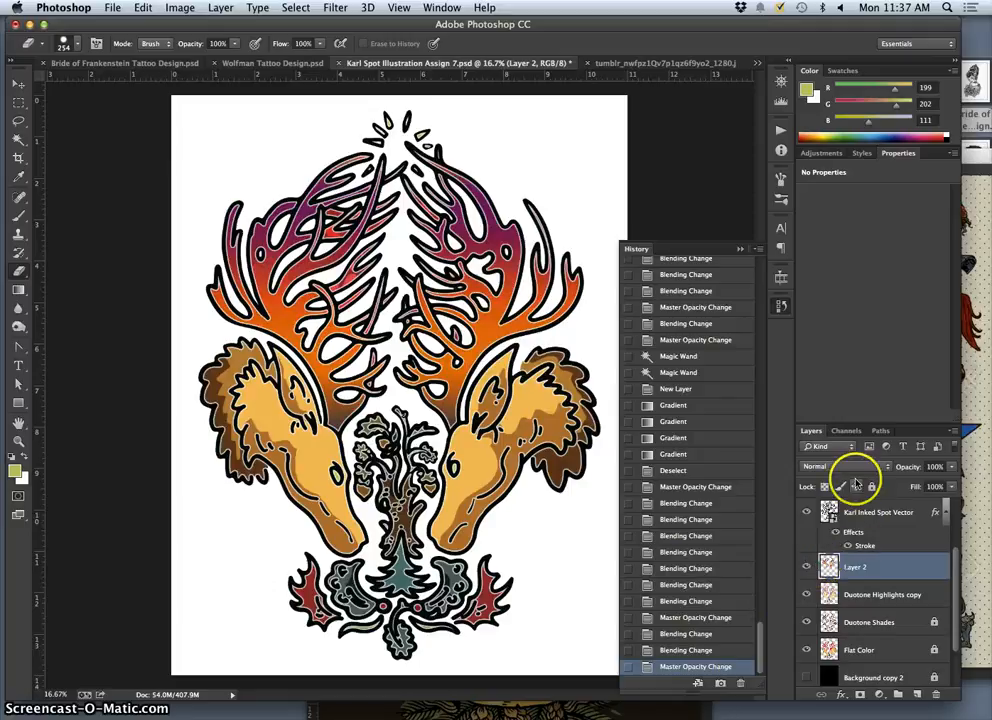
{"action": "left_click", "coordinate": [712, 651]}
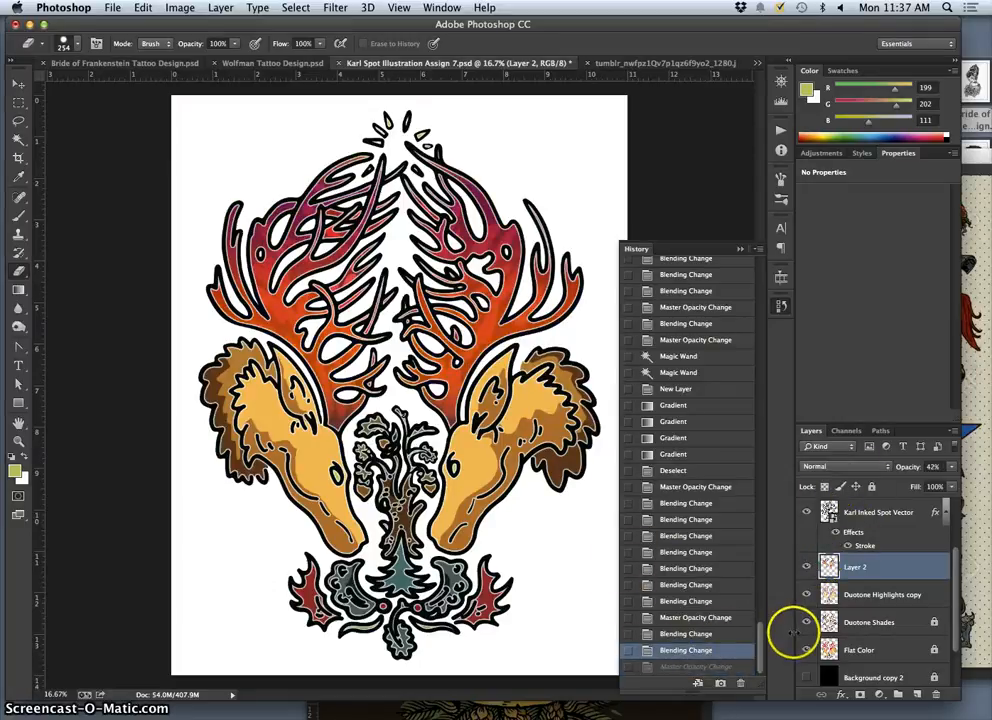
Step: Review the Duotone Soft Edge Color example in the primer PDF in Chrome, and return to Photoshop
{"action": "mouse_move", "coordinate": [655, 716]}
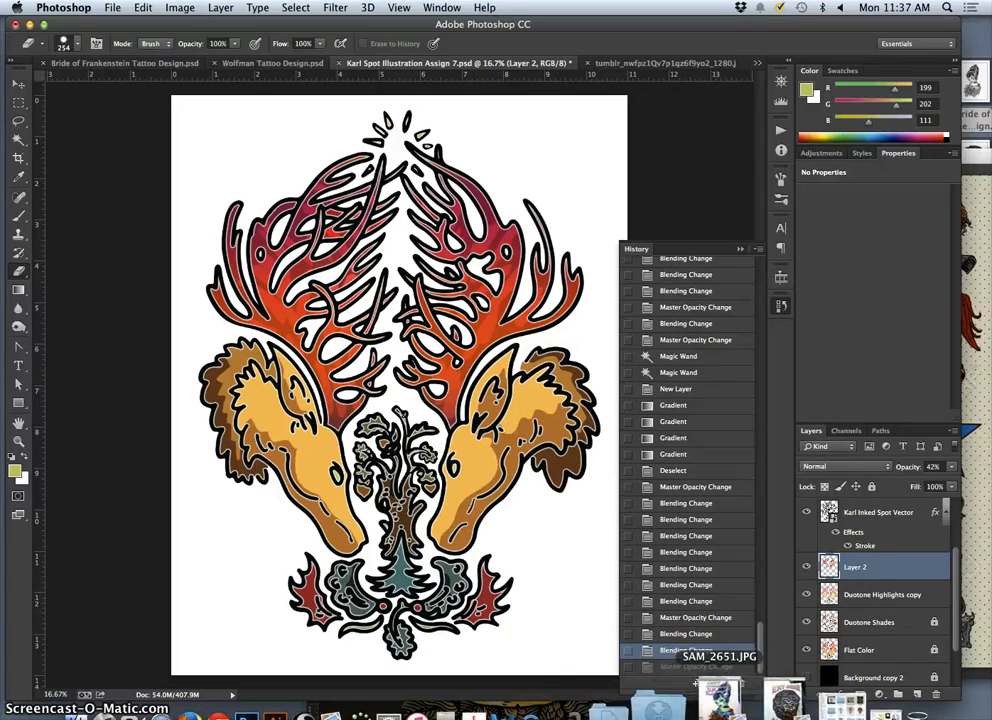
{"action": "left_click", "coordinate": [826, 700]}
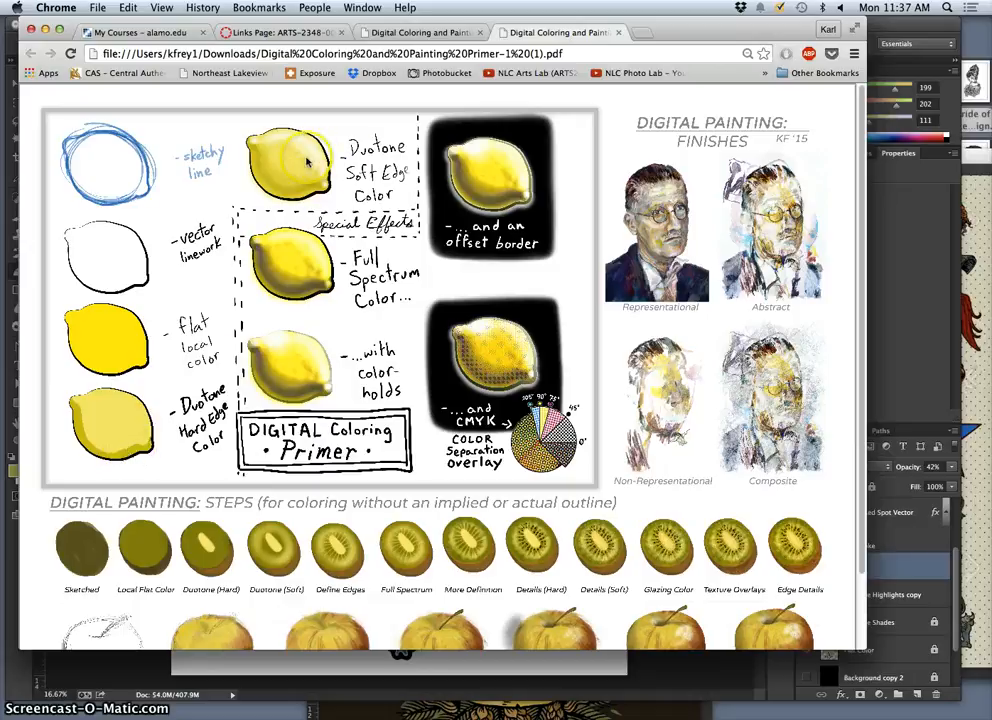
{"action": "left_click", "coordinate": [46, 31]}
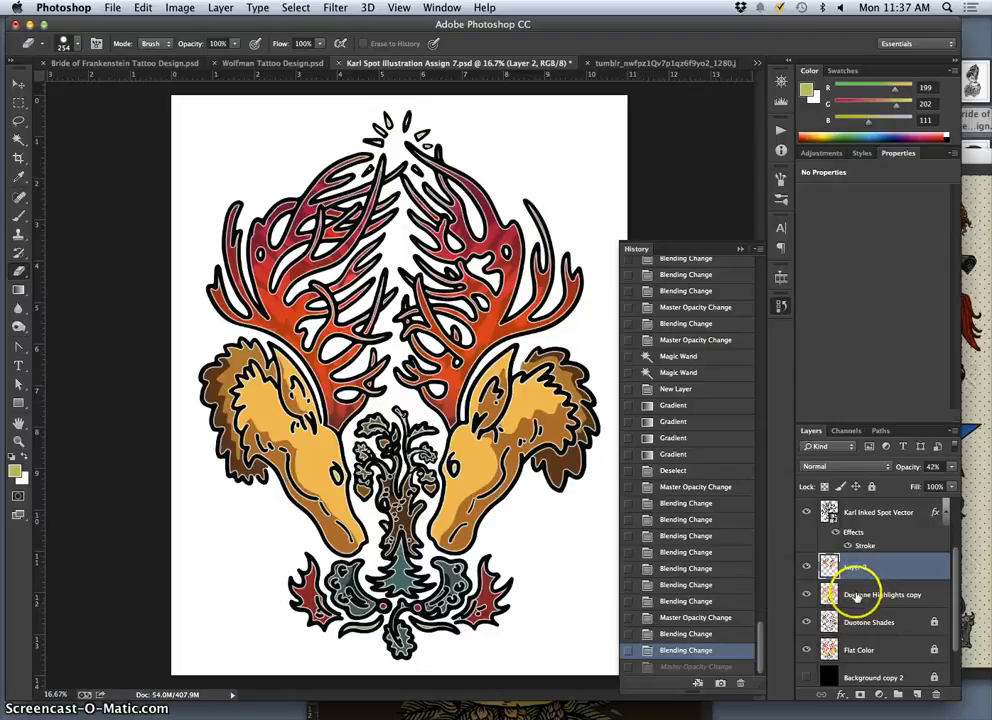
Step: Duplicate the Duotone Shades layer and lock the Duotone Highlights copy layer
{"action": "double_click", "coordinate": [866, 628]}
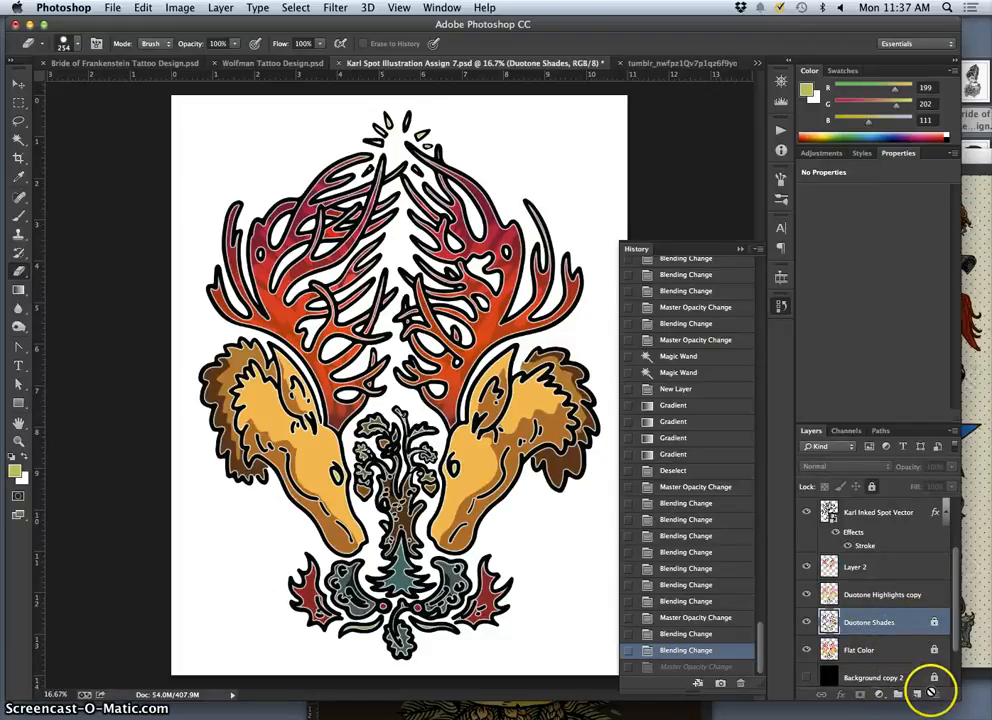
{"action": "key", "text": "super+j"}
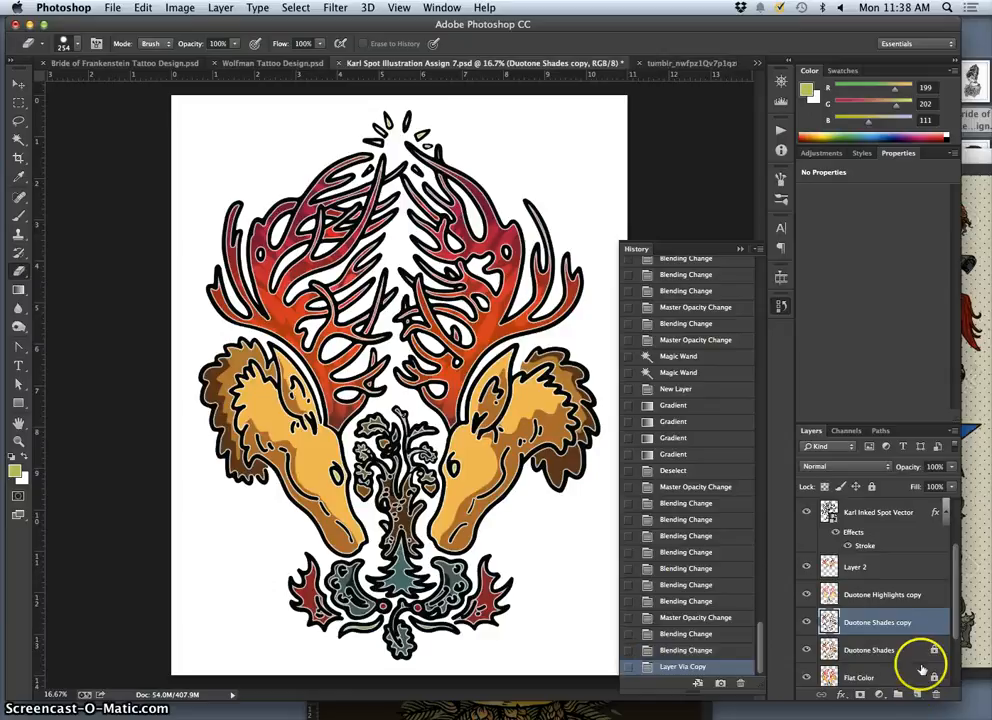
{"action": "left_click", "coordinate": [910, 597]}
{"action": "left_click", "coordinate": [871, 486]}
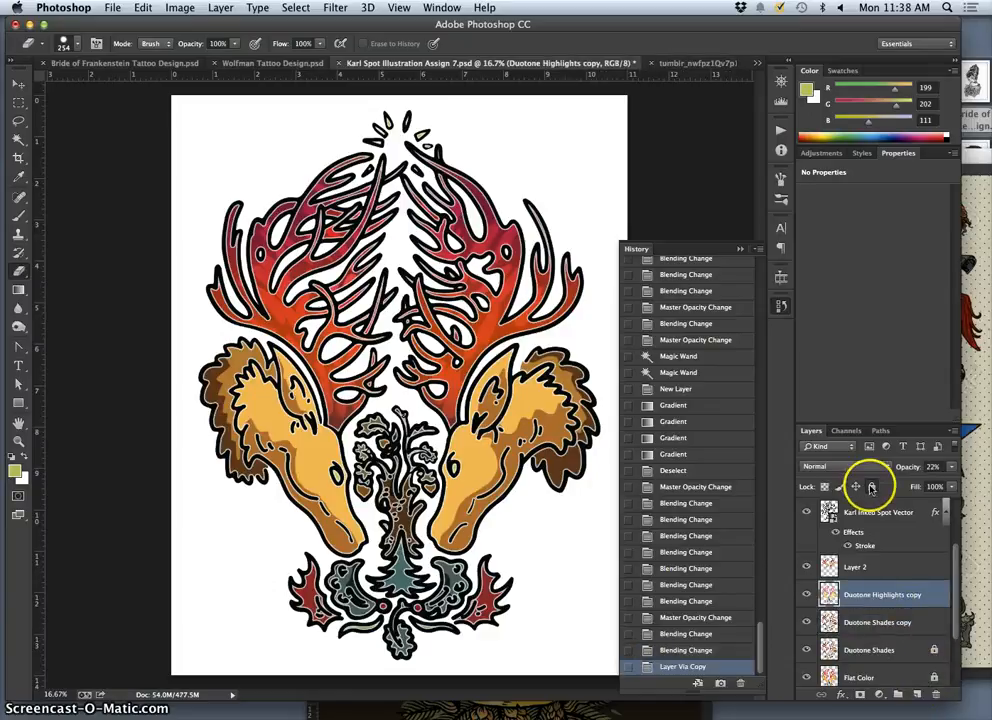
Step: Set Layer 2's blending mode to Screen and adjust the layer's opacity
{"action": "left_click", "coordinate": [870, 567]}
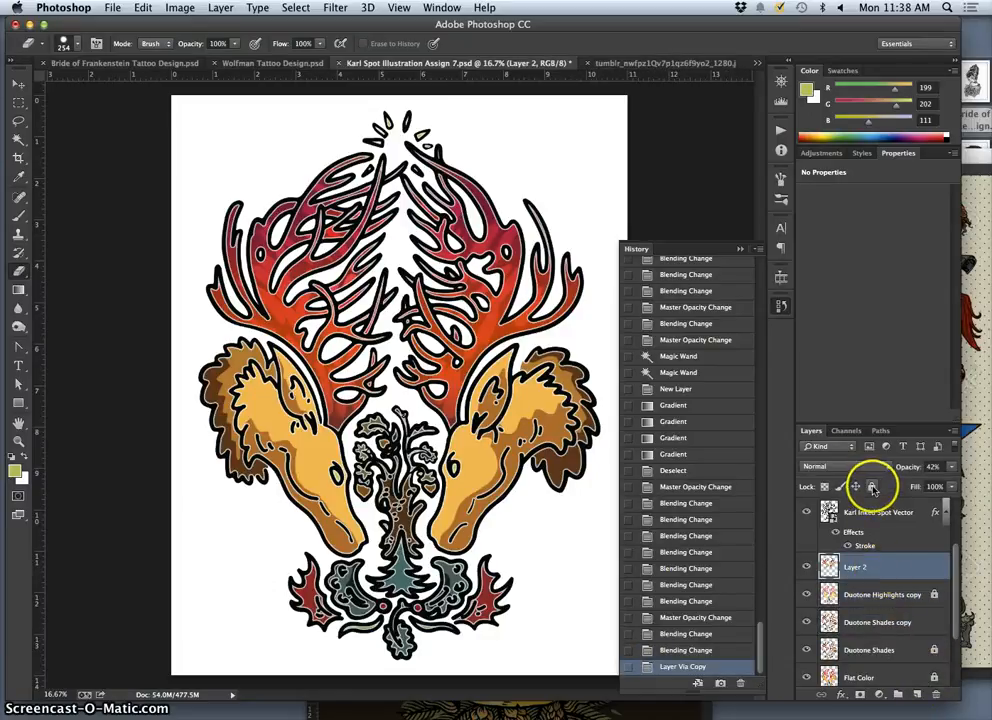
{"action": "left_click", "coordinate": [845, 467]}
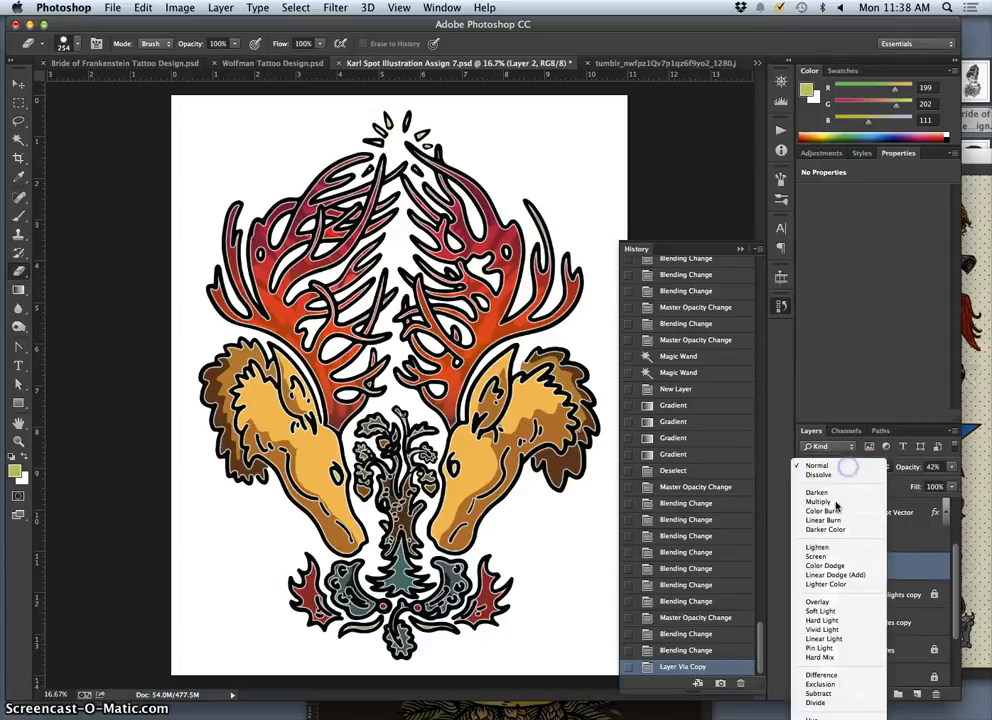
{"action": "left_click", "coordinate": [822, 557]}
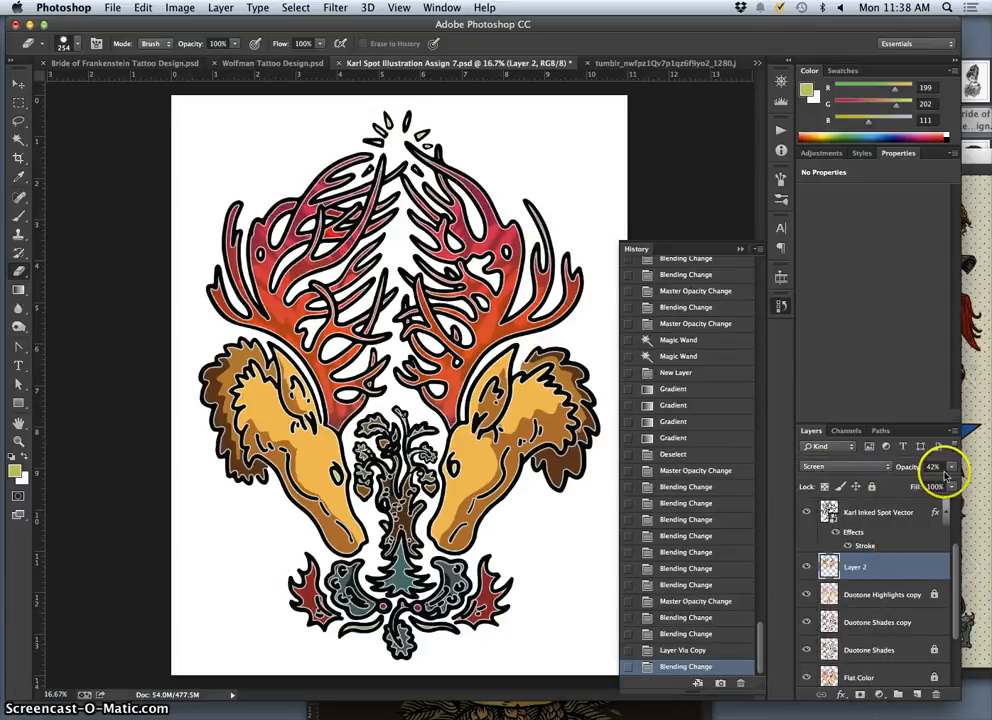
{"action": "left_click_drag", "start_coordinate": [927, 487], "coordinate": [925, 487]}
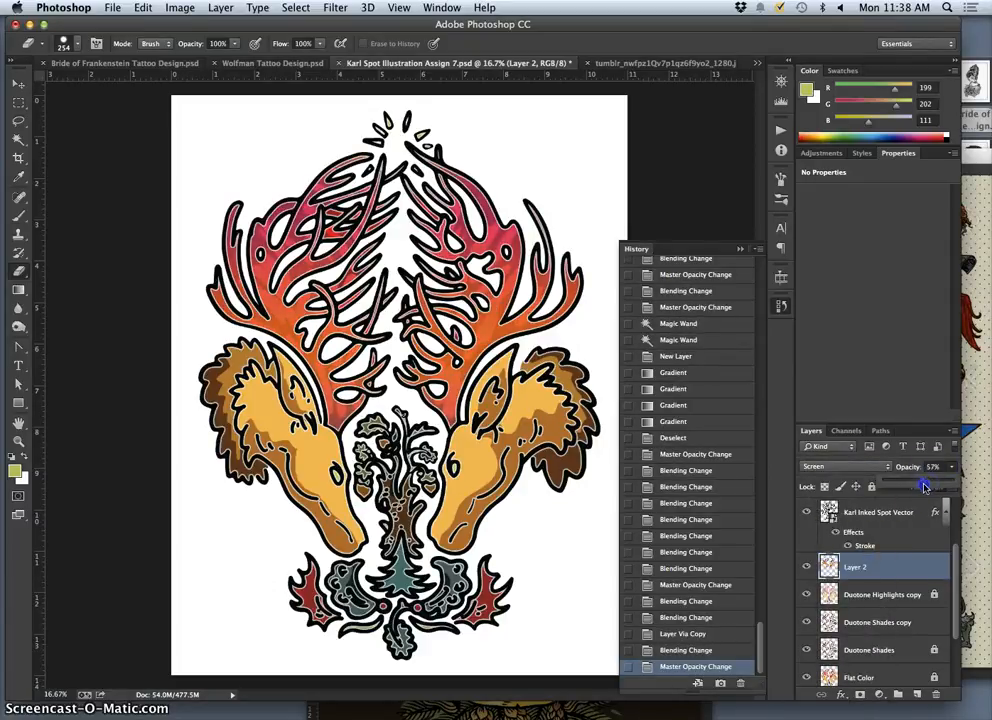
{"action": "mouse_move", "coordinate": [897, 587]}
{"action": "left_mouse_down"}
{"action": "mouse_move", "coordinate": [903, 649]}
{"action": "mouse_move", "coordinate": [897, 578]}
{"action": "left_mouse_up"}
Step: Lock Layer 2 and toggle its visibility off and on to compare the antler gradient
{"action": "left_click", "coordinate": [873, 488]}
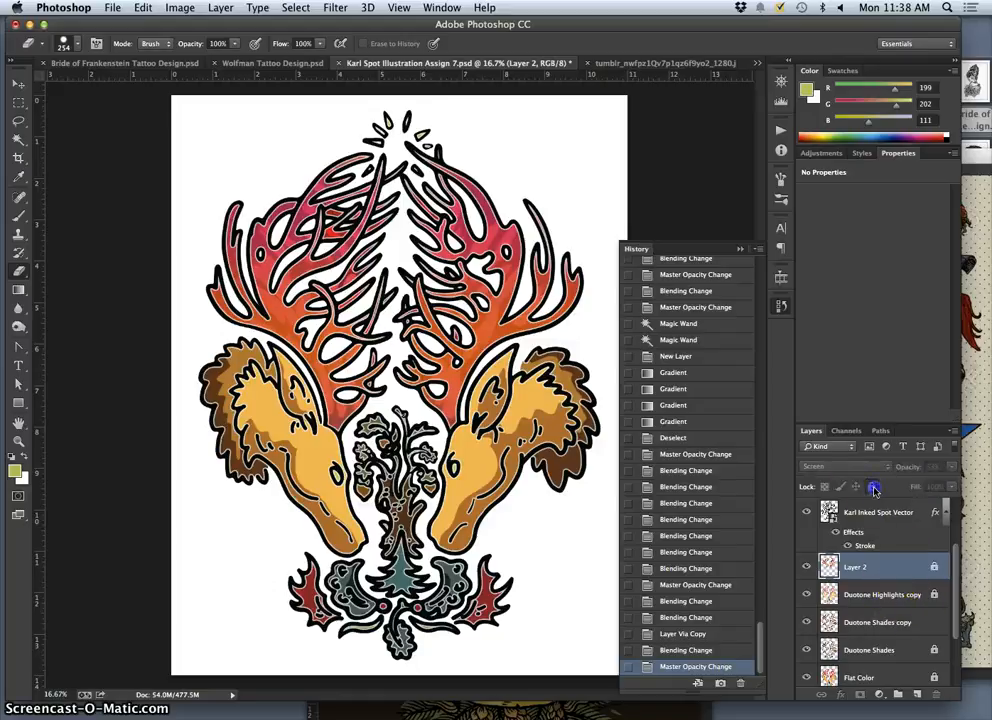
{"action": "left_click", "coordinate": [808, 568]}
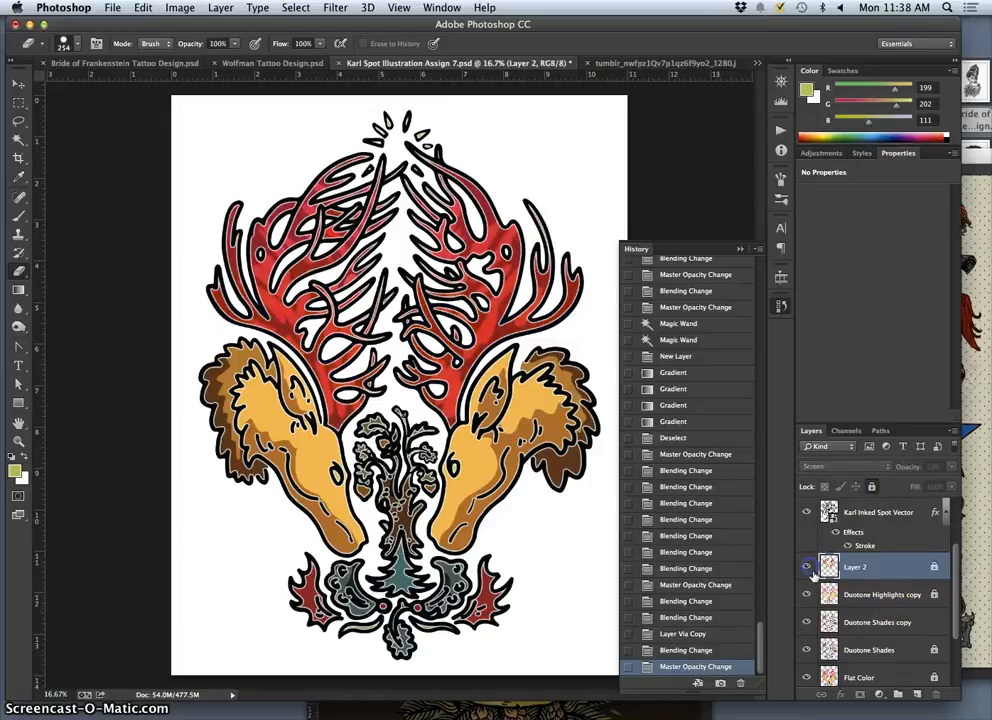
{"action": "left_click", "coordinate": [807, 568]}
Step: Apply a Gaussian Blur with a radius of 73.7 pixels to the Duotone Shades copy layer
{"action": "left_click", "coordinate": [903, 622]}
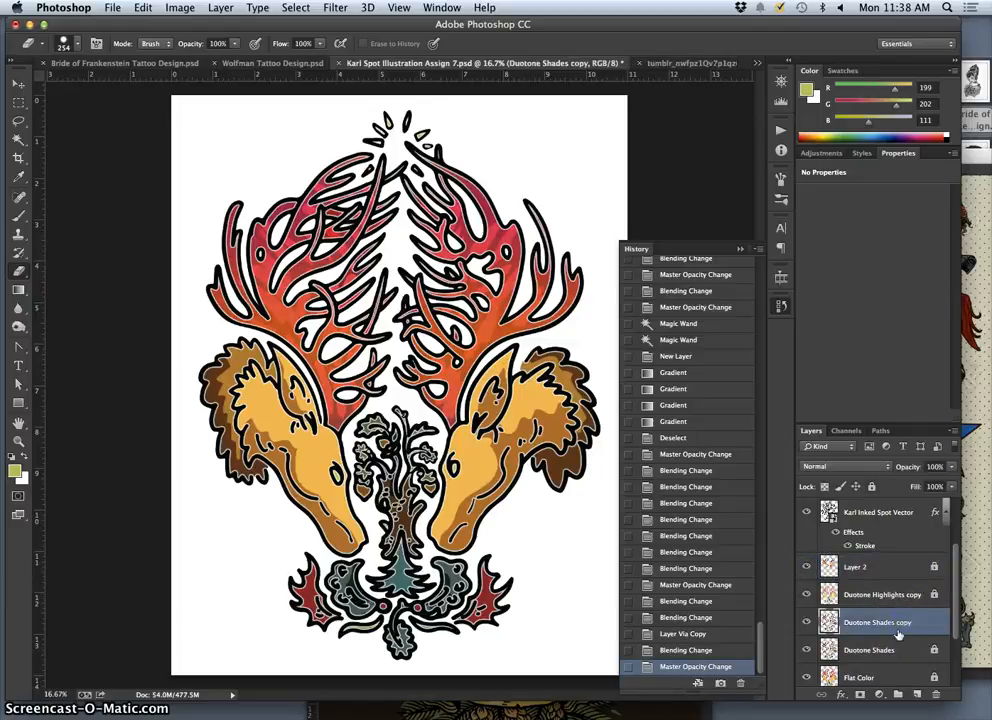
{"action": "left_click", "coordinate": [336, 8]}
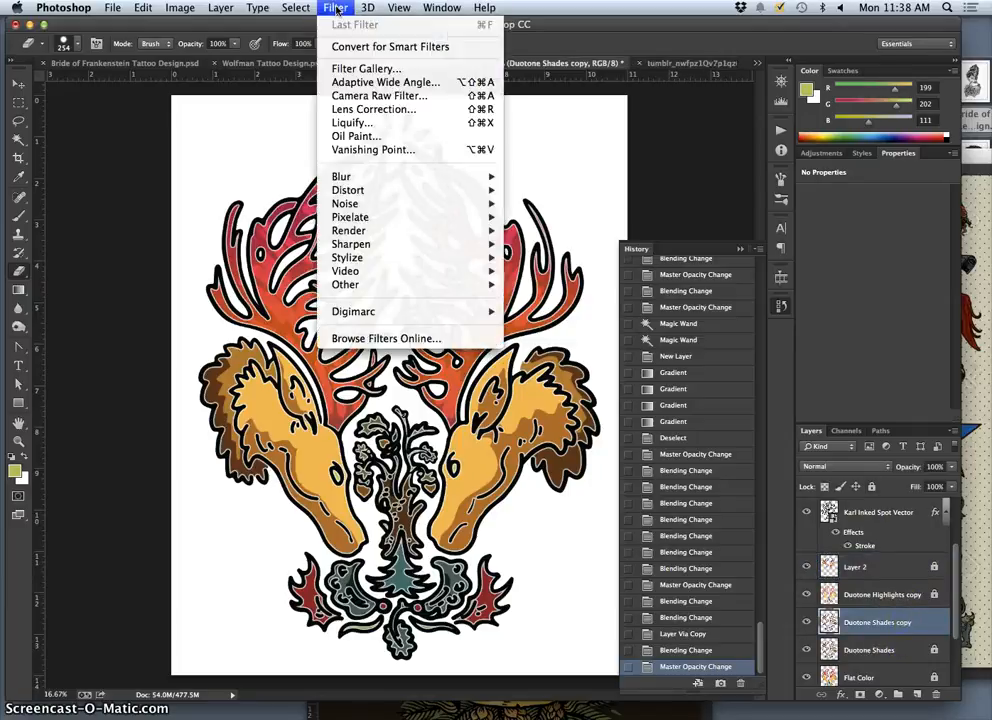
{"action": "mouse_move", "coordinate": [371, 176]}
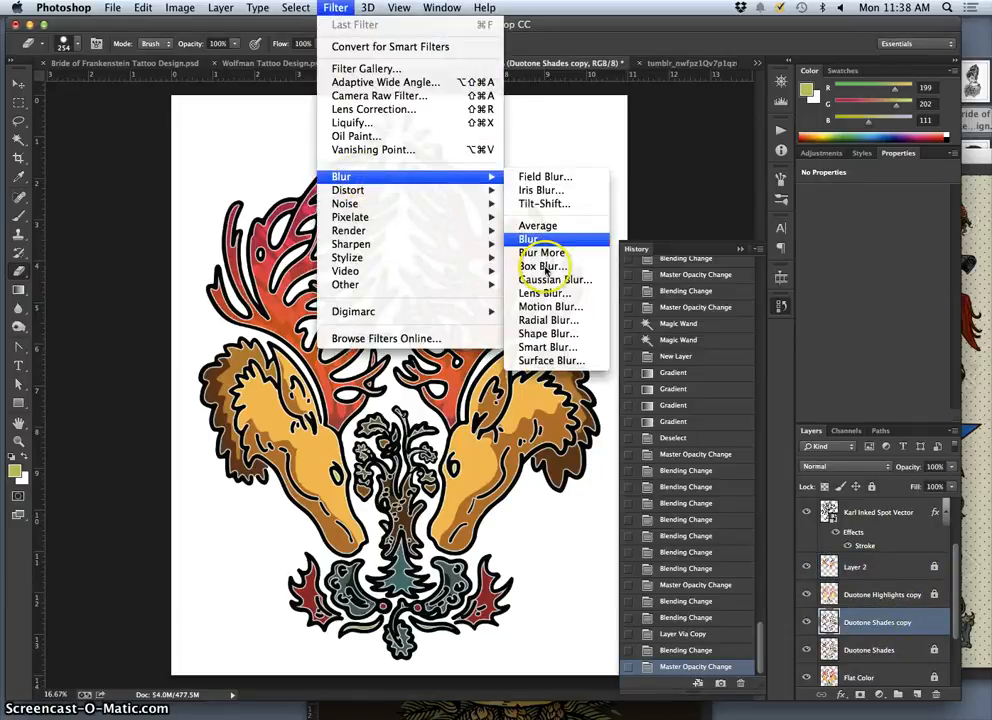
{"action": "left_click", "coordinate": [547, 285]}
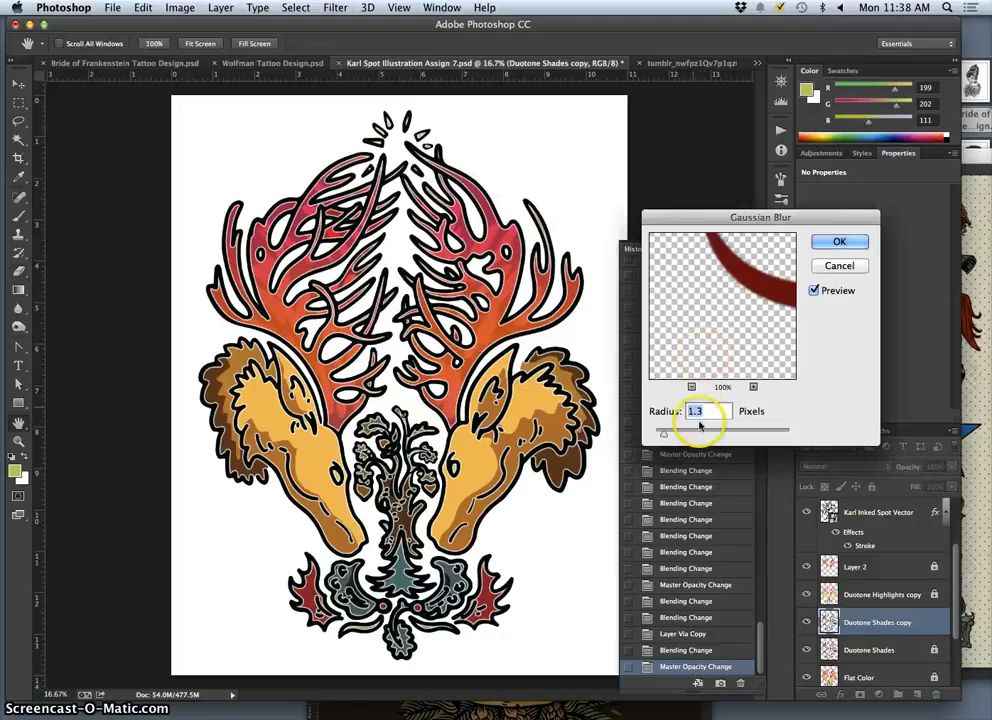
{"action": "left_click_drag", "start_coordinate": [663, 436], "coordinate": [735, 434]}
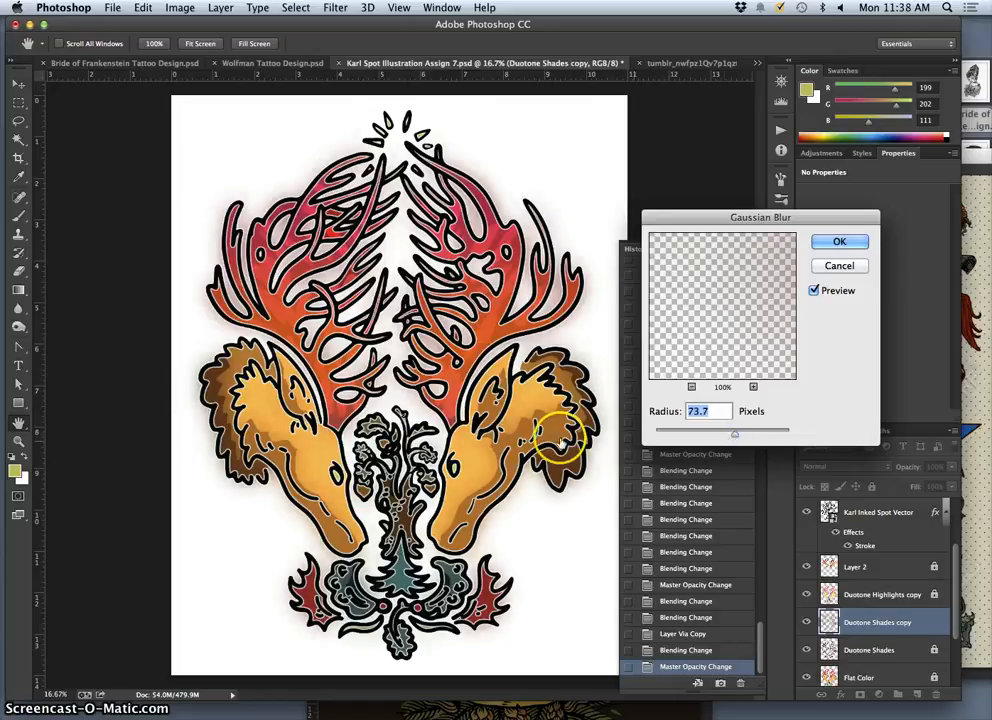
{"action": "left_click", "coordinate": [840, 241]}
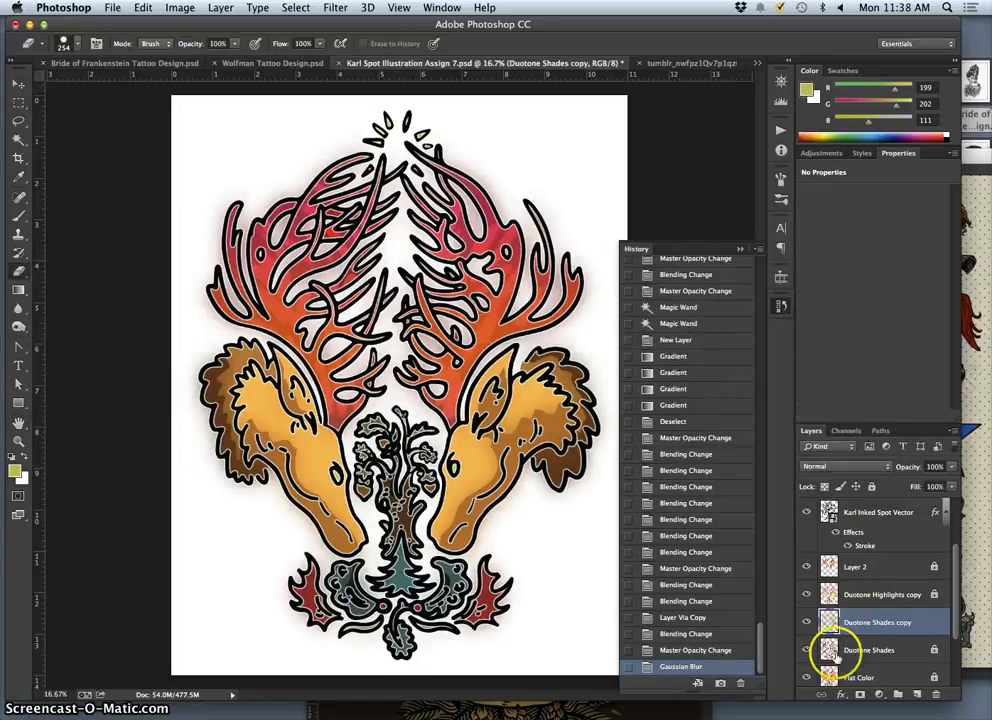
Step: Hide and reshow the Duotone Highlights copy layer to compare the blurred shading beneath it
{"action": "left_click_drag", "start_coordinate": [826, 662], "coordinate": [826, 605]}
{"action": "left_click", "coordinate": [807, 594]}
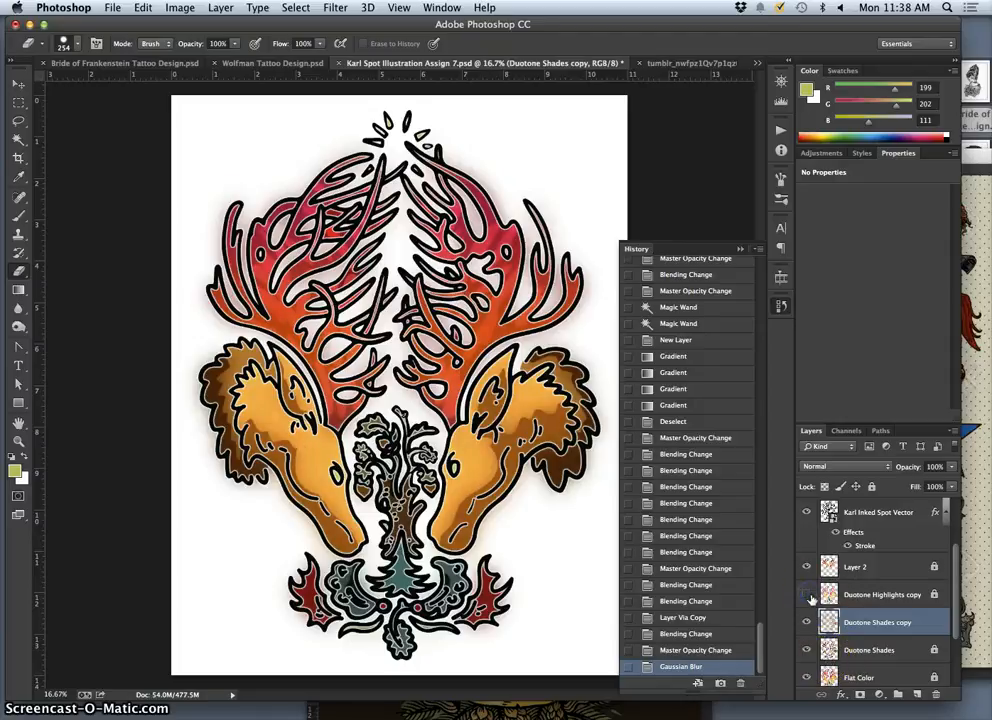
{"action": "left_click", "coordinate": [806, 592]}
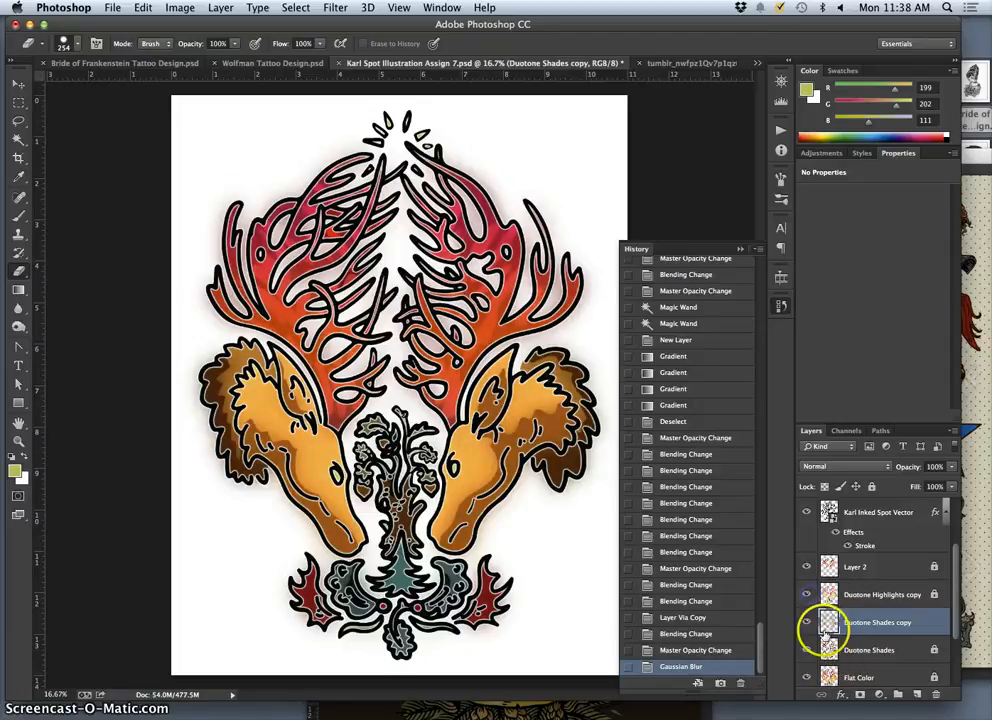
Step: Duplicate the blurred Duotone Shades copy layer four times to intensify the soft shading, and inspect the result up close
{"action": "key", "text": "super+j"}
{"action": "key", "text": "super+j"}
{"action": "key", "text": "super+j"}
{"action": "key", "text": "super+j"}
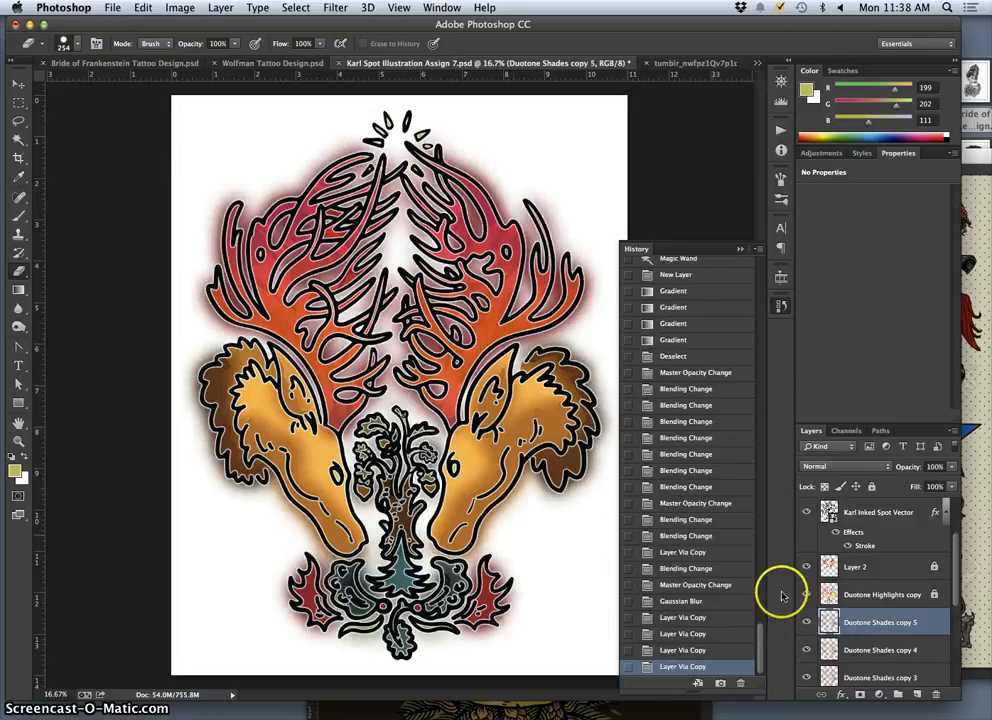
{"action": "key", "text": "super+plus"}
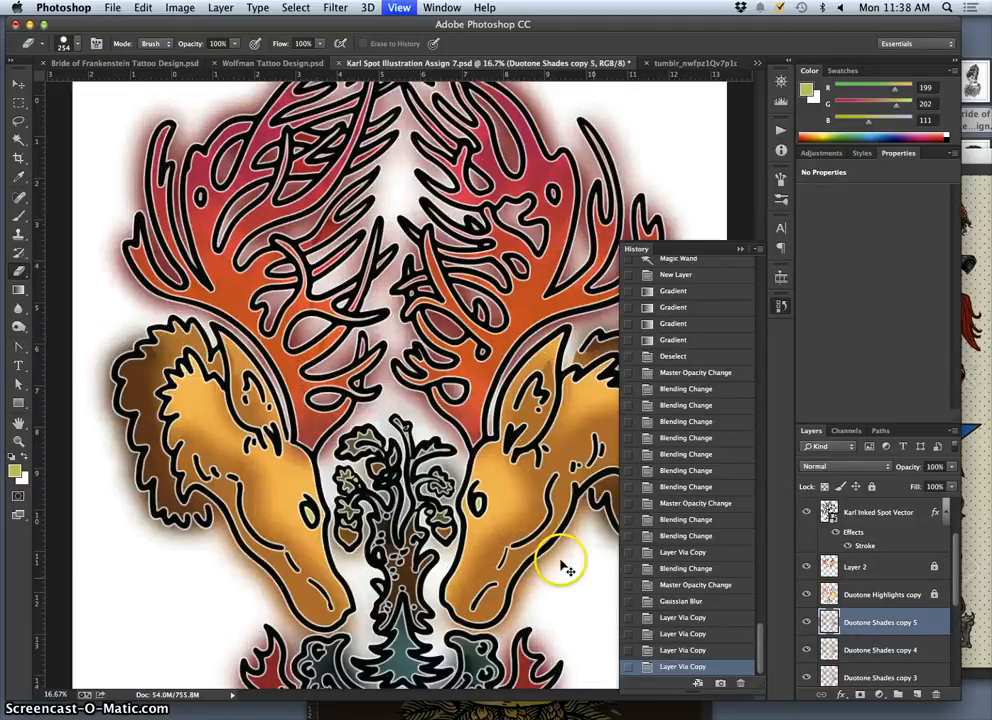
{"action": "key", "text": "super+plus"}
{"action": "key", "text": "super+minus"}
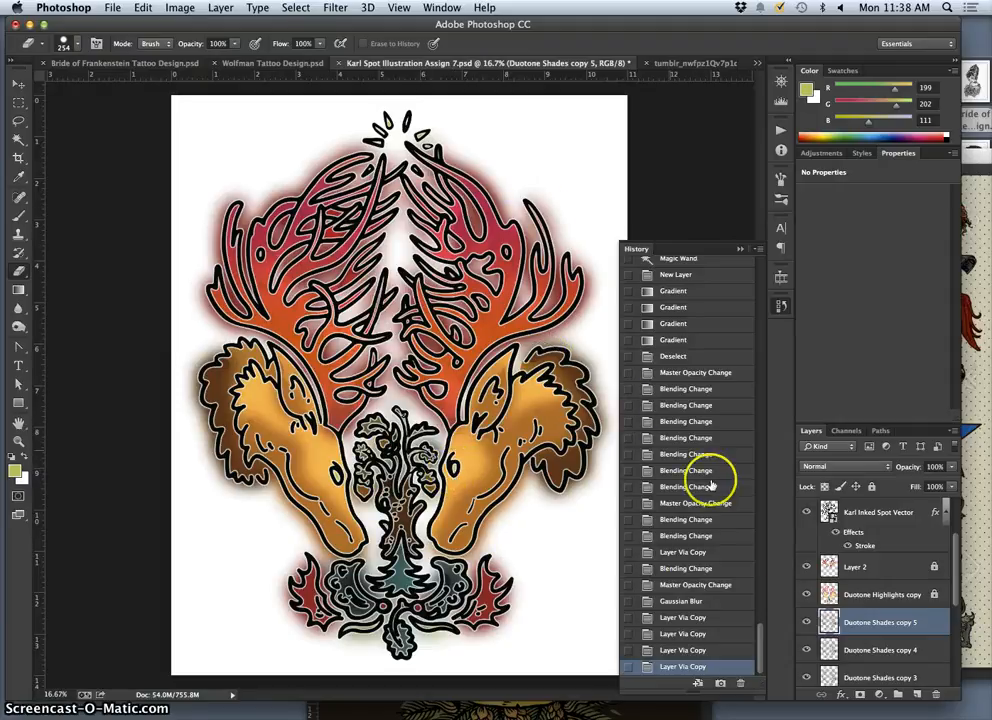
Step: Hide the Karl Inked Spot Vector, Layer 2, Duotone Highlights copy and Flat Color layers, and toggle Duotone Shades off and on to examine the blurred shading
{"action": "left_click", "coordinate": [807, 513]}
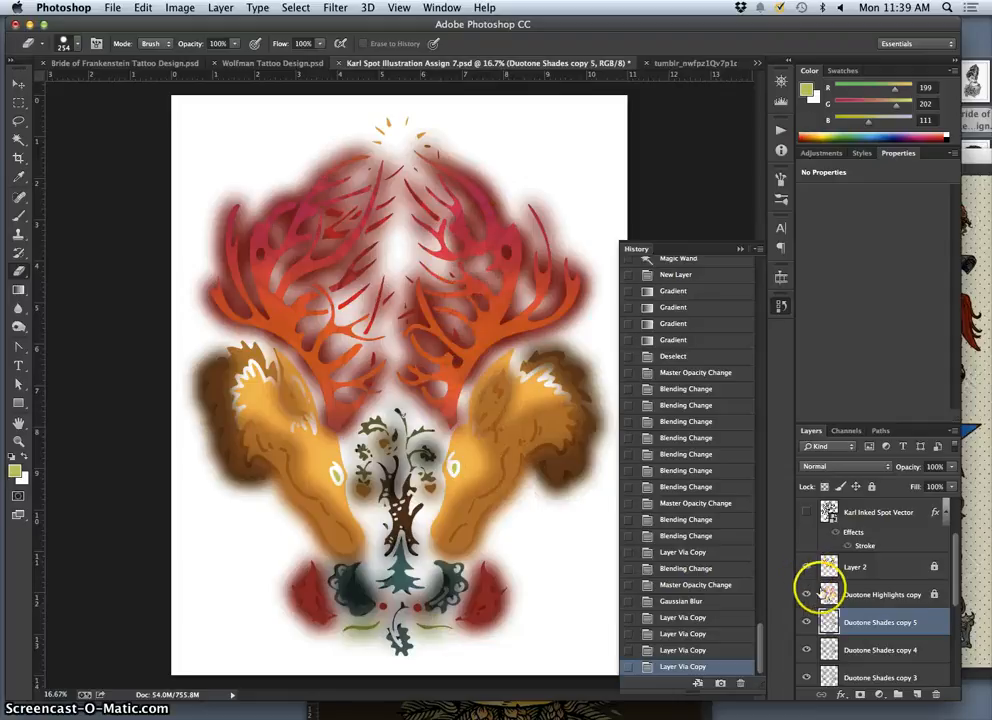
{"action": "left_click", "coordinate": [807, 567]}
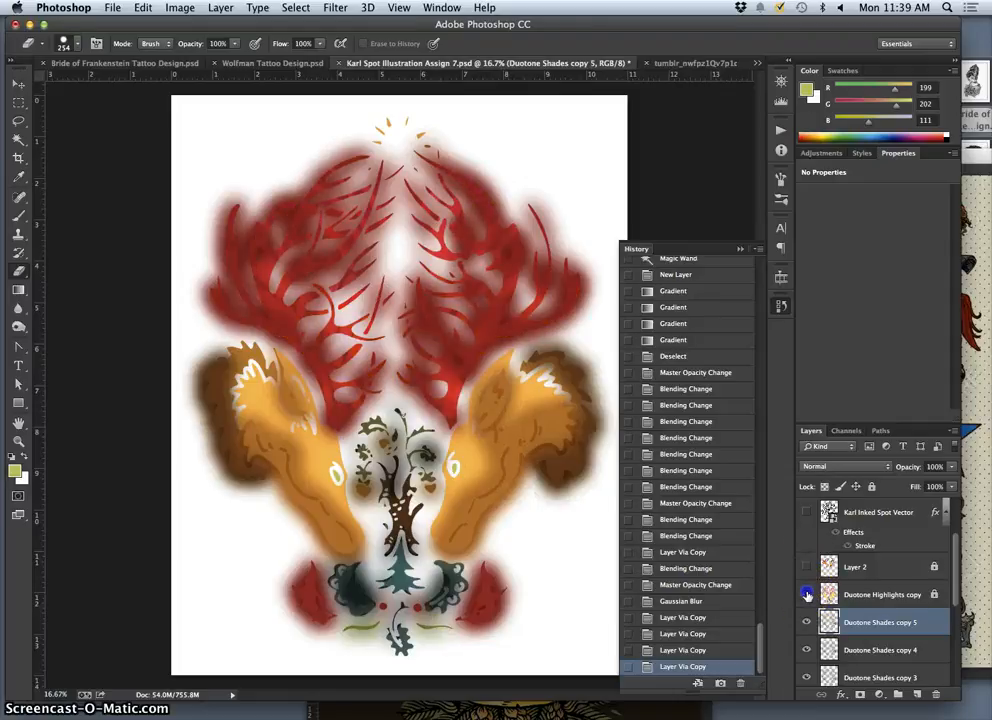
{"action": "left_click", "coordinate": [807, 594]}
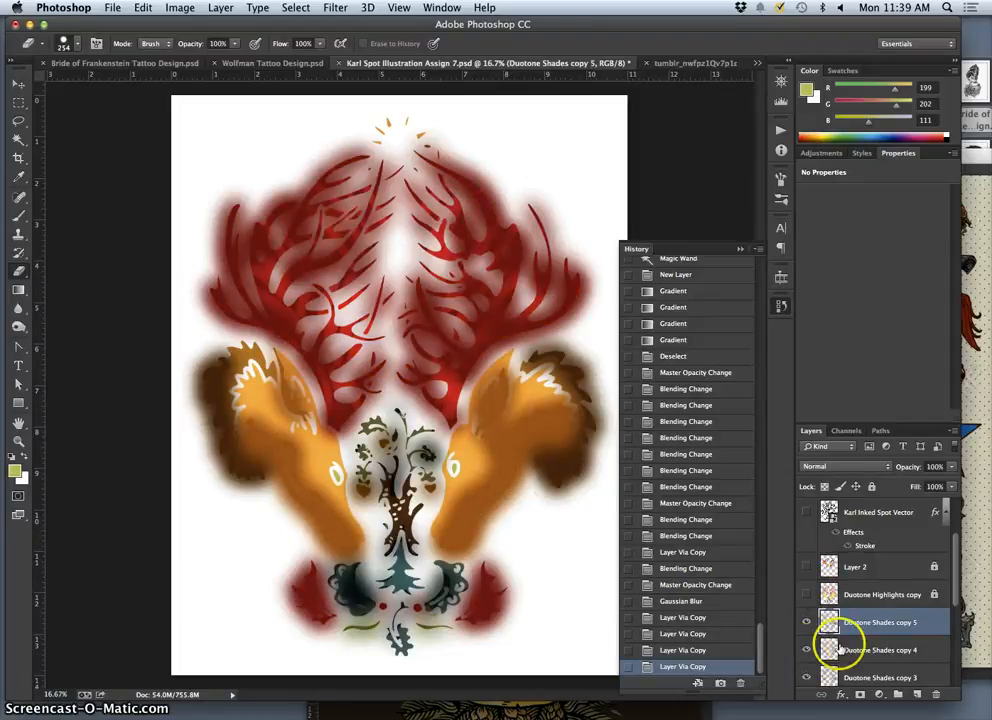
{"action": "left_click_drag", "start_coordinate": [955, 608], "coordinate": [948, 651]}
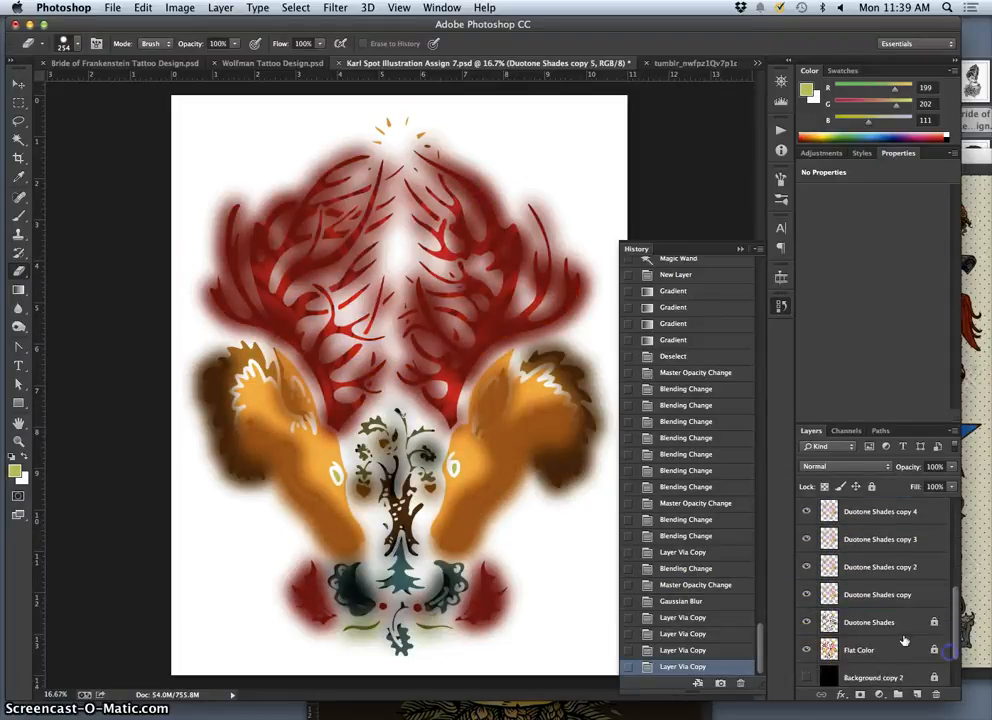
{"action": "left_click", "coordinate": [807, 650]}
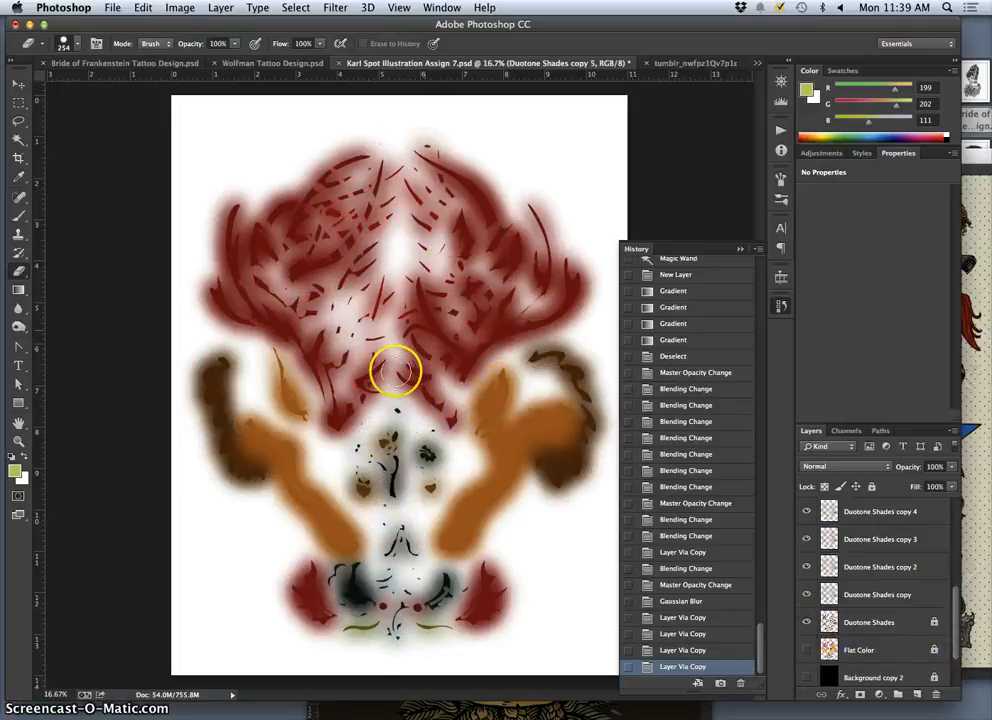
{"action": "left_click", "coordinate": [808, 622]}
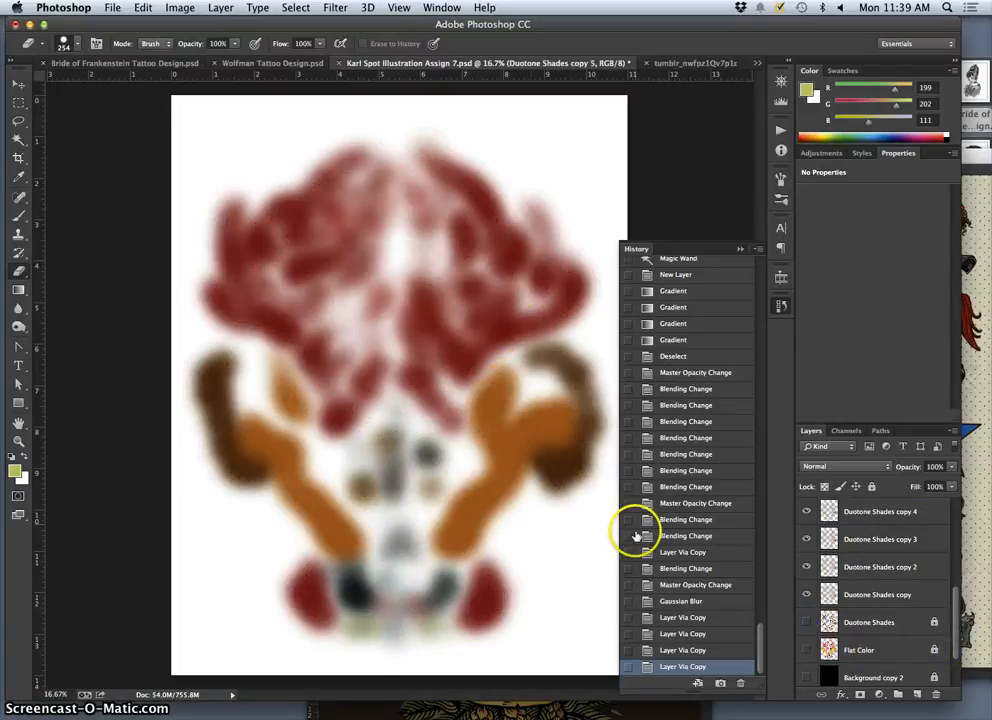
{"action": "left_click", "coordinate": [807, 622]}
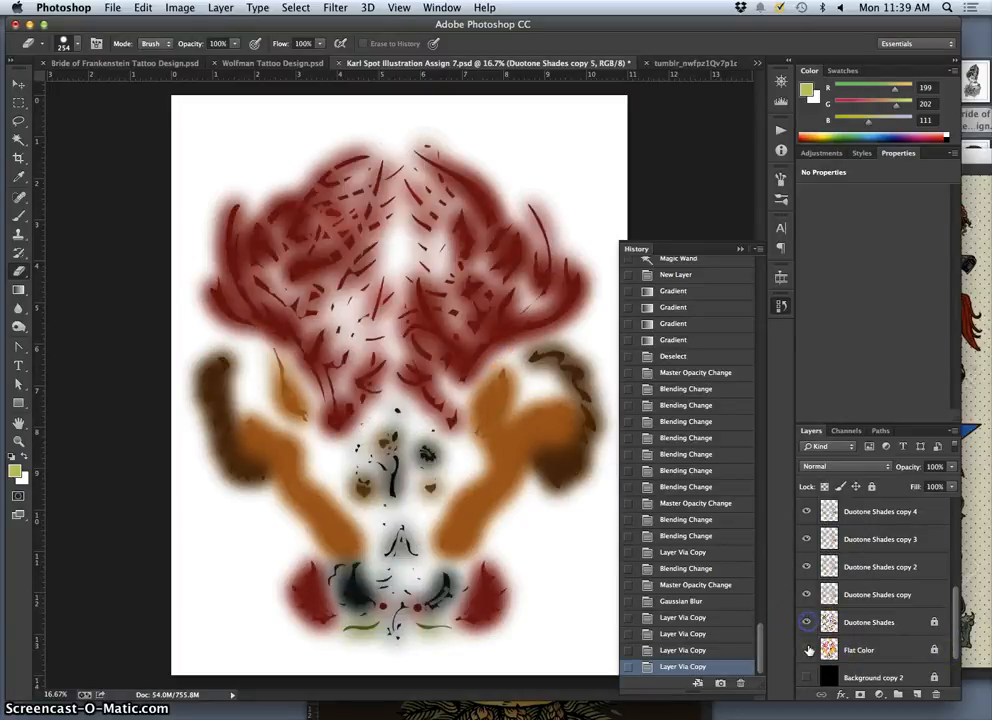
Step: Hide the Duotone Shades copy and Flat Color layers to view the remaining blurred shade copies on their own
{"action": "left_click", "coordinate": [806, 596]}
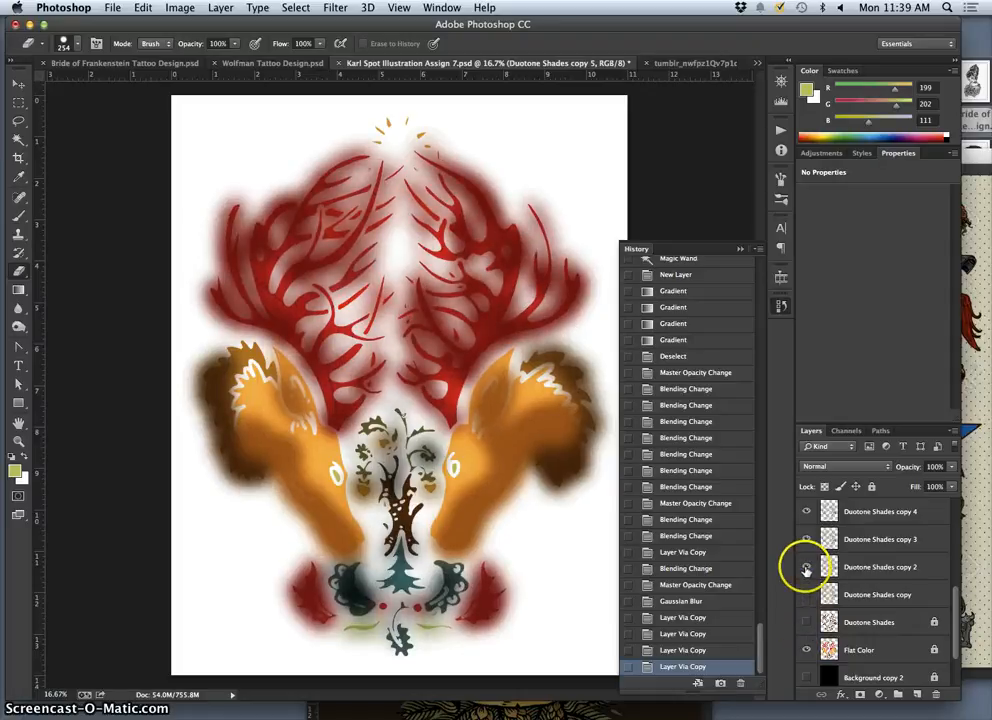
{"action": "left_click", "coordinate": [806, 567]}
{"action": "left_click", "coordinate": [807, 649]}
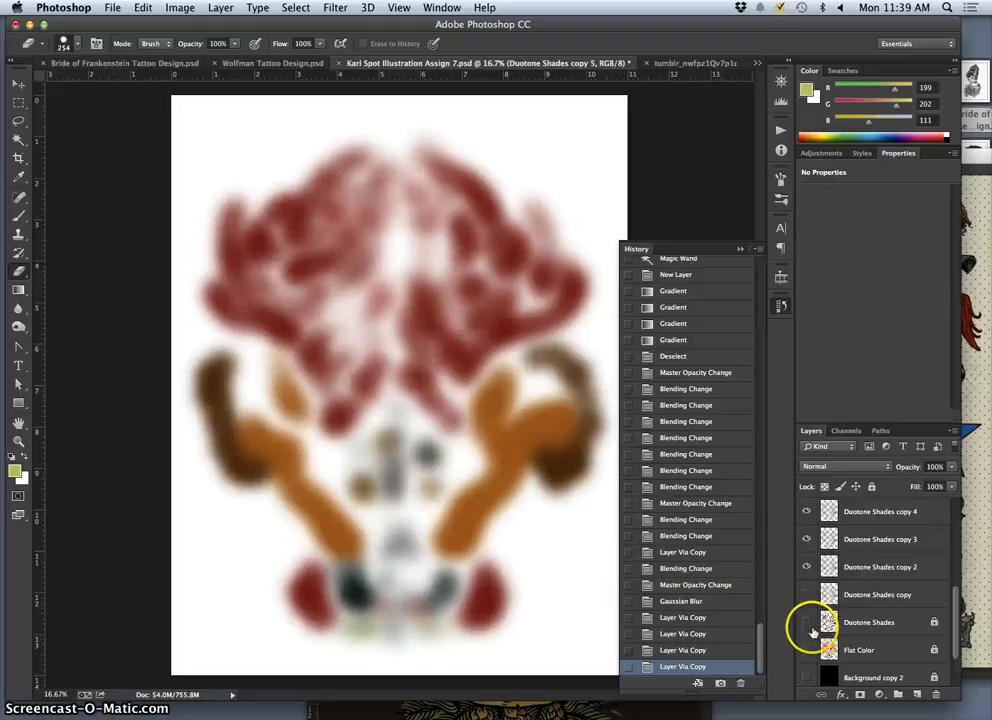
Step: Show the Karl Inked Spot Vector, Flat Color, Duotone Highlights copy and Layer 2 layers again
{"action": "left_click_drag", "start_coordinate": [958, 601], "coordinate": [957, 541]}
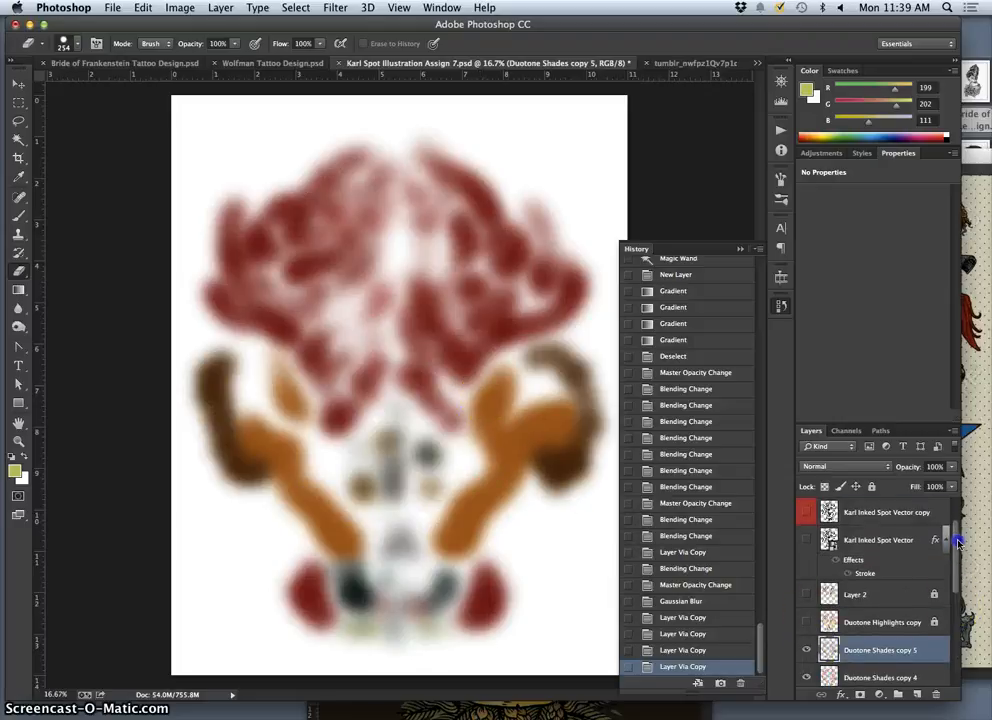
{"action": "left_click", "coordinate": [807, 541]}
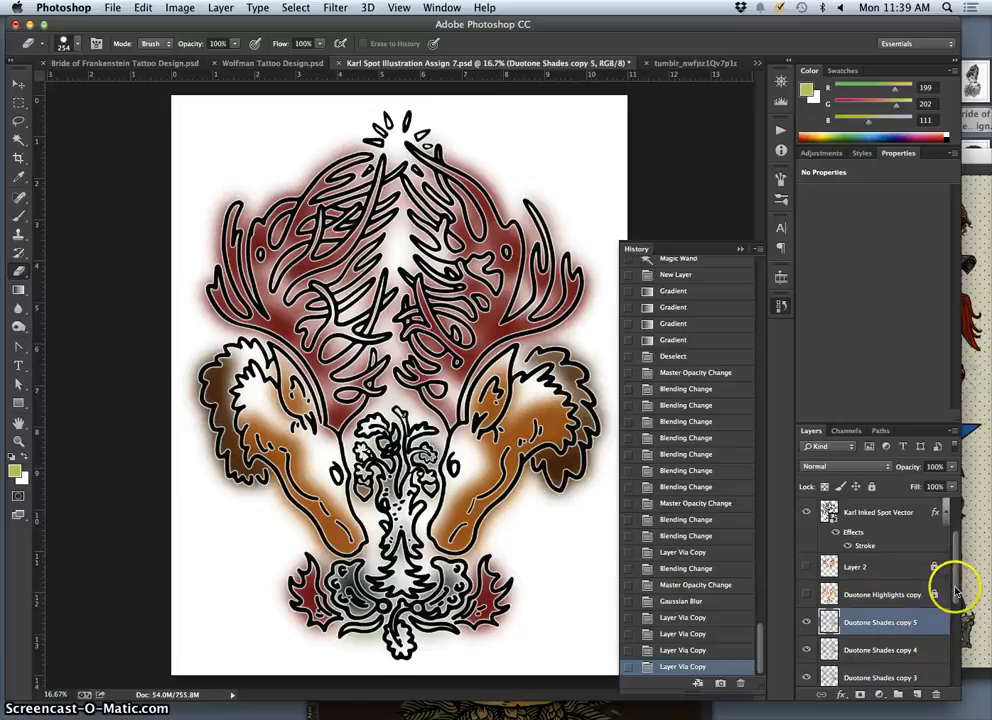
{"action": "scroll", "coordinate": [946, 630], "scroll_direction": "down", "scroll_amount": 5}
{"action": "scroll", "coordinate": [948, 663], "scroll_direction": "down", "scroll_amount": 1}
{"action": "left_click", "coordinate": [816, 622]}
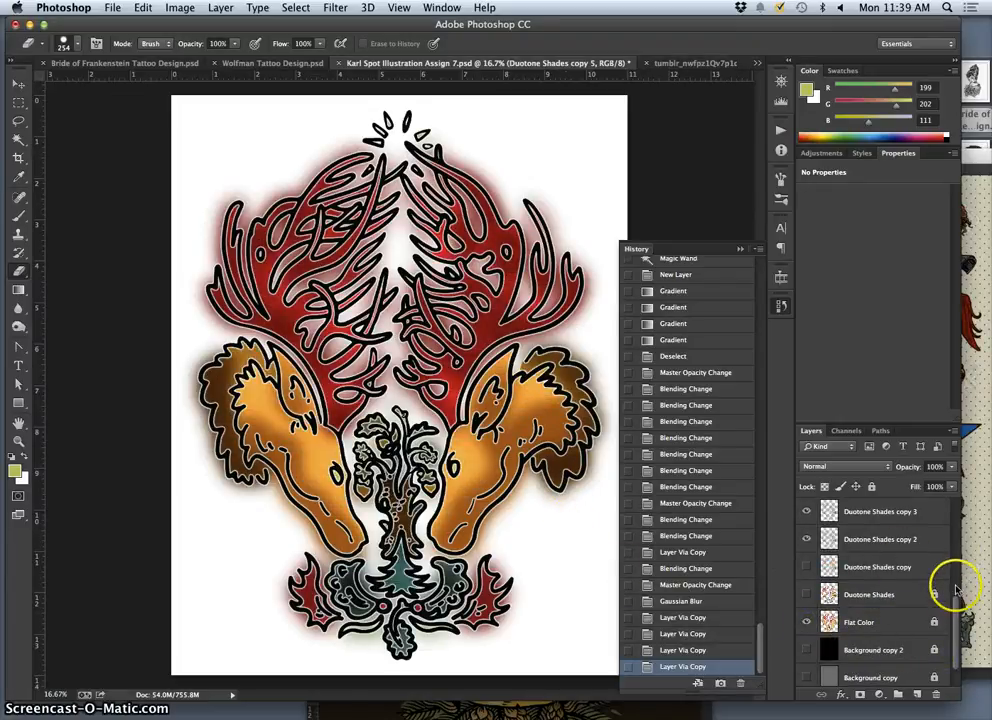
{"action": "left_click_drag", "start_coordinate": [957, 610], "coordinate": [955, 572]}
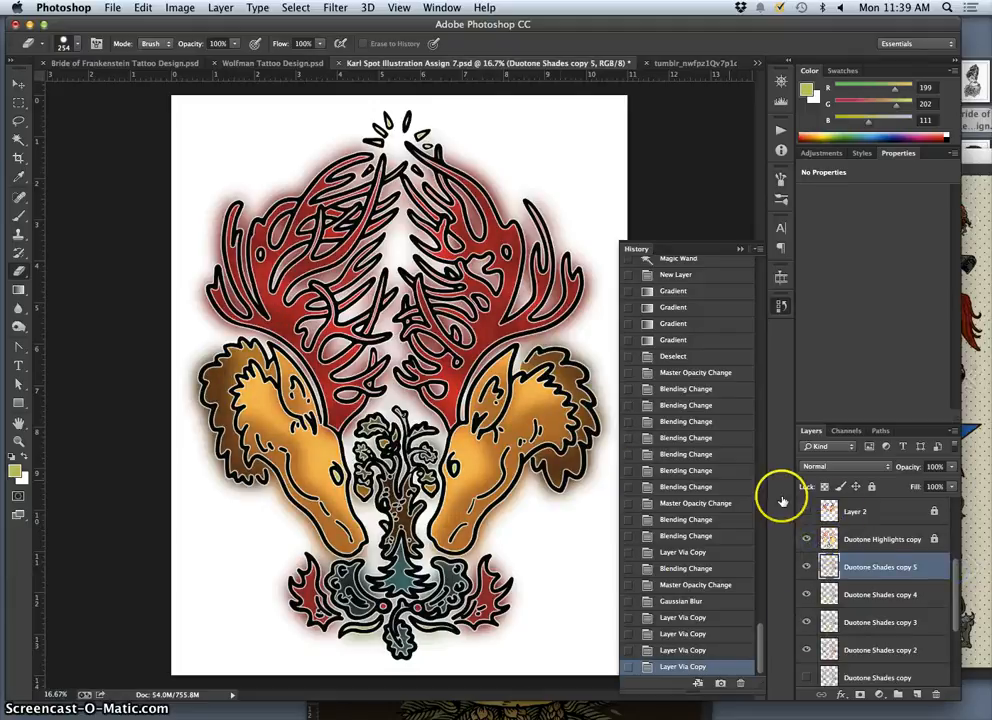
{"action": "left_click", "coordinate": [806, 513]}
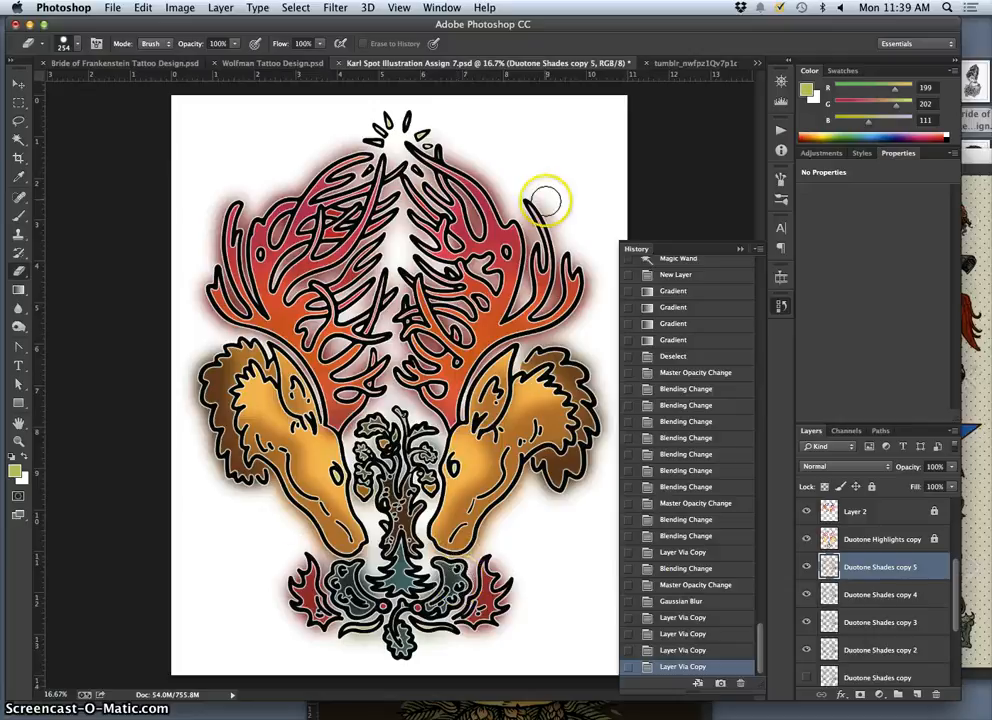
Step: Toggle the Duotone Shades copy layer on and off to compare the shading intensity, leaving it hidden
{"action": "left_click", "coordinate": [888, 590]}
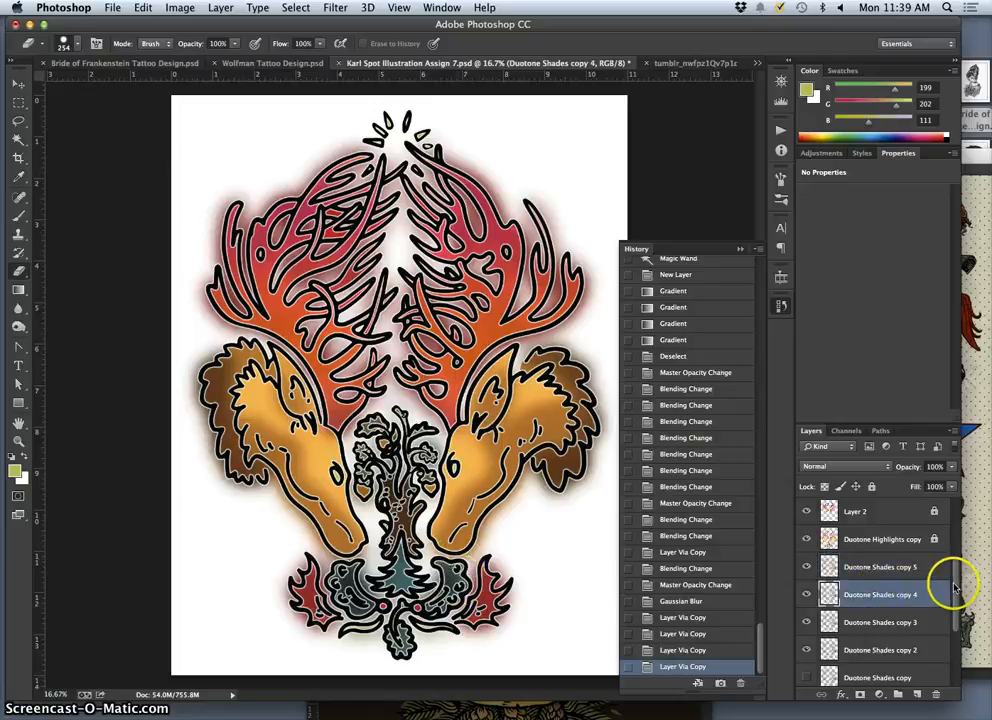
{"action": "left_click_drag", "start_coordinate": [953, 588], "coordinate": [953, 625]}
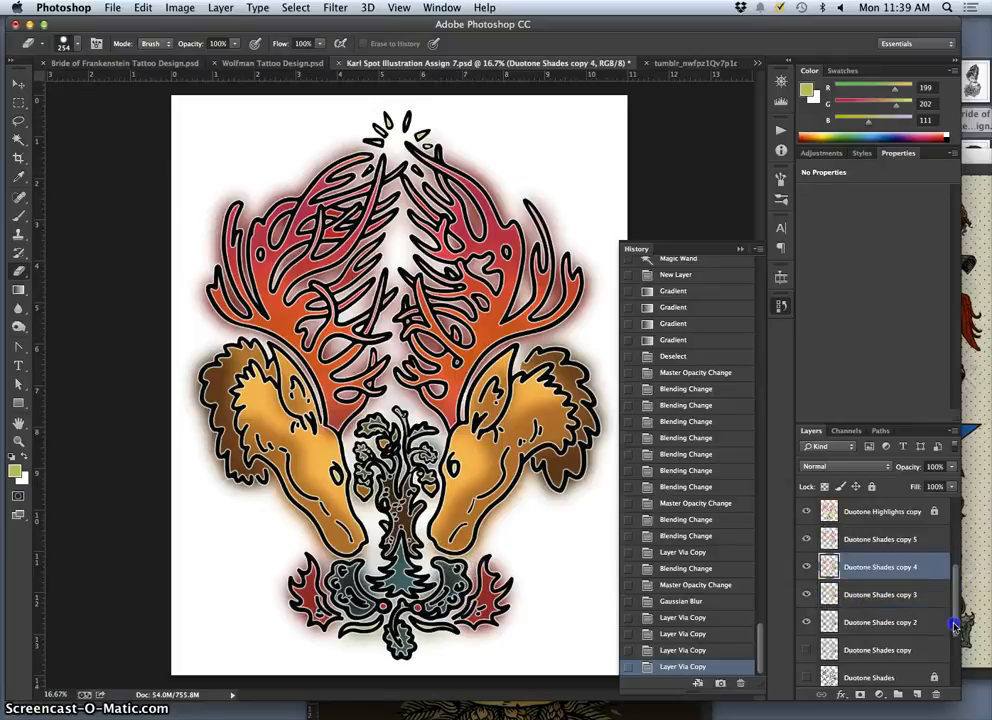
{"action": "scroll", "coordinate": [913, 620], "scroll_direction": "down", "scroll_amount": 1}
{"action": "left_click", "coordinate": [807, 622]}
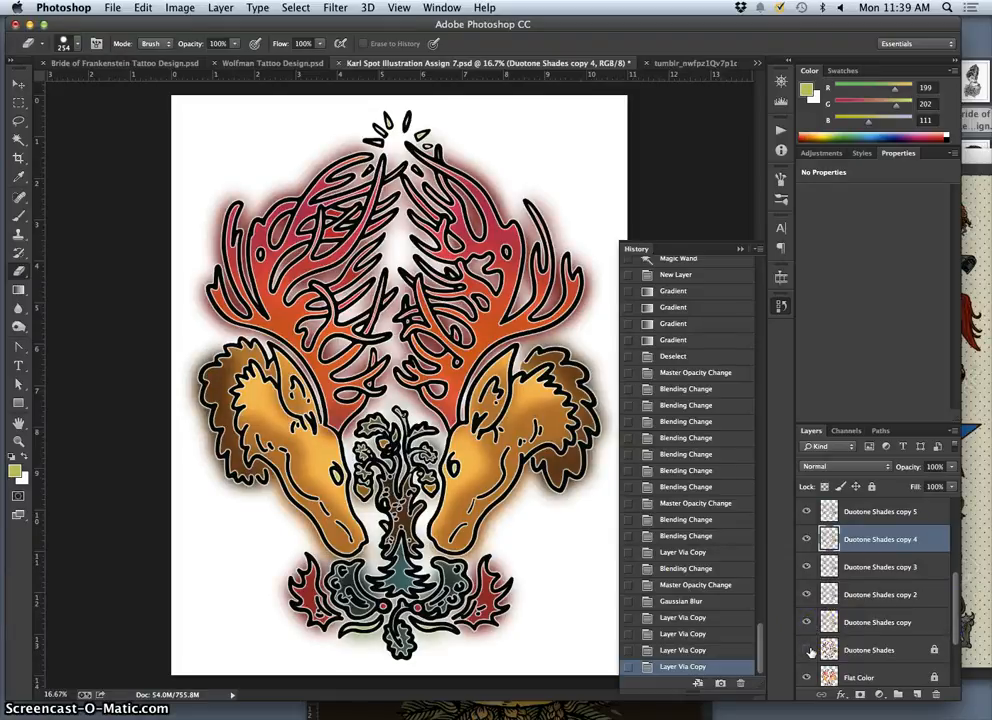
{"action": "left_click", "coordinate": [807, 622]}
{"action": "left_click", "coordinate": [808, 622]}
{"action": "left_click", "coordinate": [806, 623]}
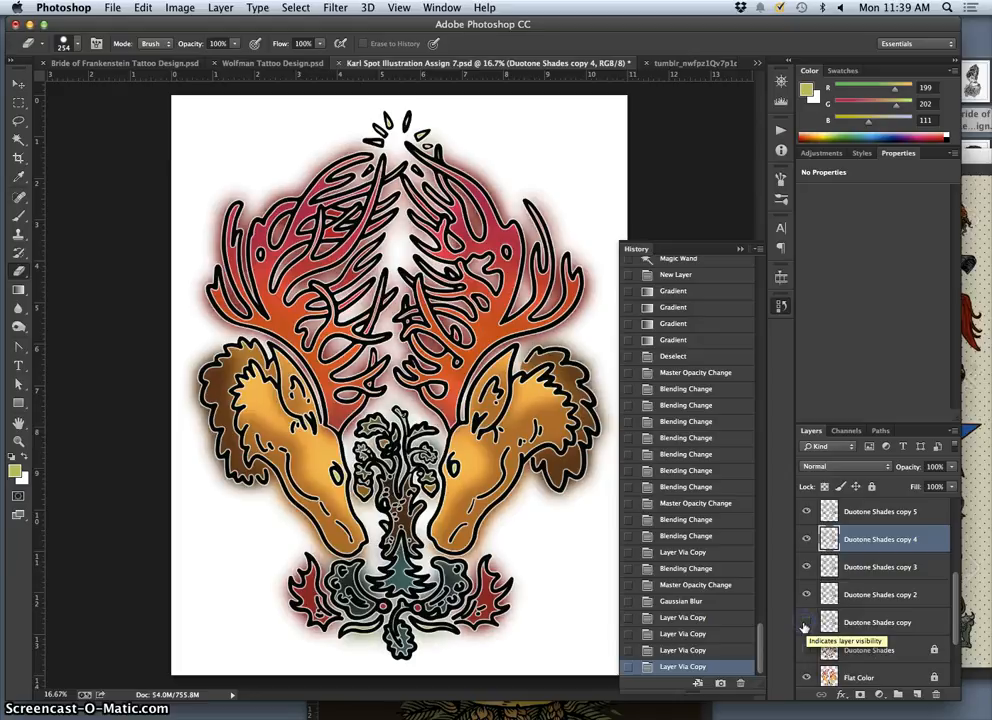
Step: Merge the Duotone Shades copy 2, copy 3, copy 4 and copy 5 layers into one layer
{"action": "left_click", "coordinate": [860, 600], "text": "shift"}
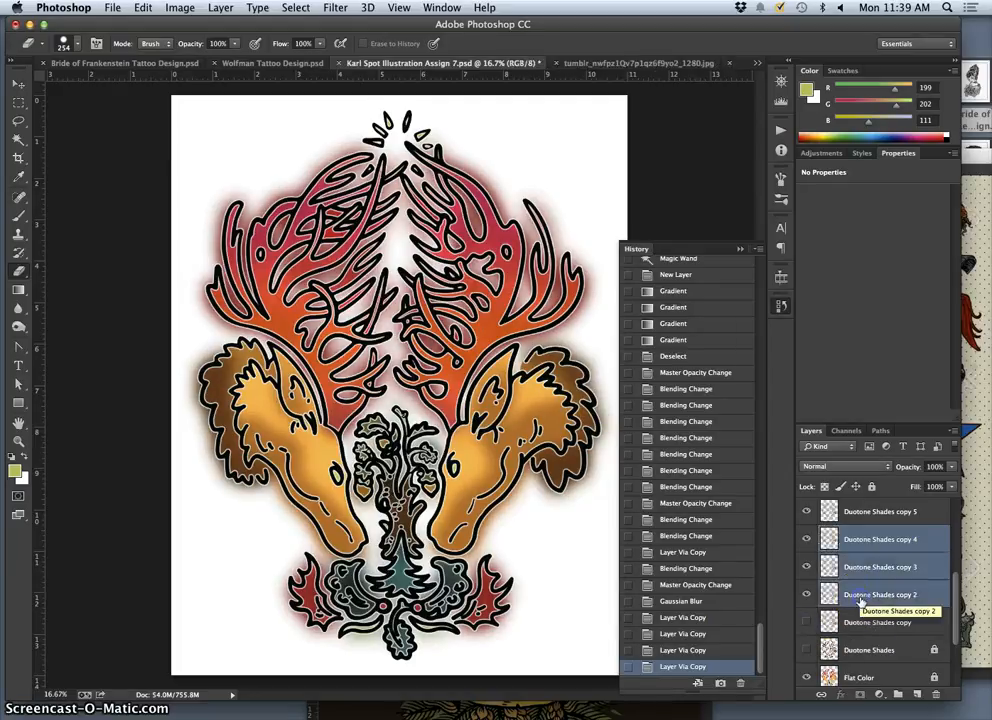
{"action": "left_click", "coordinate": [857, 513], "text": "shift"}
{"action": "scroll", "coordinate": [908, 578], "scroll_direction": "up", "scroll_amount": 2}
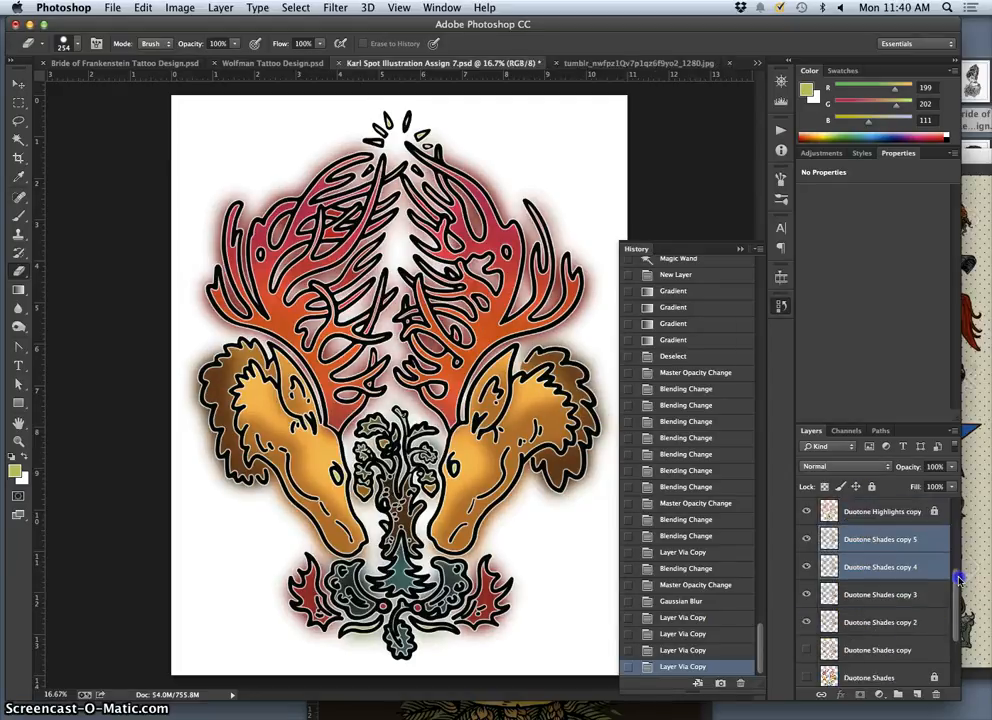
{"action": "left_click", "coordinate": [888, 568]}
{"action": "left_click", "coordinate": [876, 650], "text": "shift"}
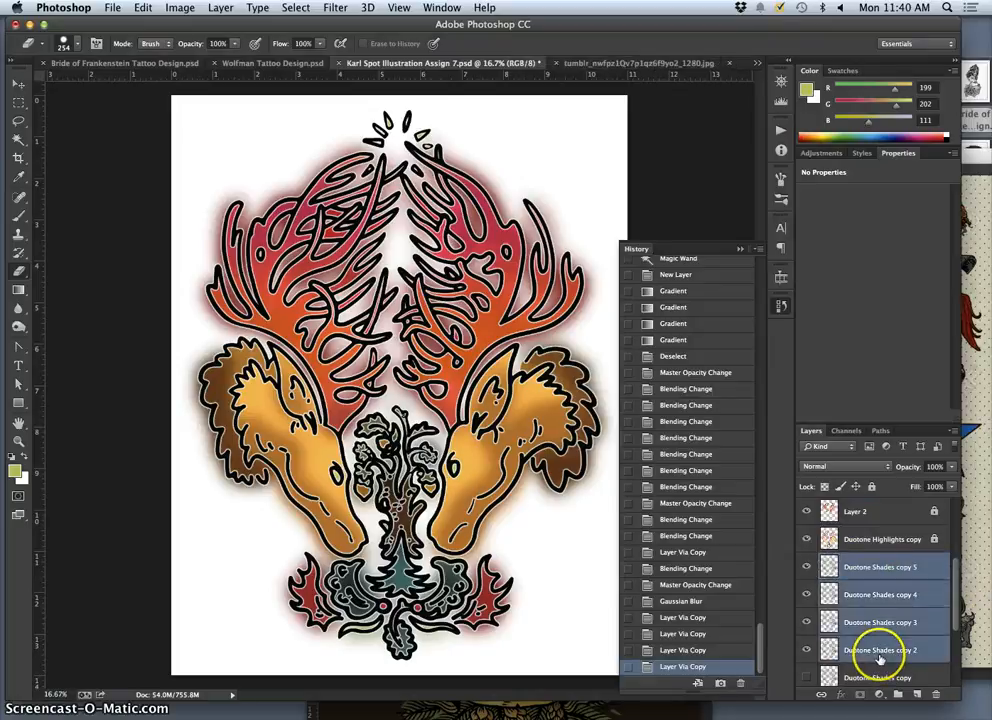
{"action": "key", "text": "super+e"}
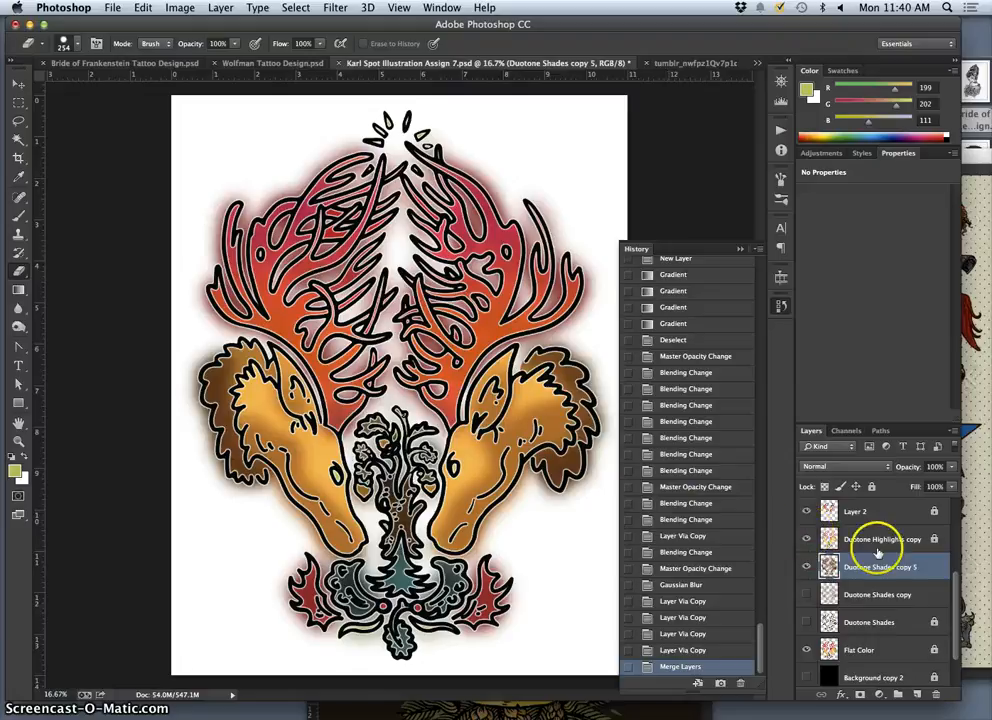
Step: Show the Karl Inked Spot Vector copy layer and select the white area outside its linework with the Magic Wand
{"action": "mouse_move", "coordinate": [955, 637]}
{"action": "left_mouse_down"}
{"action": "mouse_move", "coordinate": [935, 566]}
{"action": "mouse_move", "coordinate": [897, 540]}
{"action": "left_mouse_up"}
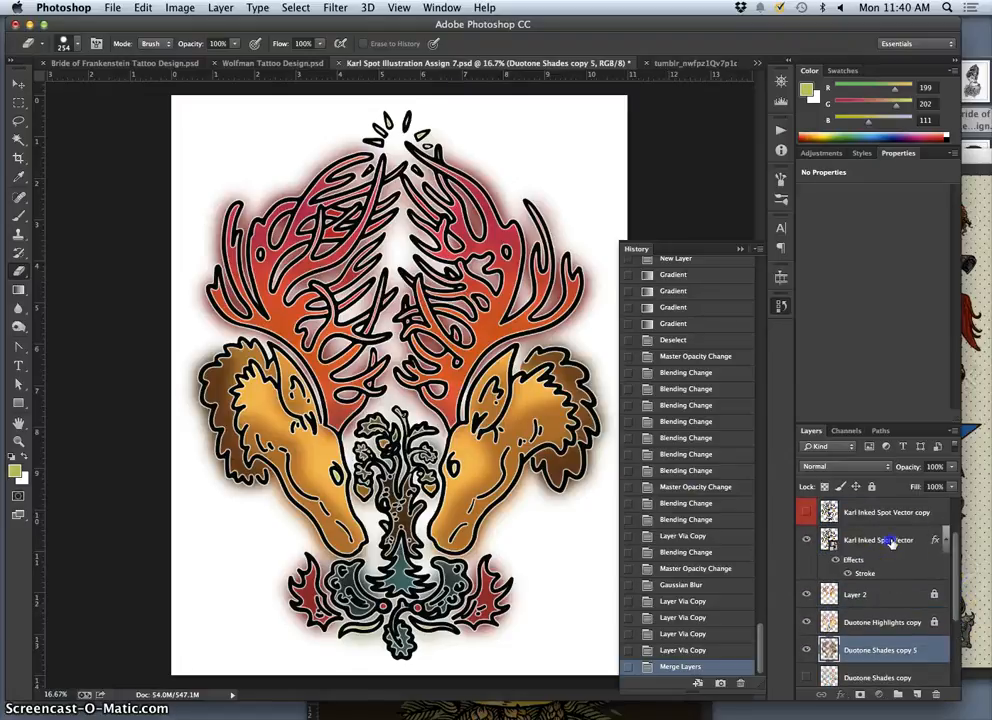
{"action": "left_click", "coordinate": [897, 540]}
{"action": "left_click", "coordinate": [890, 514]}
{"action": "left_click", "coordinate": [808, 513]}
{"action": "left_click", "coordinate": [808, 513]}
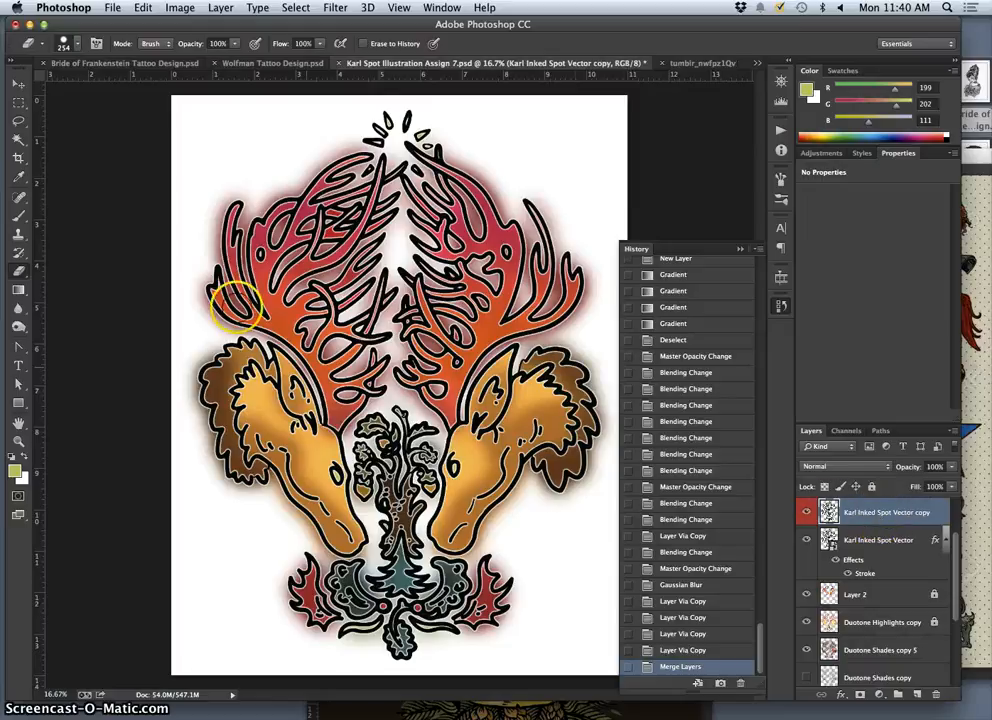
{"action": "left_click", "coordinate": [18, 140]}
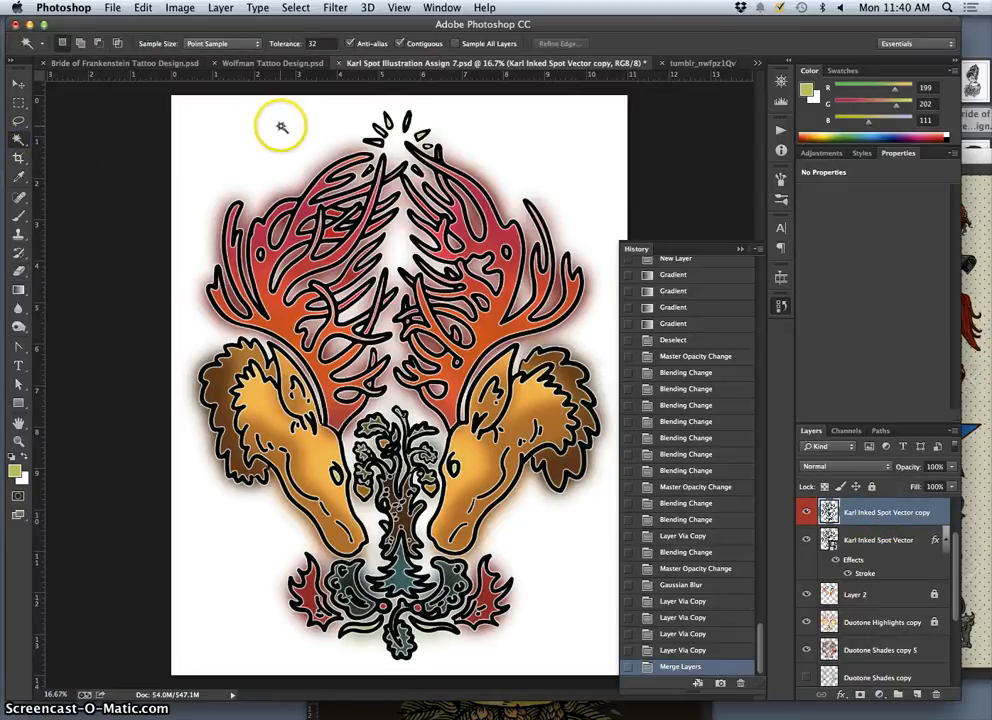
{"action": "left_click", "coordinate": [282, 126]}
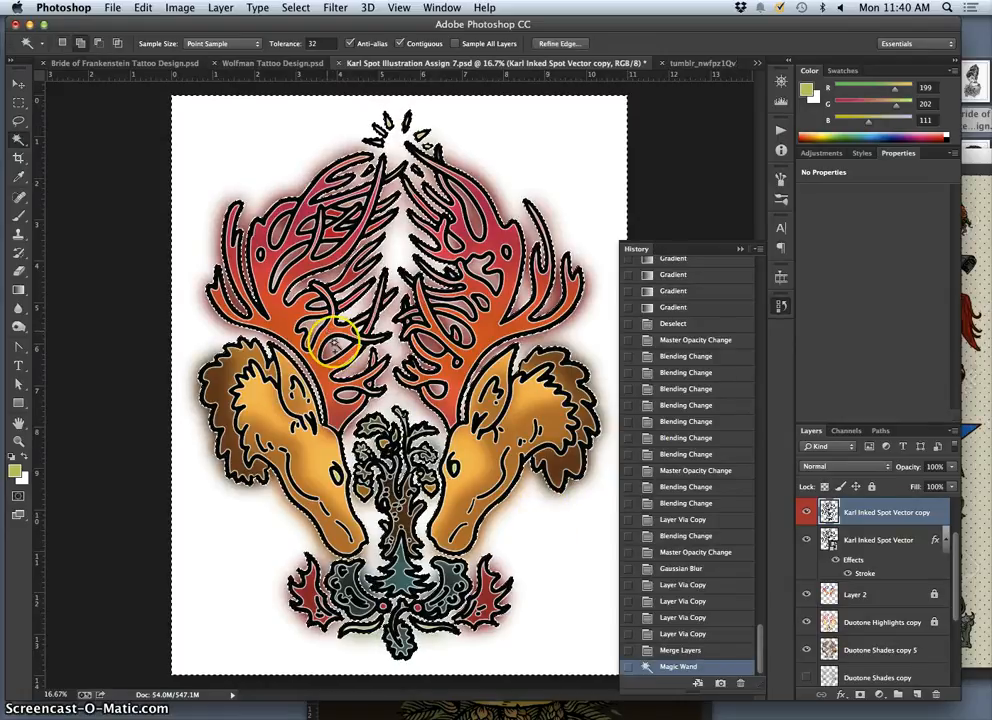
Step: Add the enclosed gaps between the antlers to the selection and clear the selected areas from the Duotone Shades copy 5 layer
{"action": "left_click", "coordinate": [335, 348]}
{"action": "left_click", "coordinate": [314, 322]}
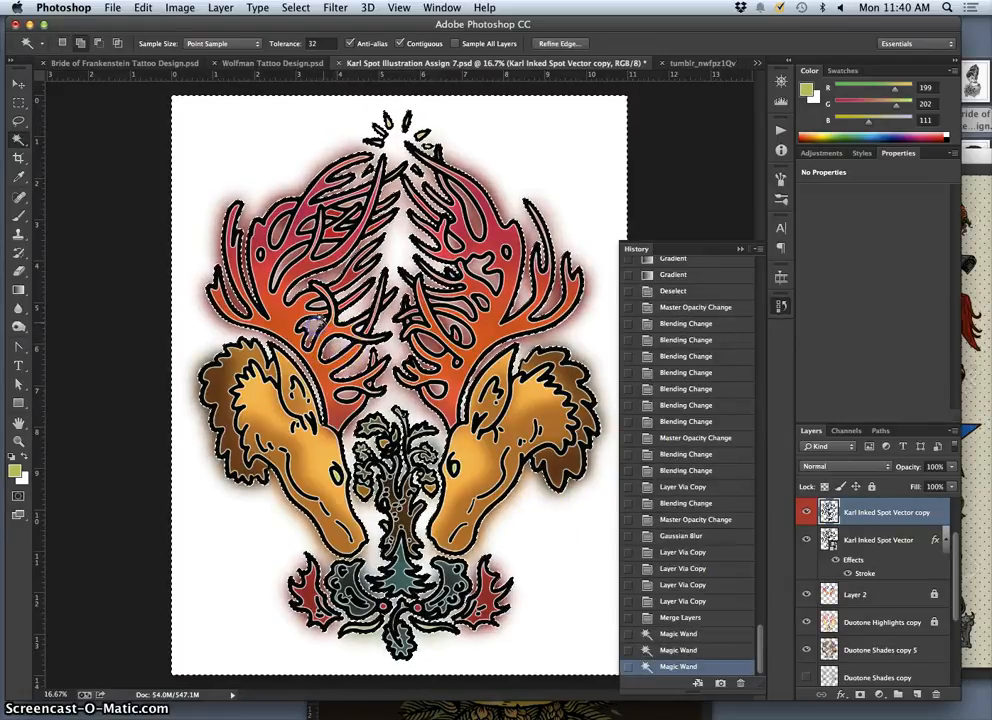
{"action": "left_click", "coordinate": [284, 262]}
{"action": "left_click", "coordinate": [262, 255]}
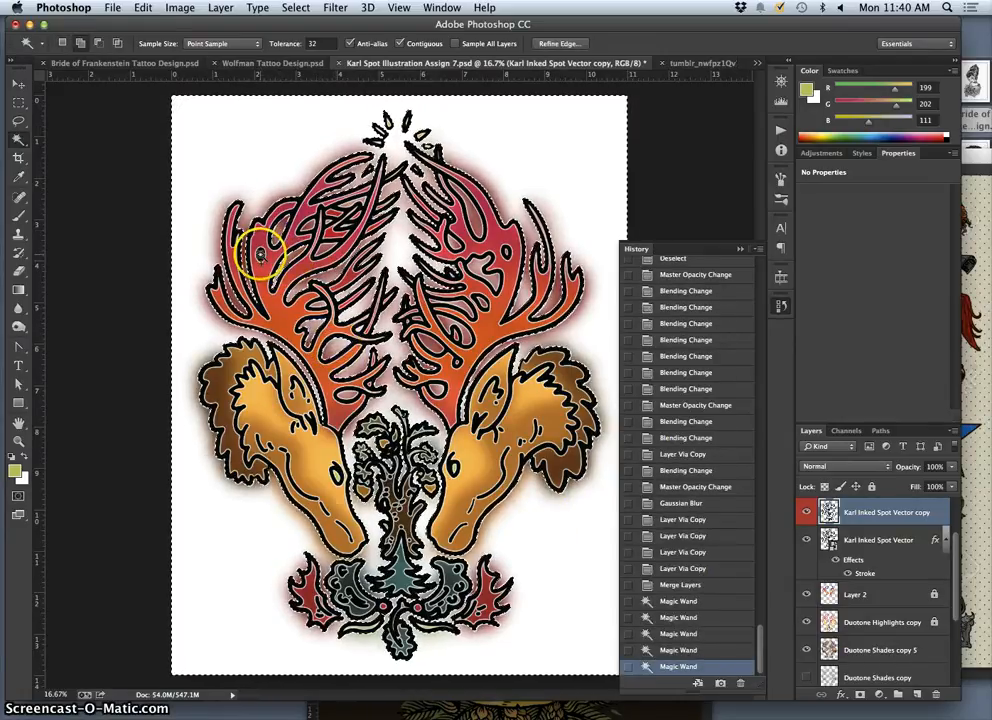
{"action": "left_click", "coordinate": [263, 256]}
{"action": "left_click", "coordinate": [313, 226]}
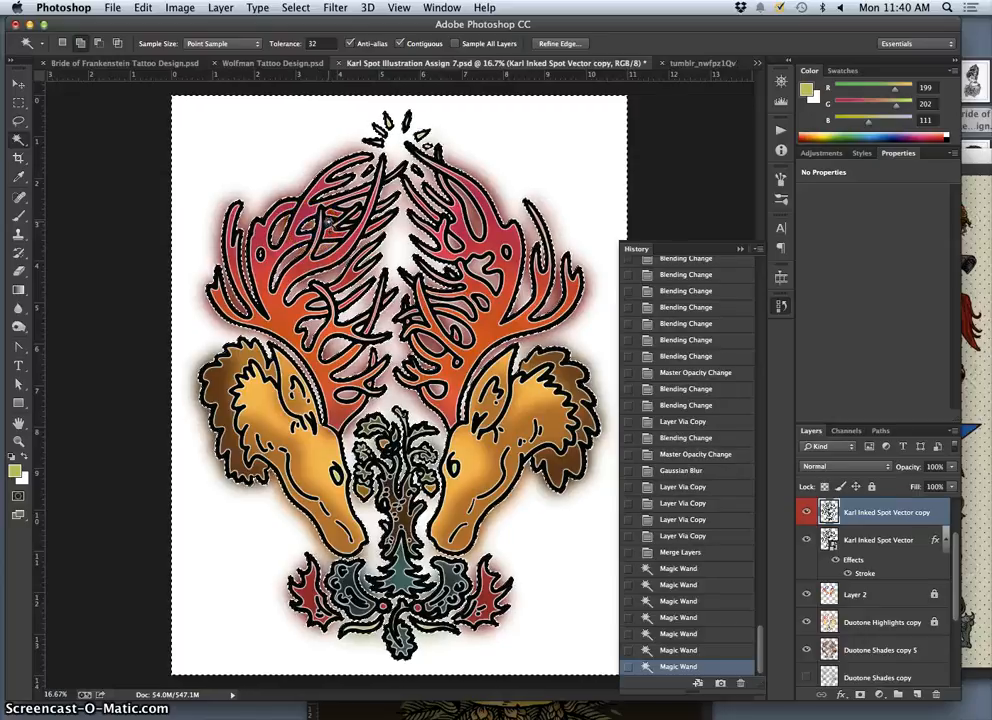
{"action": "left_click", "coordinate": [330, 238]}
{"action": "left_click", "coordinate": [333, 240]}
{"action": "left_click", "coordinate": [345, 221]}
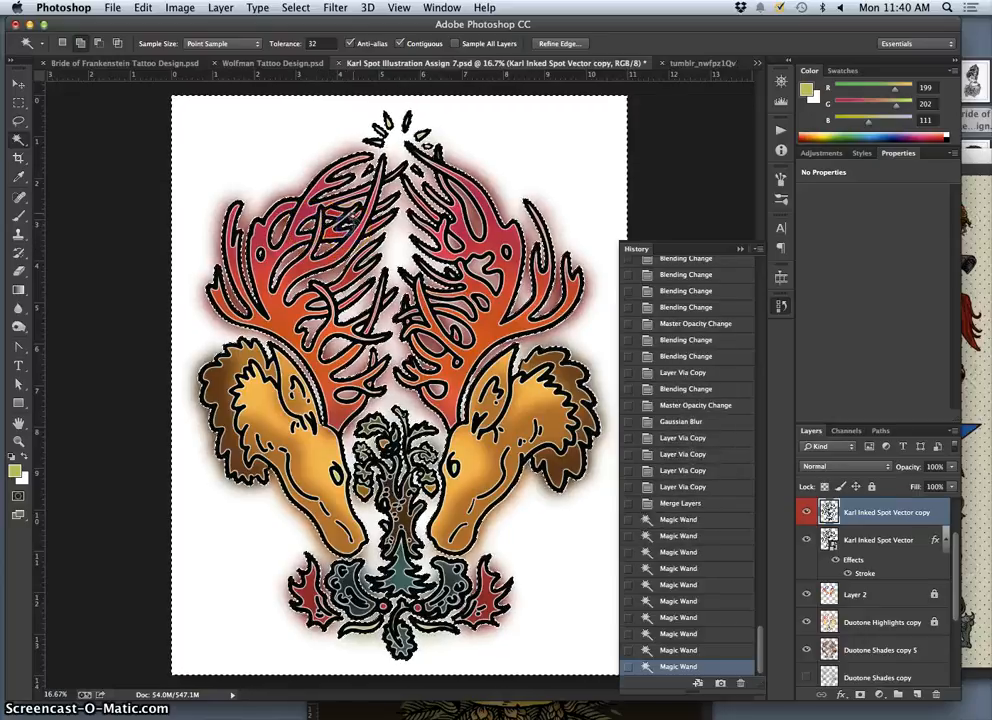
{"action": "left_click", "coordinate": [352, 206]}
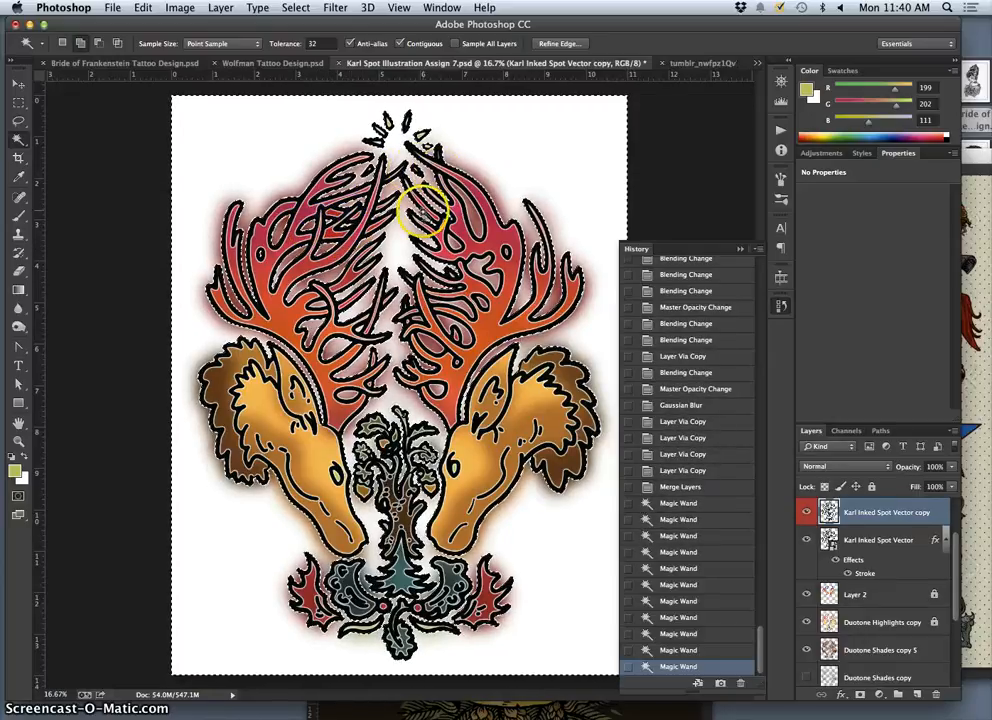
{"action": "left_click", "coordinate": [457, 247]}
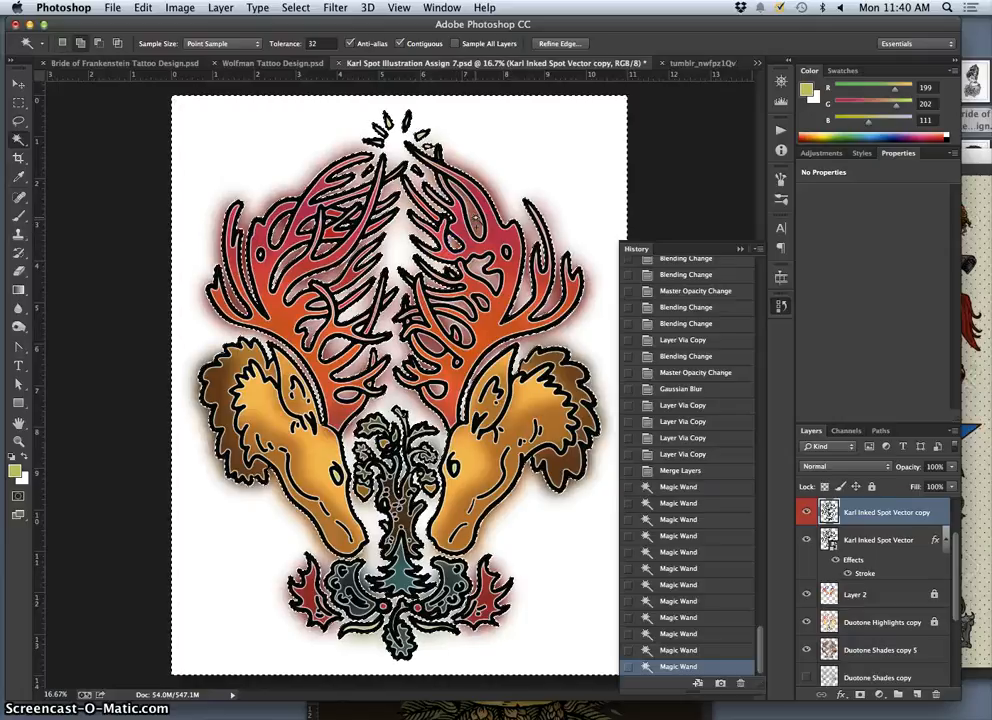
{"action": "left_click", "coordinate": [482, 273]}
{"action": "left_click", "coordinate": [492, 263]}
{"action": "left_click", "coordinate": [507, 251]}
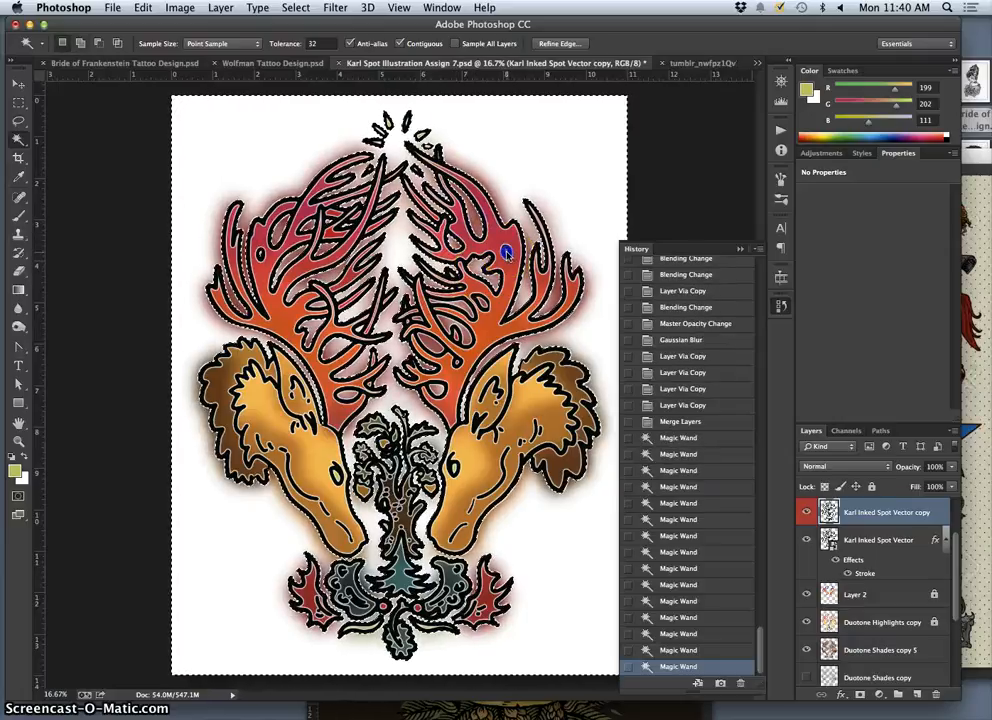
{"action": "left_click", "coordinate": [481, 302]}
{"action": "left_click", "coordinate": [465, 309]}
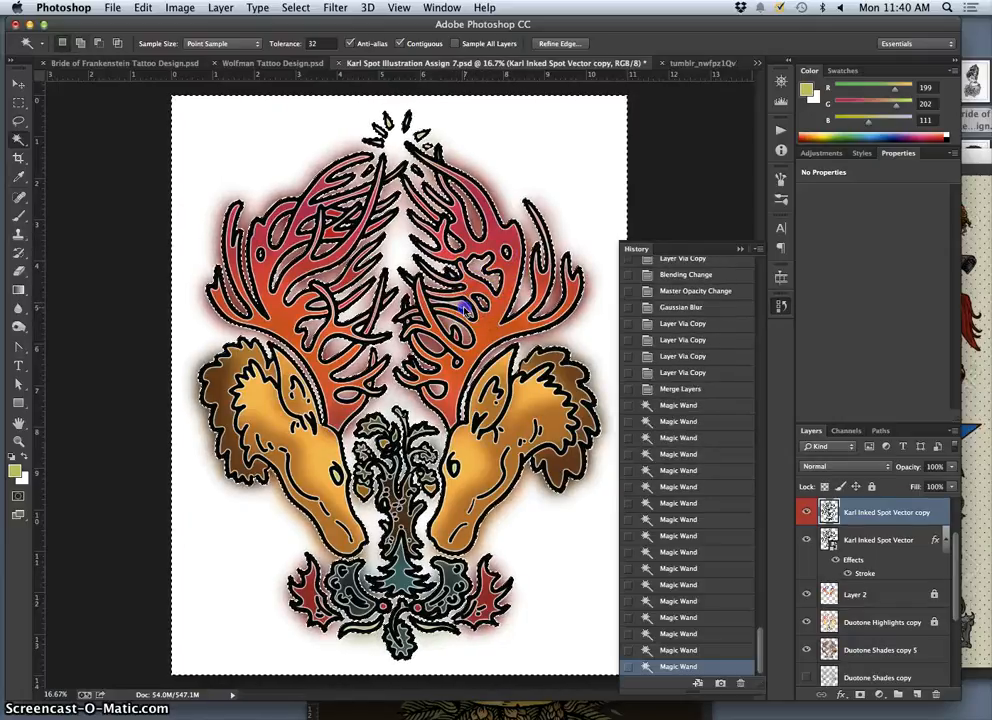
{"action": "left_click", "coordinate": [443, 350]}
{"action": "left_click", "coordinate": [432, 345]}
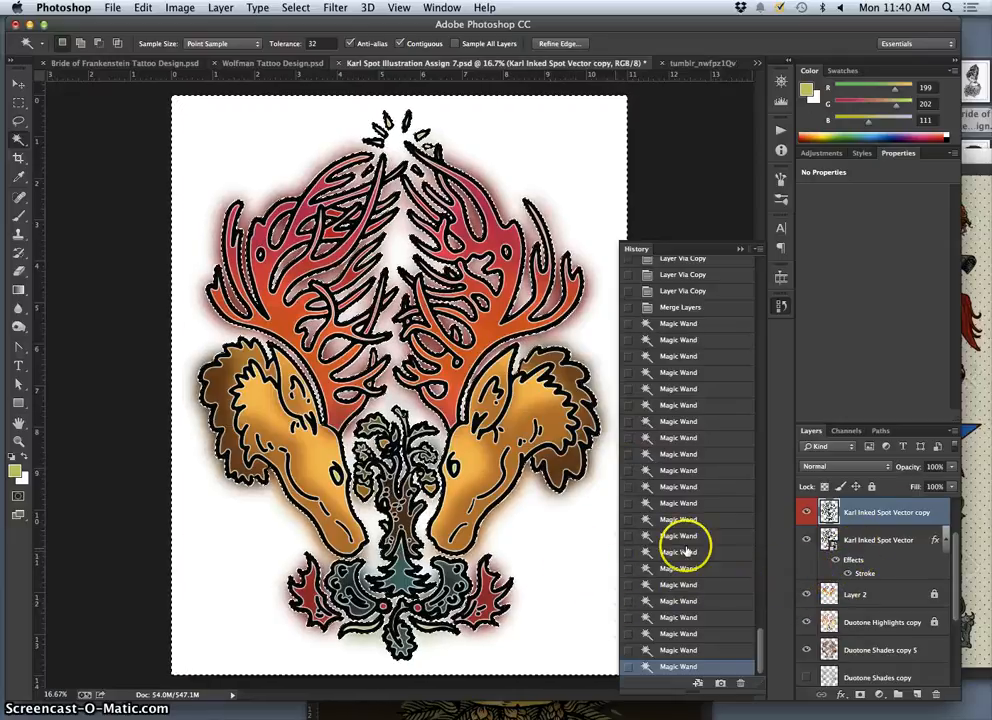
{"action": "left_click", "coordinate": [870, 650]}
{"action": "key", "text": "Delete"}
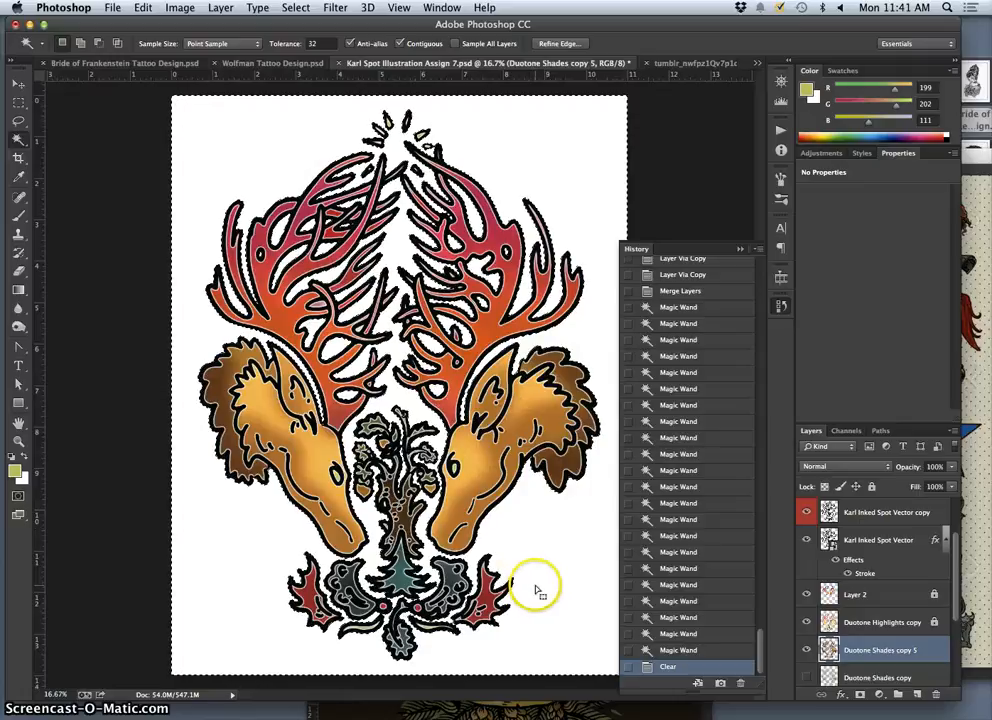
Step: Compare against the original shades, deselect the cleared area, and delete the hidden Duotone Shades copy layer
{"action": "left_click_drag", "start_coordinate": [952, 580], "coordinate": [953, 610]}
{"action": "left_click", "coordinate": [807, 650]}
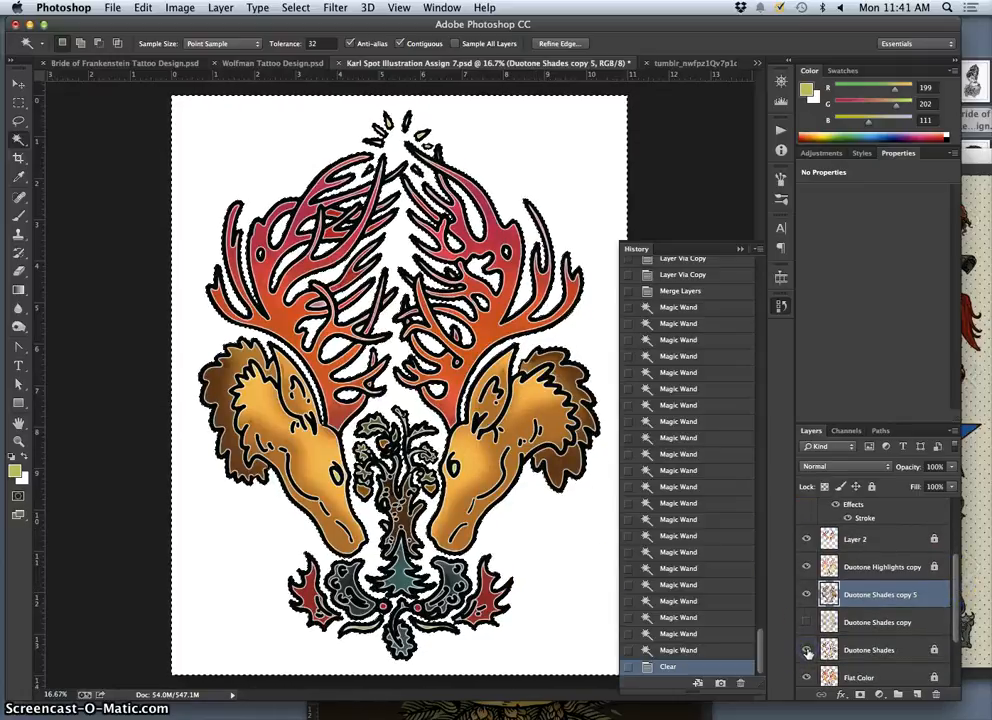
{"action": "left_click", "coordinate": [806, 624]}
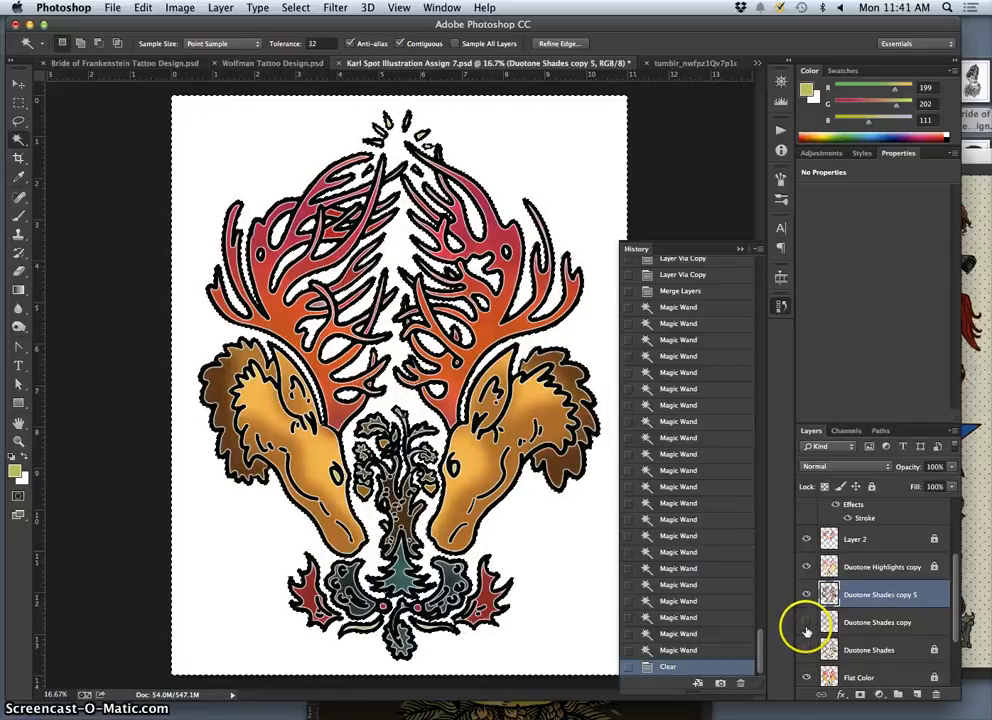
{"action": "key", "text": "ctrl+d"}
{"action": "left_click", "coordinate": [850, 624]}
{"action": "key", "text": "Delete"}
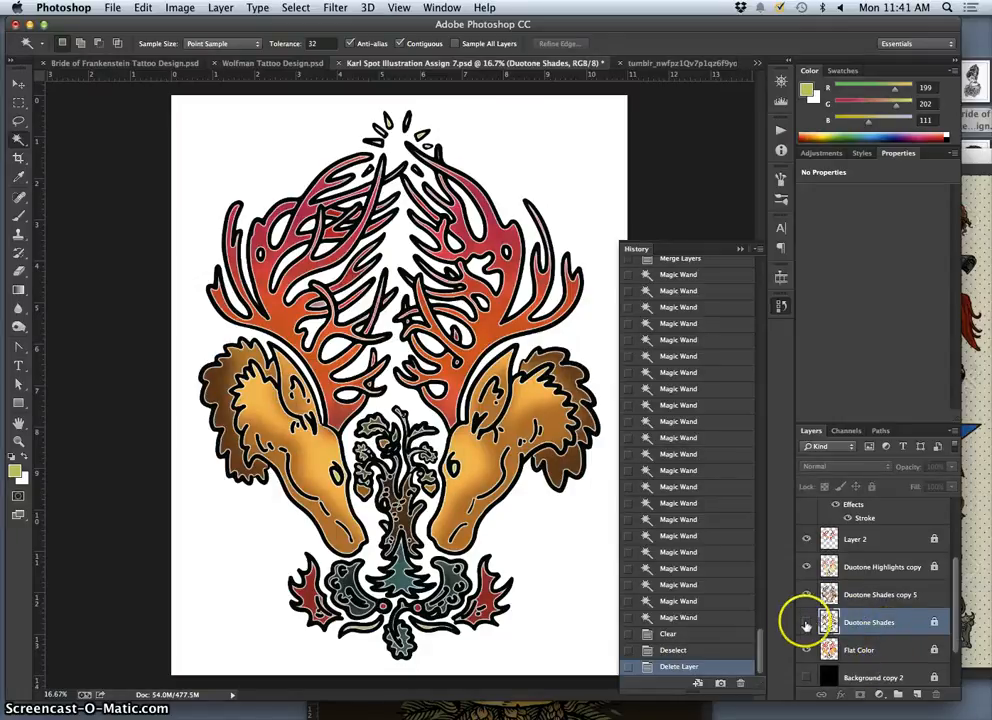
Step: Toggle the Duotone Shades and Duotone Highlights copy layers to compare the shading on the deer head up close
{"action": "left_click", "coordinate": [806, 625]}
{"action": "key", "text": "ctrl+plus"}
{"action": "key", "text": "ctrl+plus"}
{"action": "left_click_drag", "start_coordinate": [250, 531], "coordinate": [344, 382]}
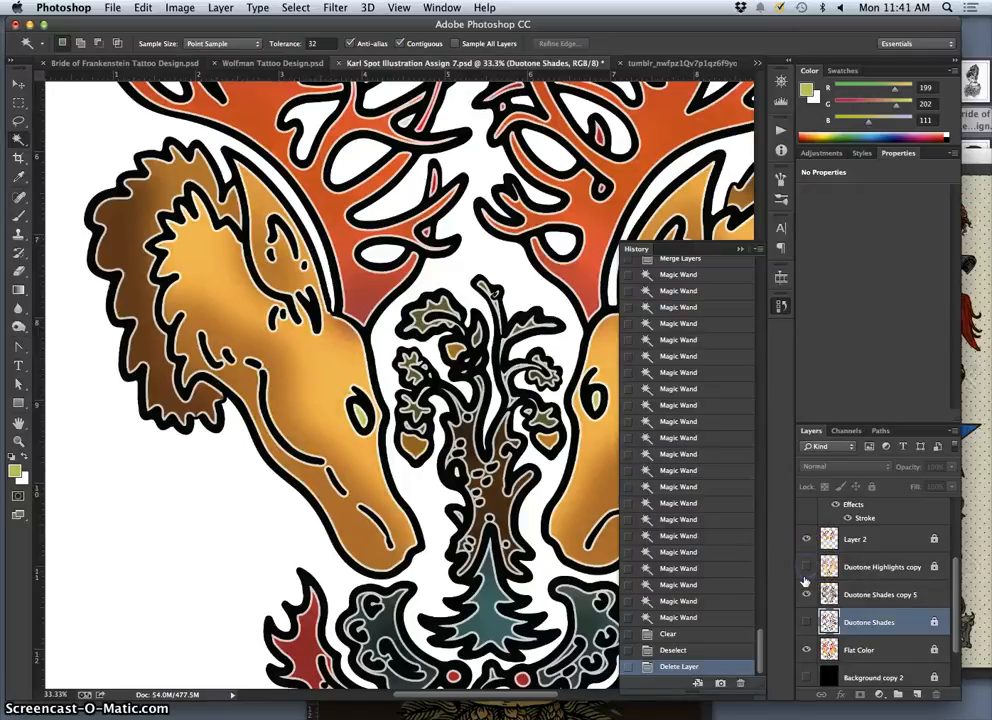
{"action": "left_click", "coordinate": [807, 567]}
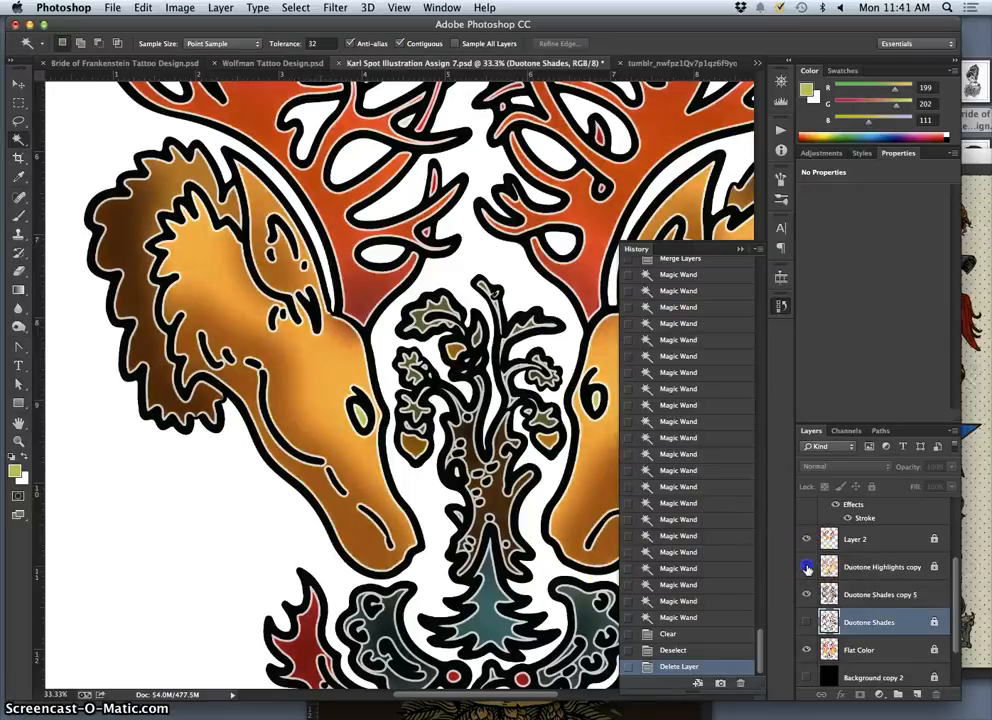
{"action": "left_click", "coordinate": [807, 567]}
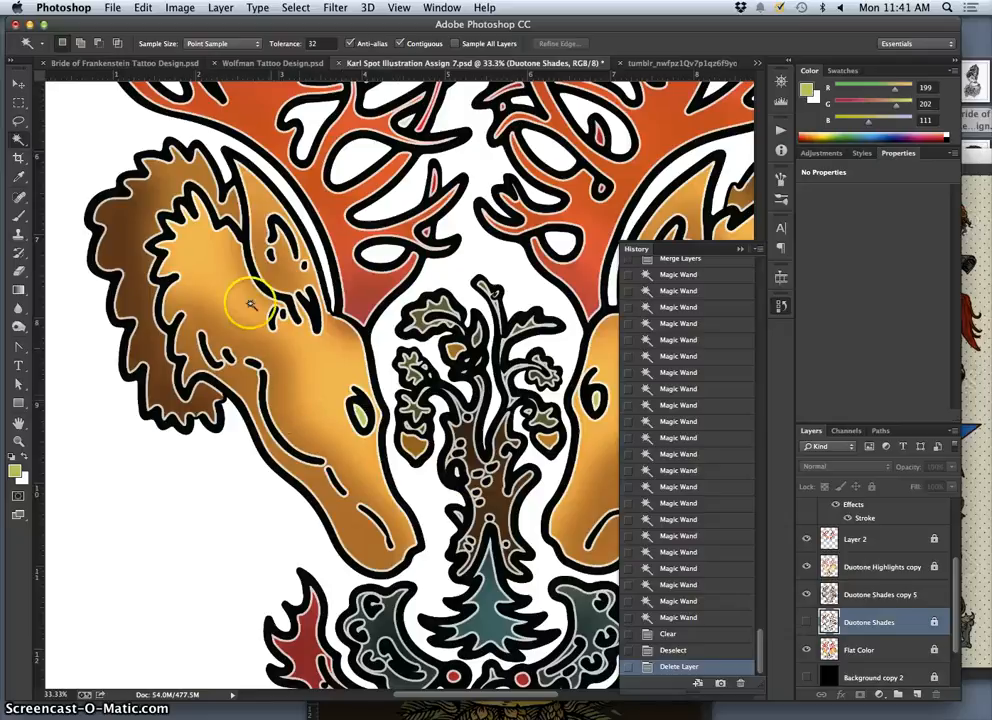
Step: Compare the soft Duotone Shades copy 5 layer with the hard-edged Duotone Shades layer by switching their visibility on the deer head
{"action": "left_click", "coordinate": [807, 622]}
{"action": "left_click_drag", "start_coordinate": [807, 625], "coordinate": [806, 600]}
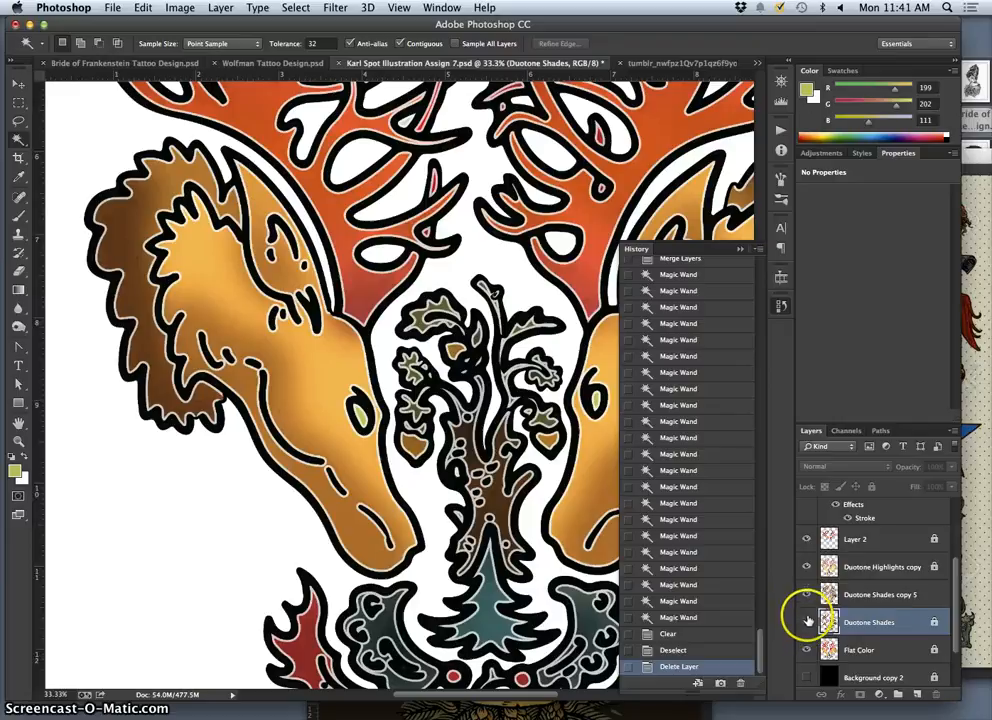
{"action": "left_click", "coordinate": [807, 596]}
{"action": "left_click", "coordinate": [807, 622]}
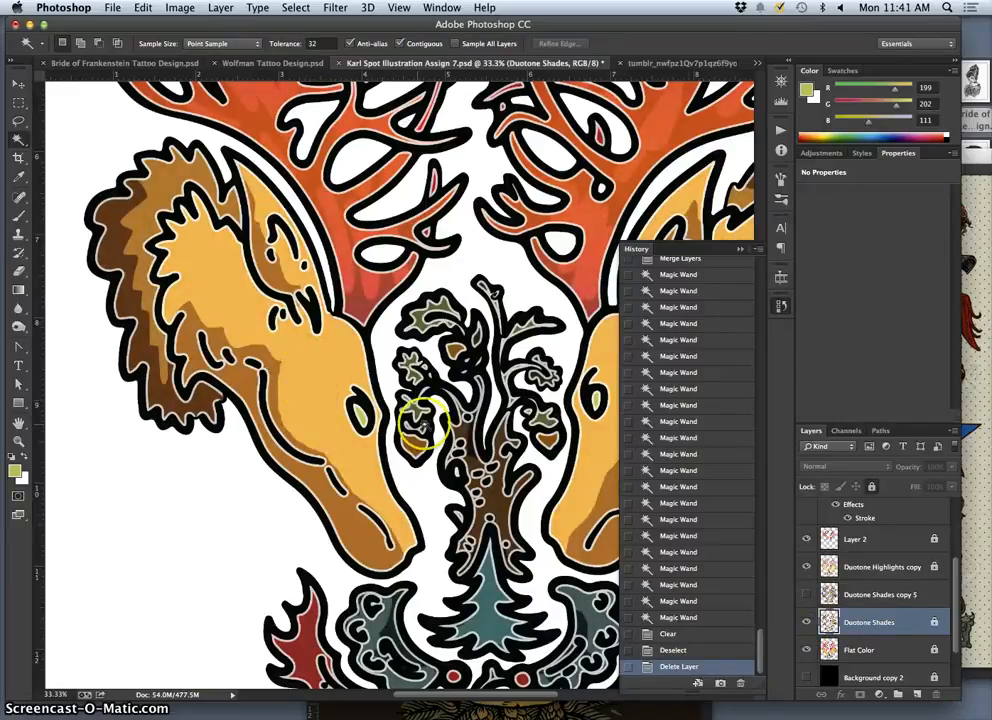
{"action": "left_click", "coordinate": [807, 622]}
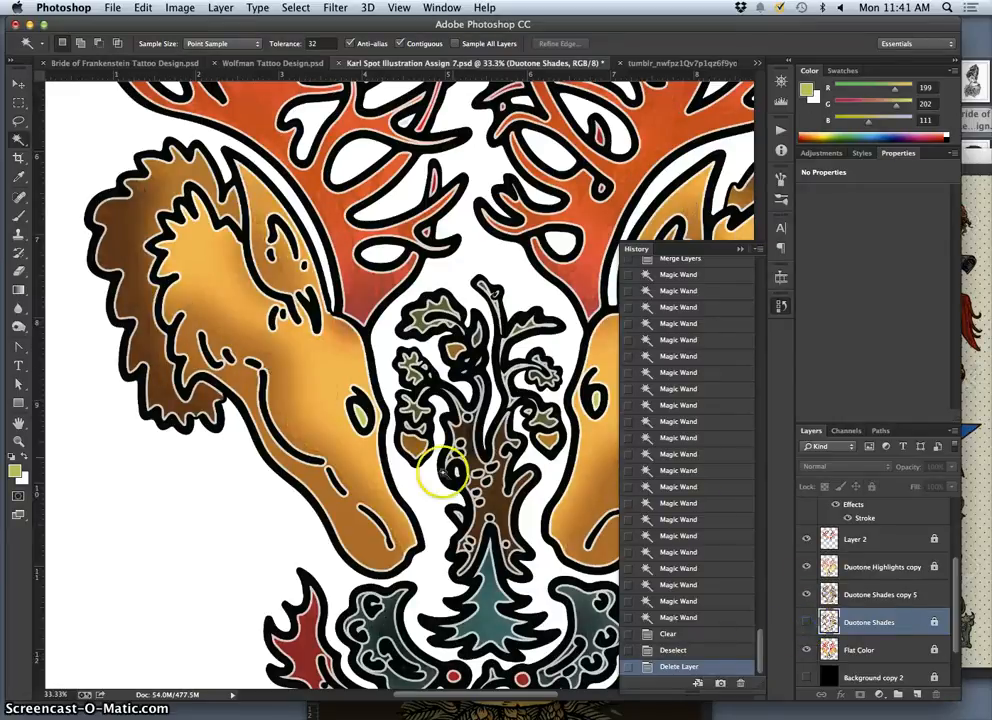
{"action": "key", "text": "ctrl+minus"}
{"action": "key", "text": "ctrl+minus"}
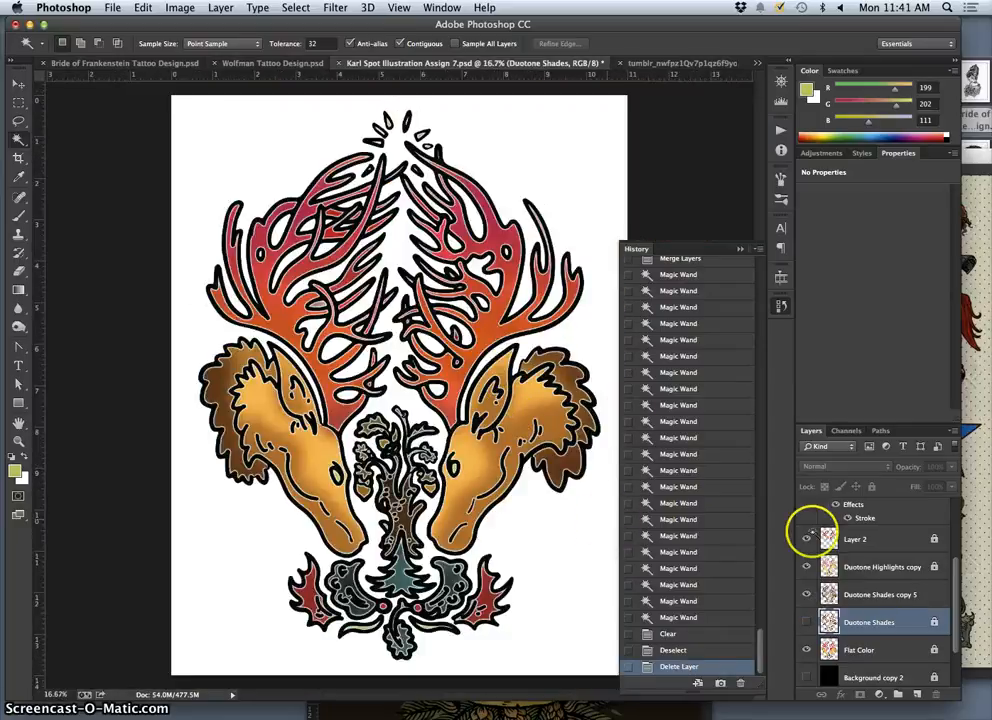
Step: Show the Duotone Shades layer beneath the blurred shading and lower the Duotone Shades copy 5 layer's opacity to 90%
{"action": "left_click", "coordinate": [807, 622]}
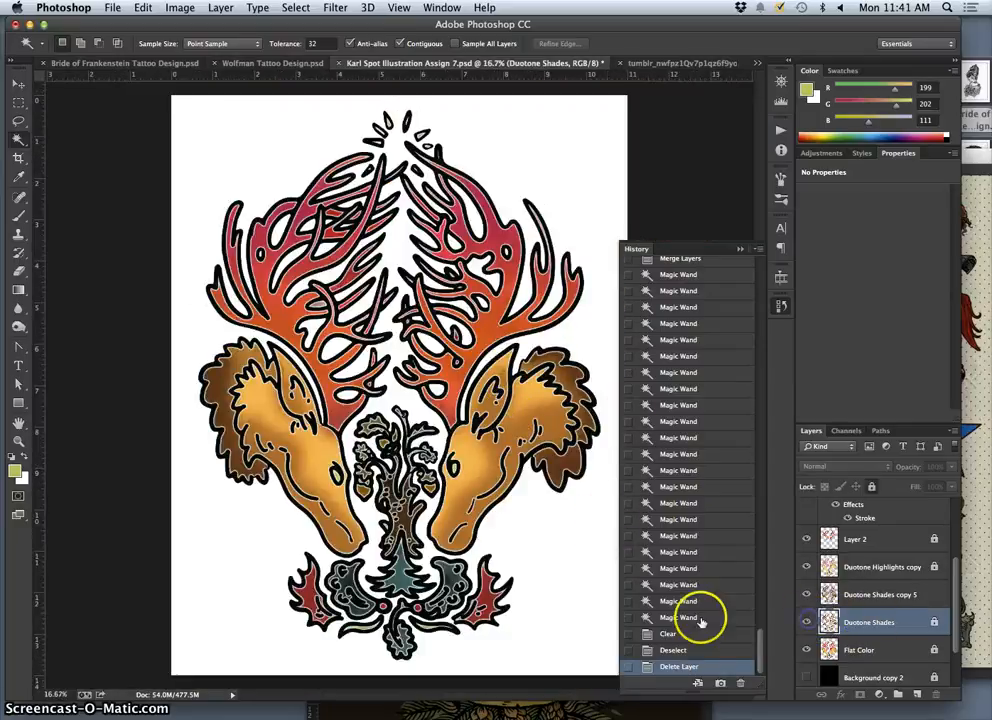
{"action": "key", "text": "ctrl+plus"}
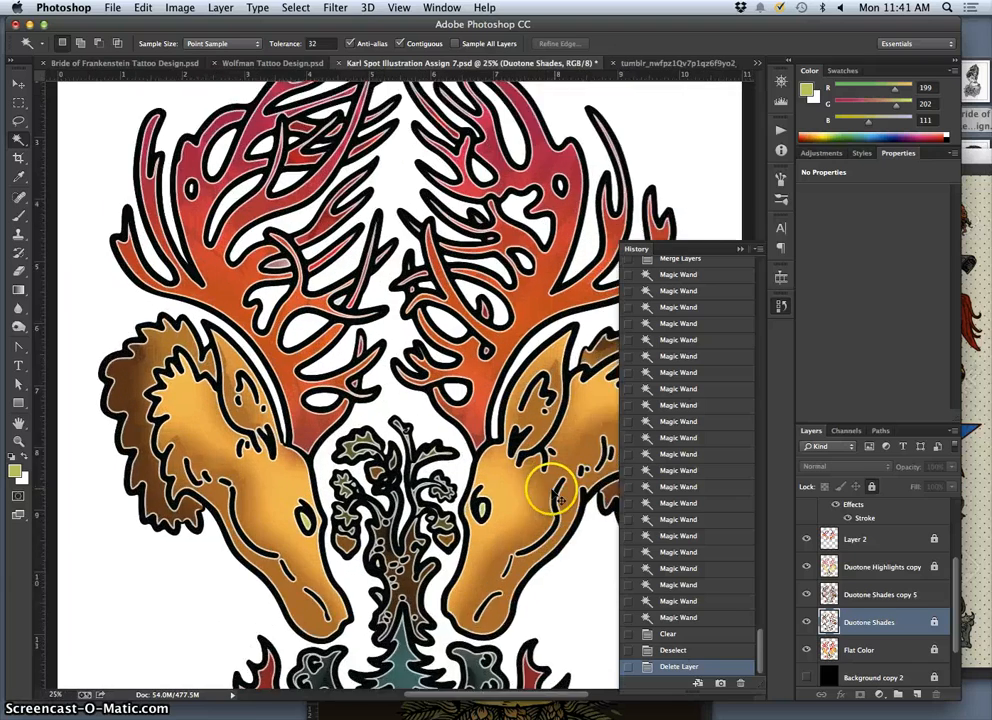
{"action": "left_click_drag", "start_coordinate": [520, 515], "coordinate": [497, 380]}
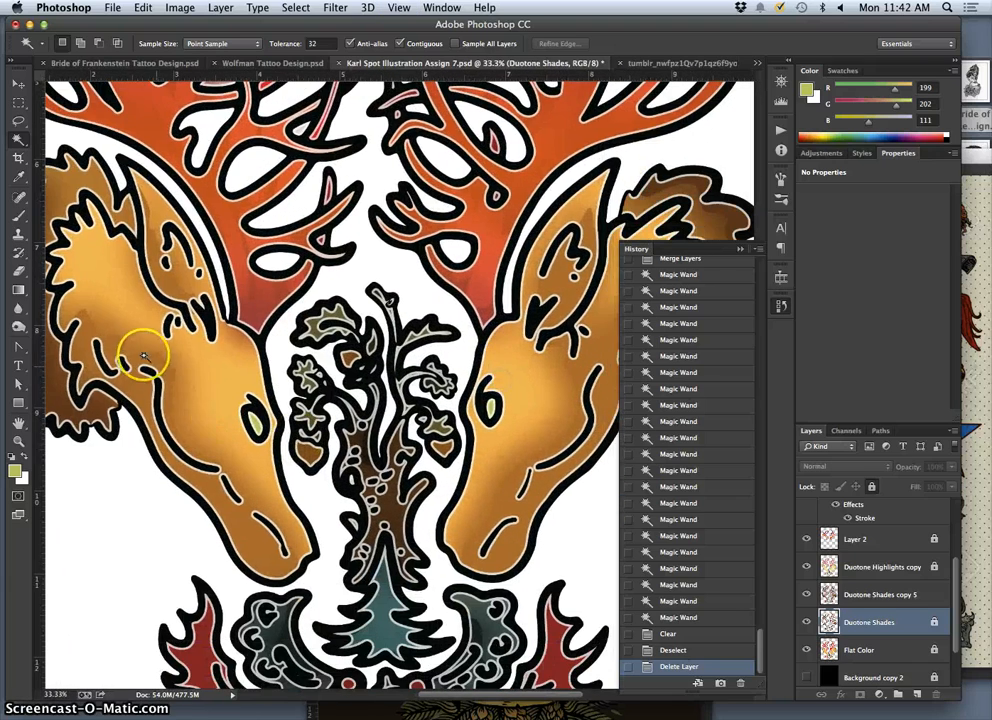
{"action": "left_click", "coordinate": [880, 594]}
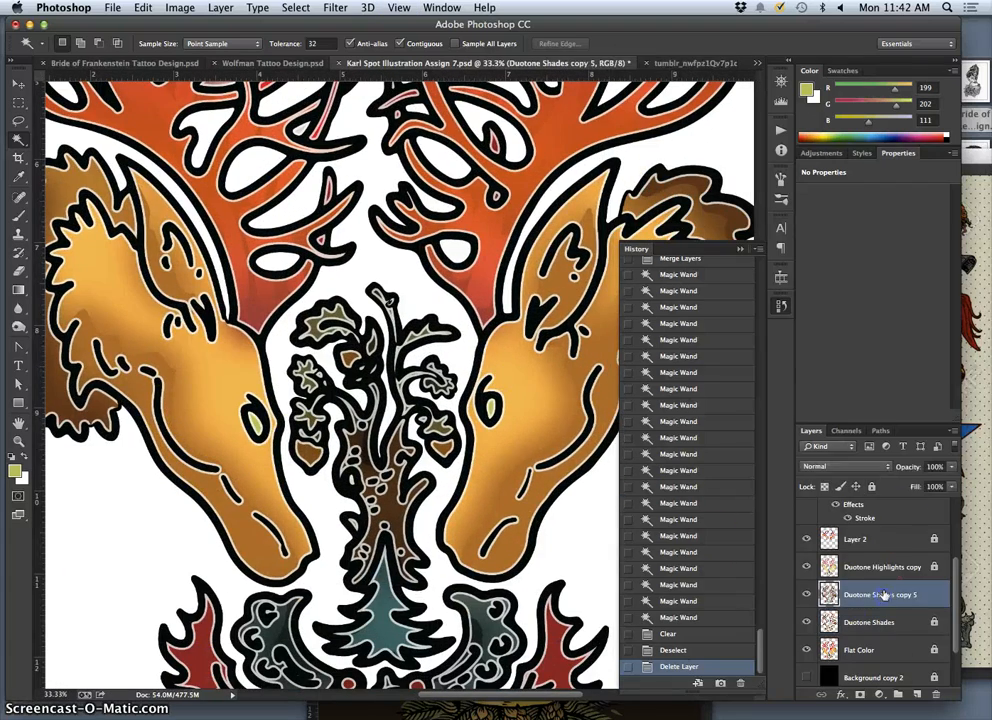
{"action": "left_click", "coordinate": [951, 467]}
{"action": "left_click_drag", "start_coordinate": [937, 484], "coordinate": [930, 484]}
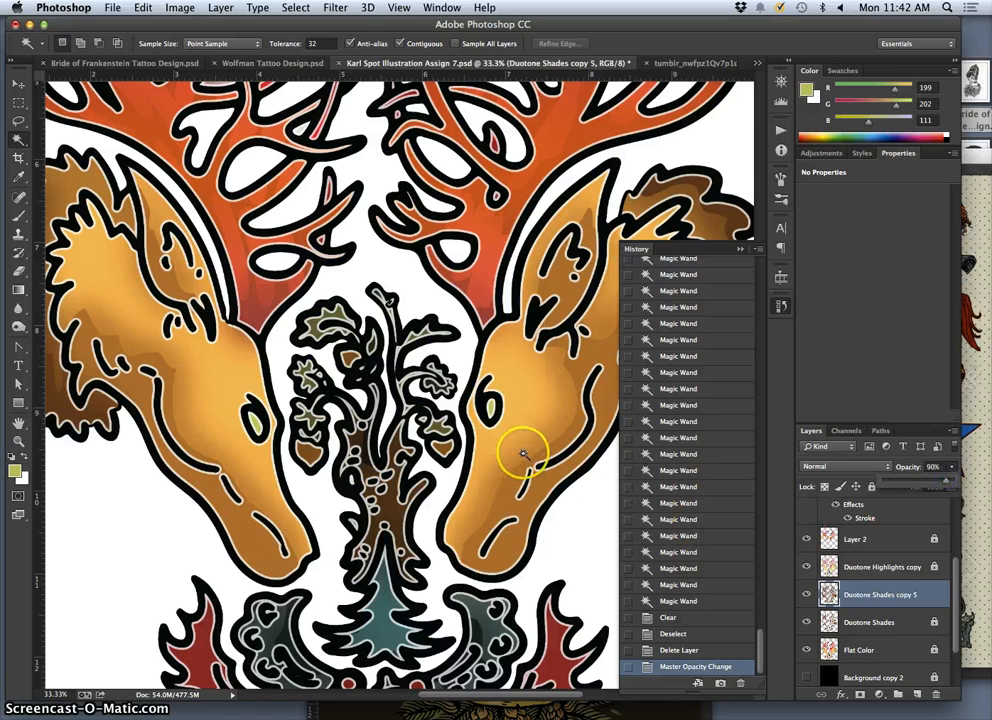
Step: On the Karl Inked Spot Vector copy layer, select the two remaining small enclosed areas in the antlers with the Magic Wand
{"action": "key", "text": "super+minus"}
{"action": "key", "text": "super+minus"}
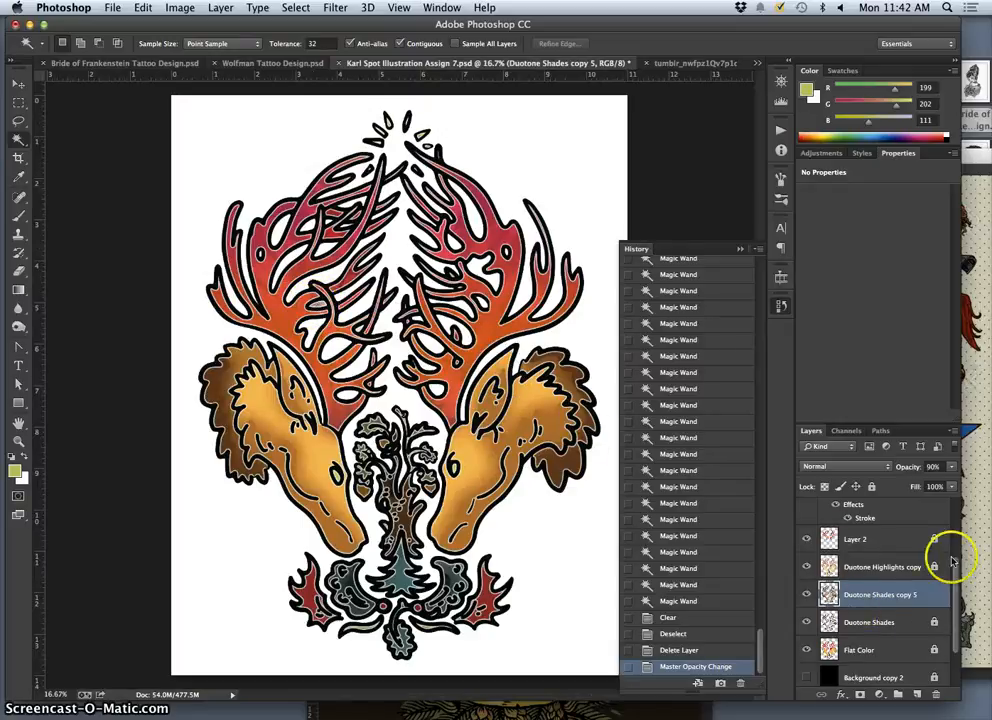
{"action": "left_click_drag", "start_coordinate": [954, 566], "coordinate": [957, 511]}
{"action": "left_click", "coordinate": [908, 570]}
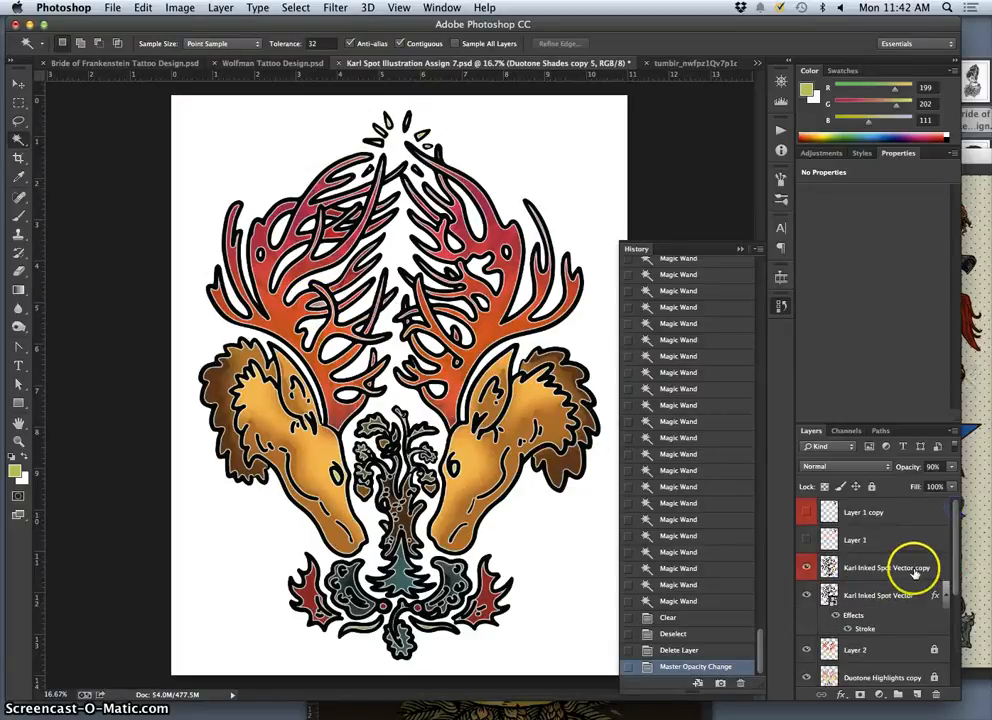
{"action": "left_click", "coordinate": [318, 305]}
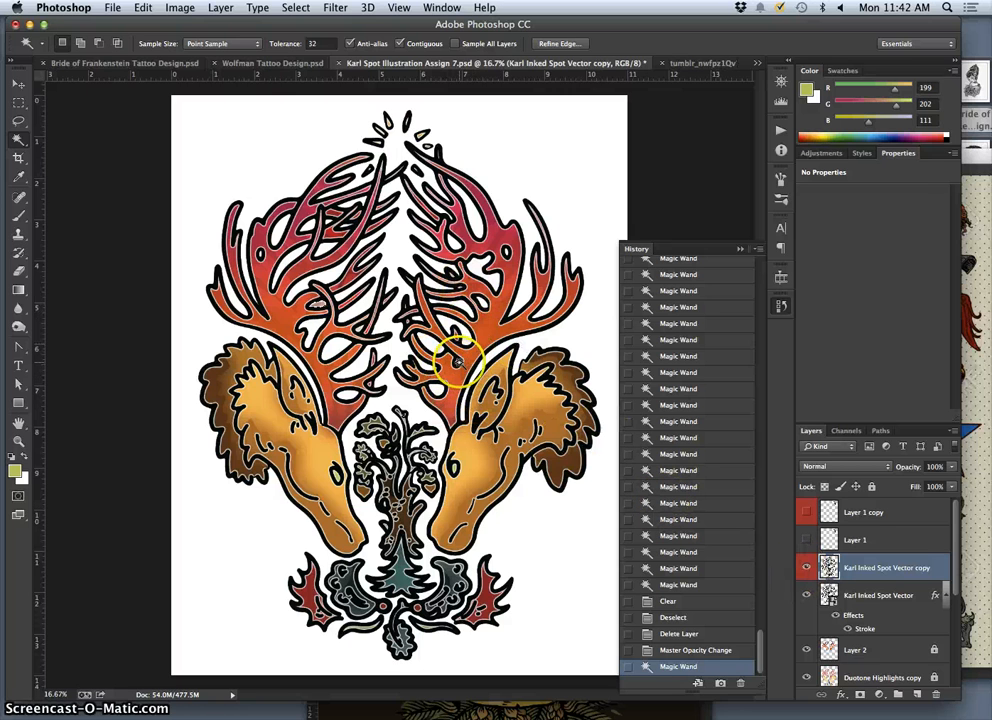
{"action": "key", "text": "super+equal"}
{"action": "key", "text": "super+equal"}
{"action": "key", "text": "super+equal"}
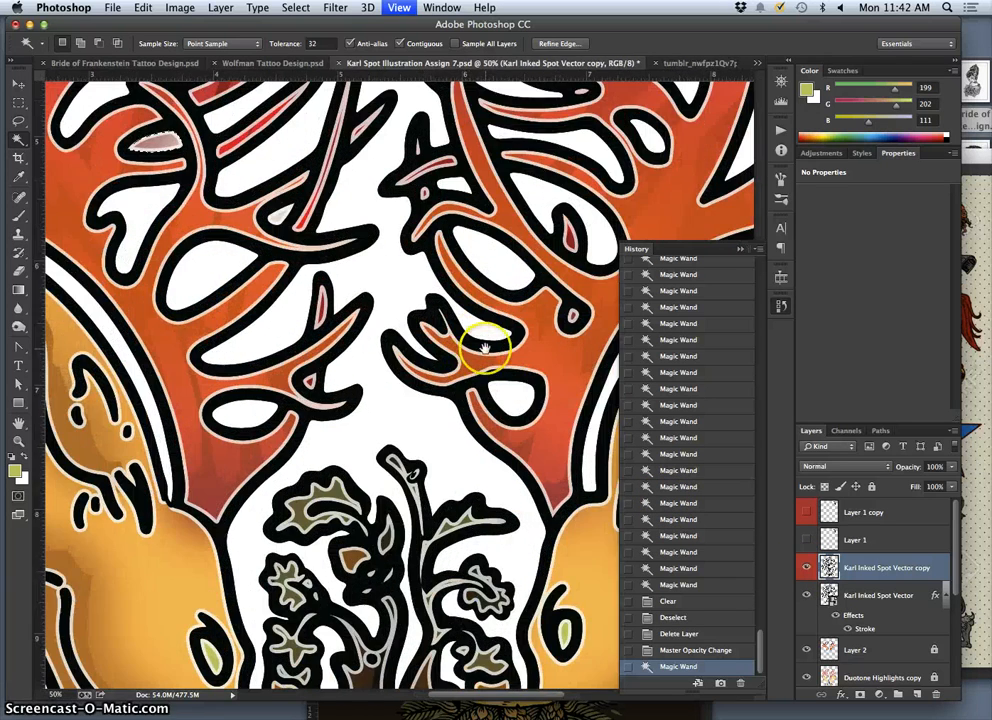
{"action": "left_click_drag", "start_coordinate": [476, 332], "coordinate": [445, 338]}
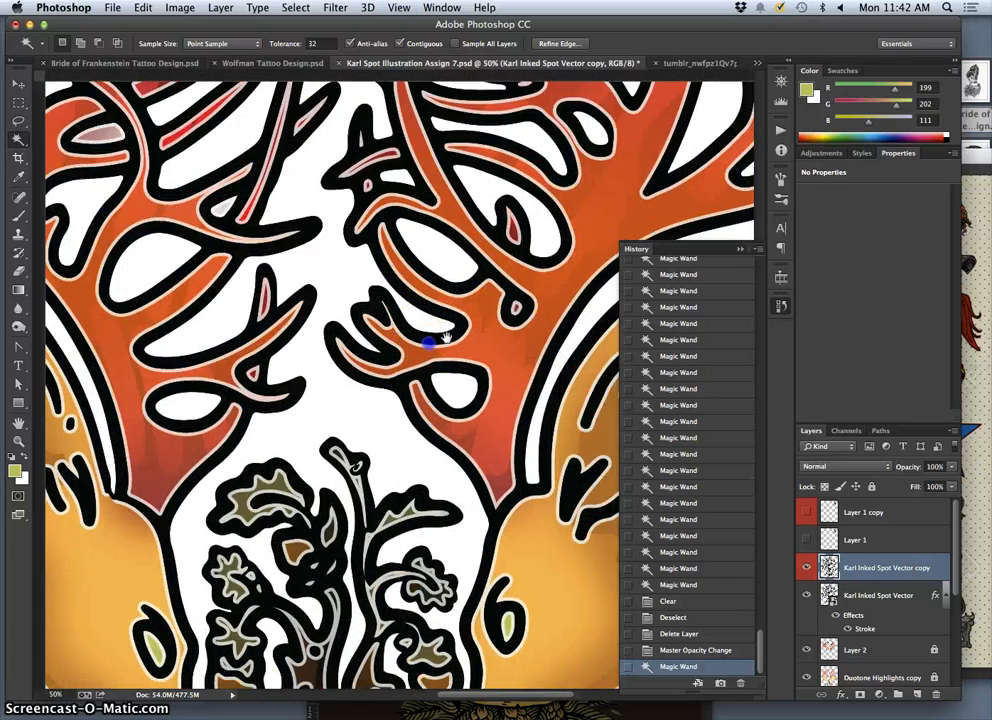
{"action": "left_click", "coordinate": [514, 309]}
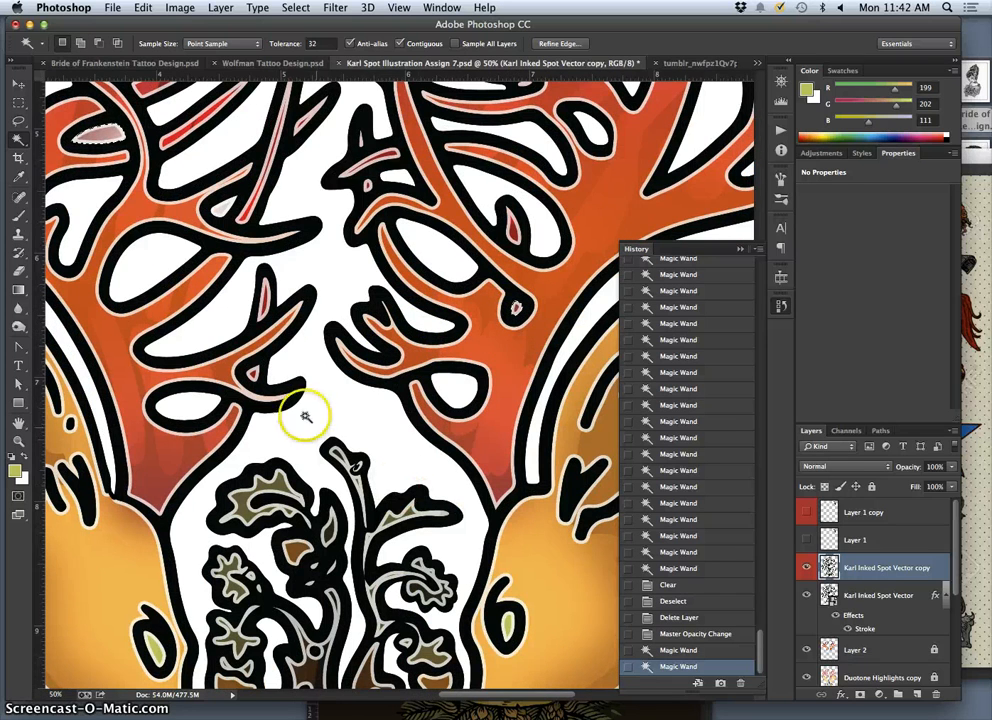
{"action": "scroll", "coordinate": [345, 450], "scroll_direction": "down", "scroll_amount": 10}
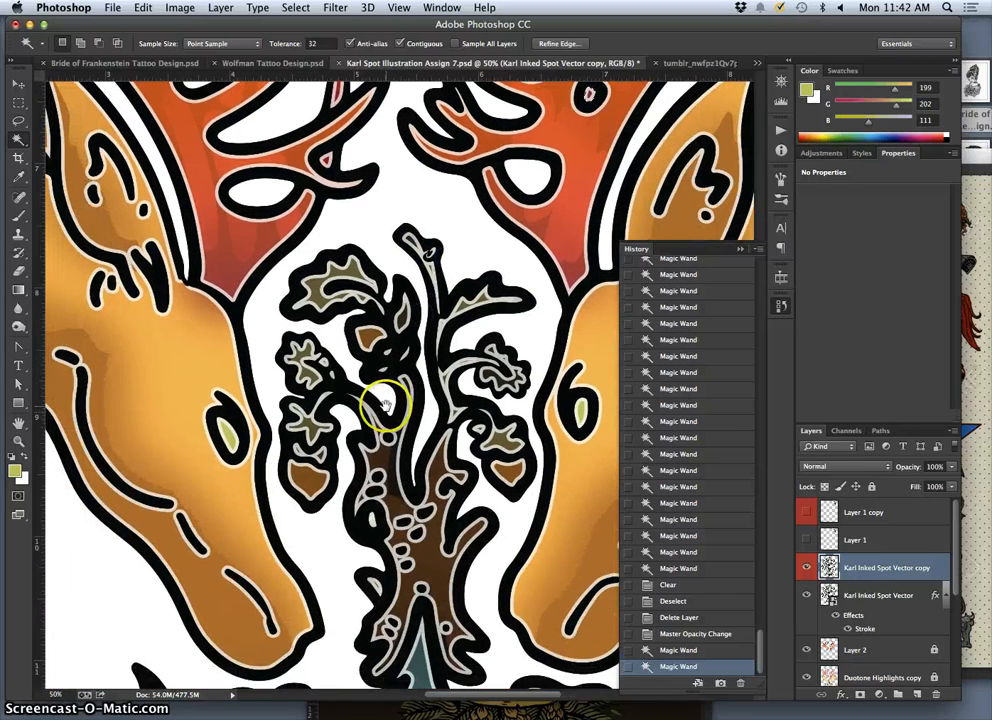
{"action": "scroll", "coordinate": [388, 410], "scroll_direction": "down", "scroll_amount": 3}
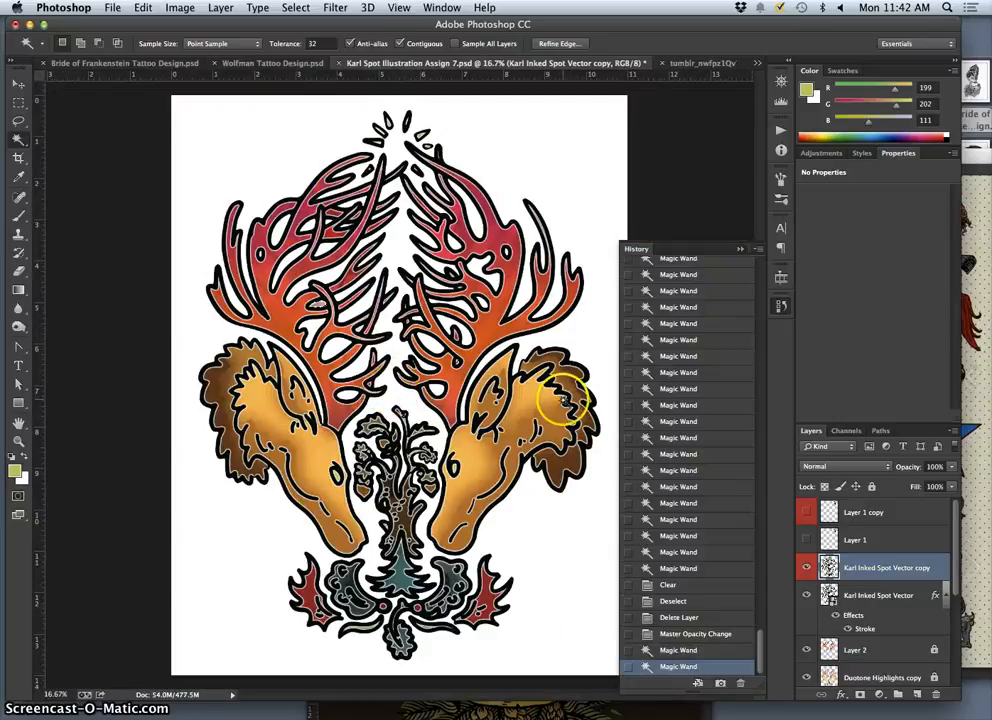
Step: Clear the selected antler areas from the Duotone Shades copy 5 layer, deselect, and hide the Karl Inked Spot Vector copy layer
{"action": "left_click", "coordinate": [905, 677]}
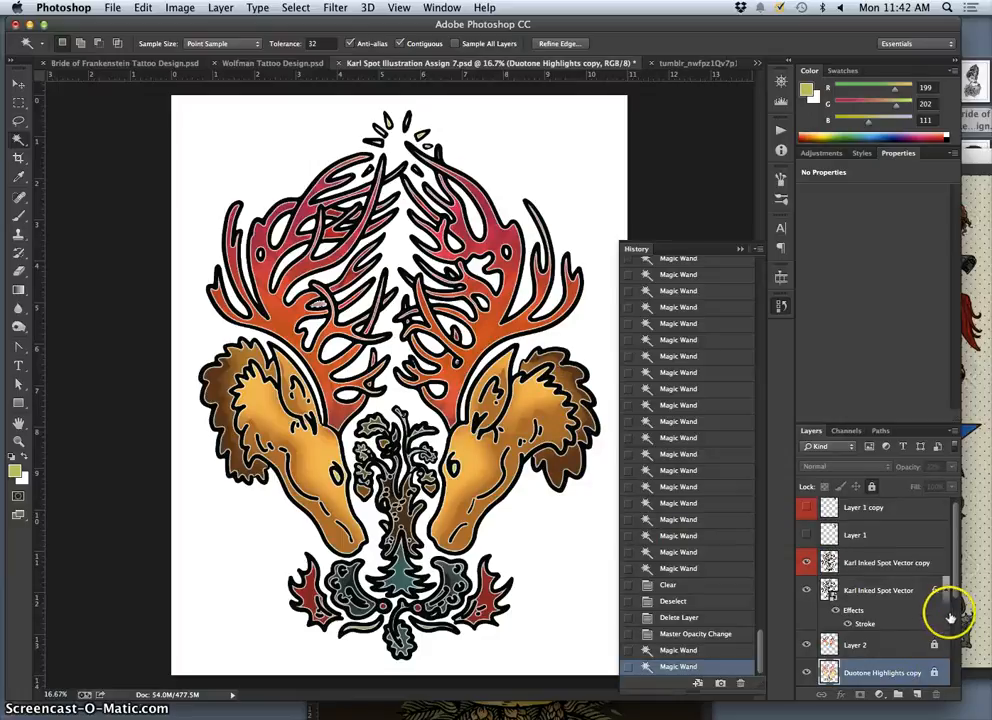
{"action": "mouse_move", "coordinate": [957, 600]}
{"action": "left_mouse_down"}
{"action": "mouse_move", "coordinate": [956, 636]}
{"action": "mouse_move", "coordinate": [955, 605]}
{"action": "left_mouse_up"}
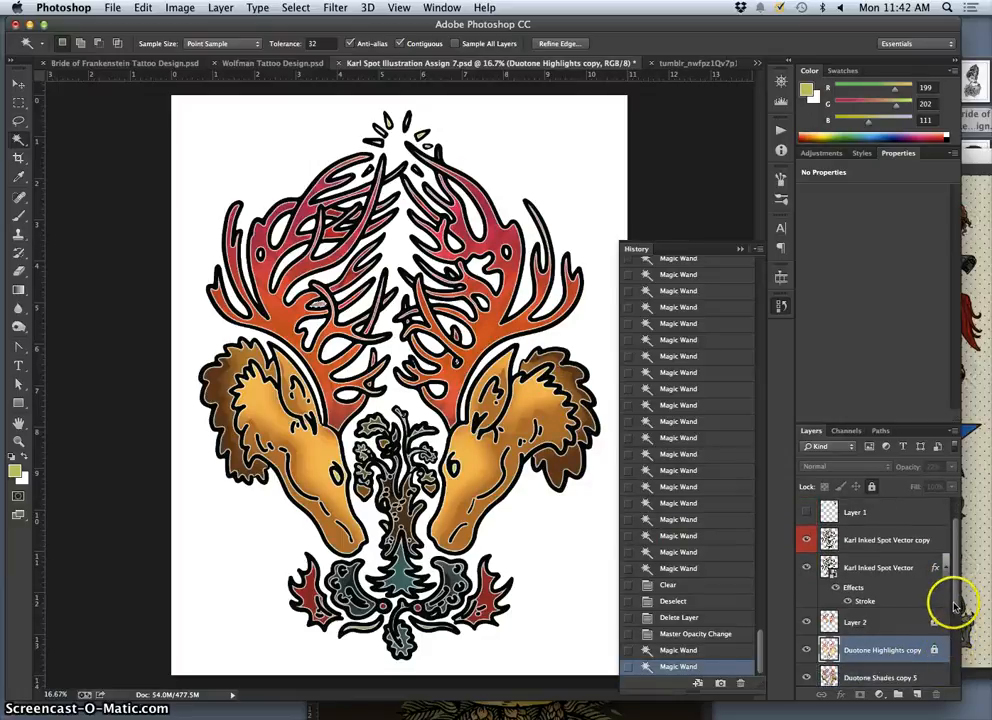
{"action": "left_click", "coordinate": [900, 679]}
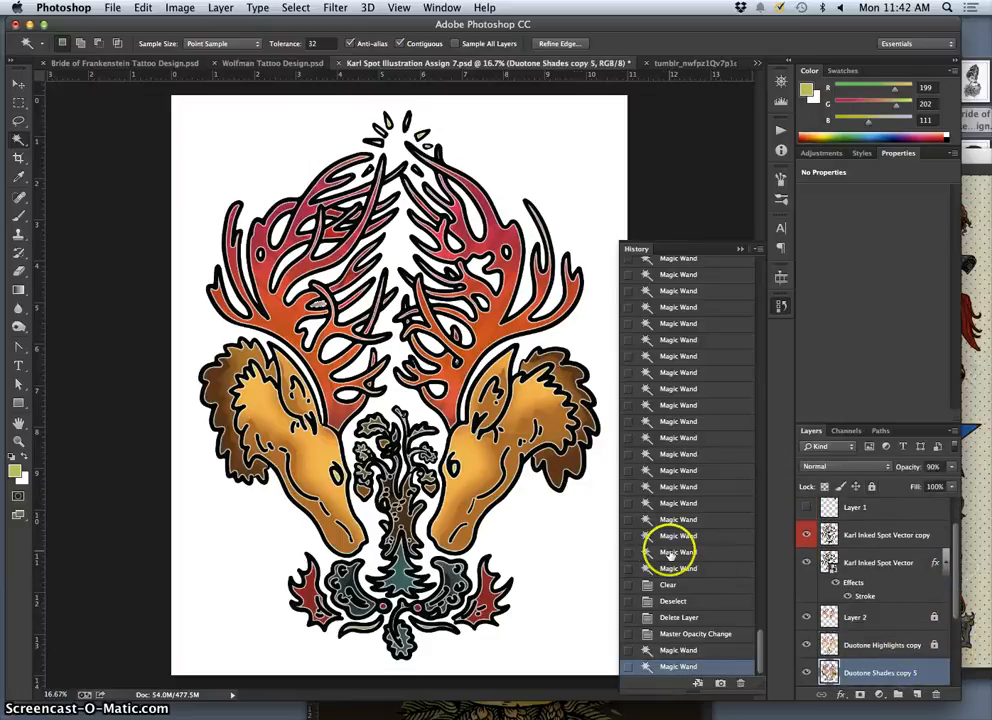
{"action": "key", "text": "Delete"}
{"action": "key", "text": "super+d"}
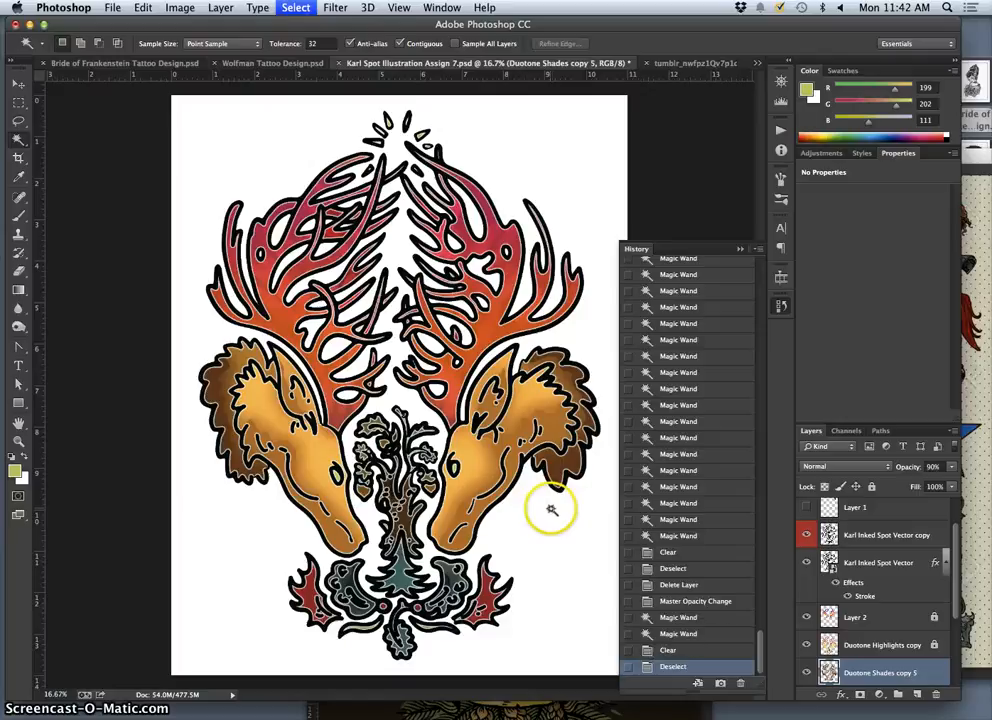
{"action": "left_click_drag", "start_coordinate": [952, 582], "coordinate": [955, 627]}
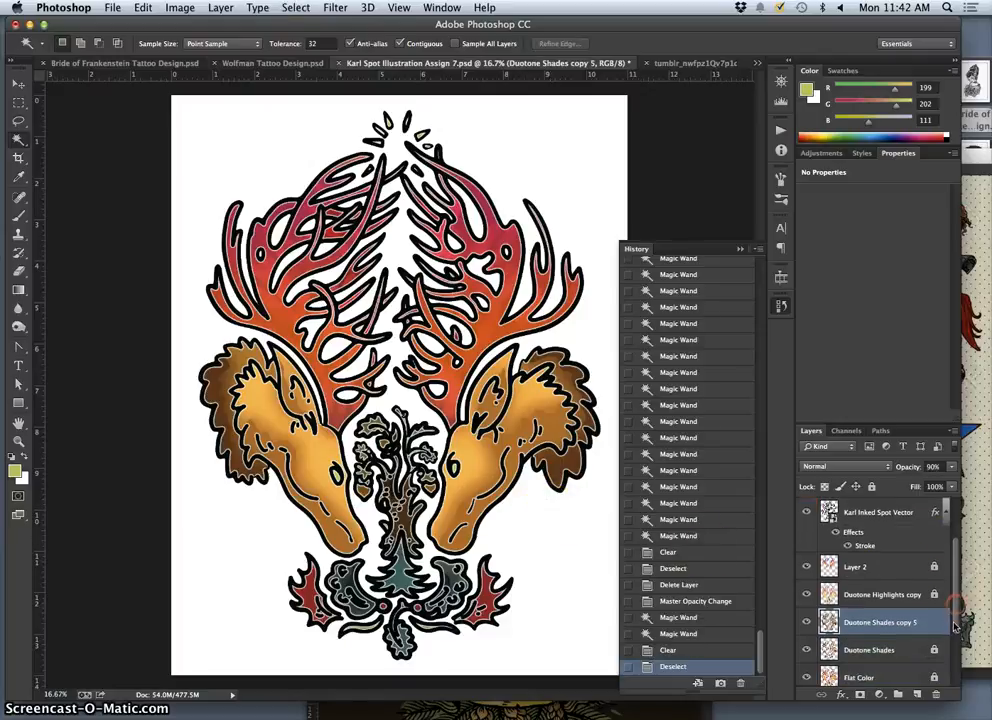
{"action": "left_click_drag", "start_coordinate": [956, 542], "coordinate": [944, 531]}
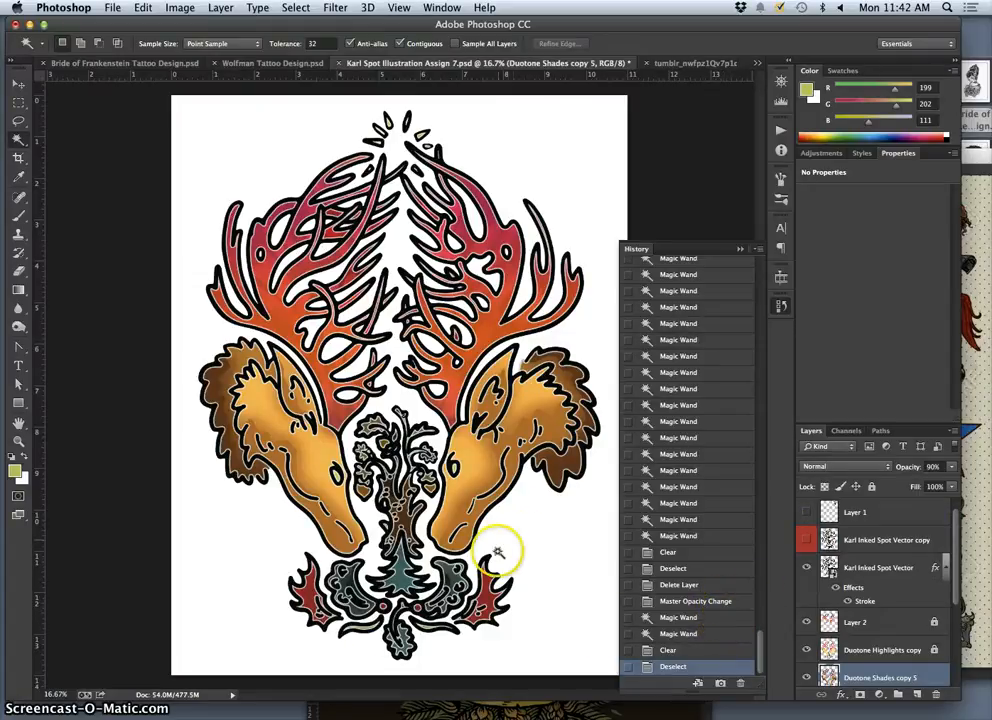
Step: Preview the illustration on the gray Background copy and black Background copy 2 layers, then return to the white background
{"action": "left_click_drag", "start_coordinate": [945, 550], "coordinate": [948, 626]}
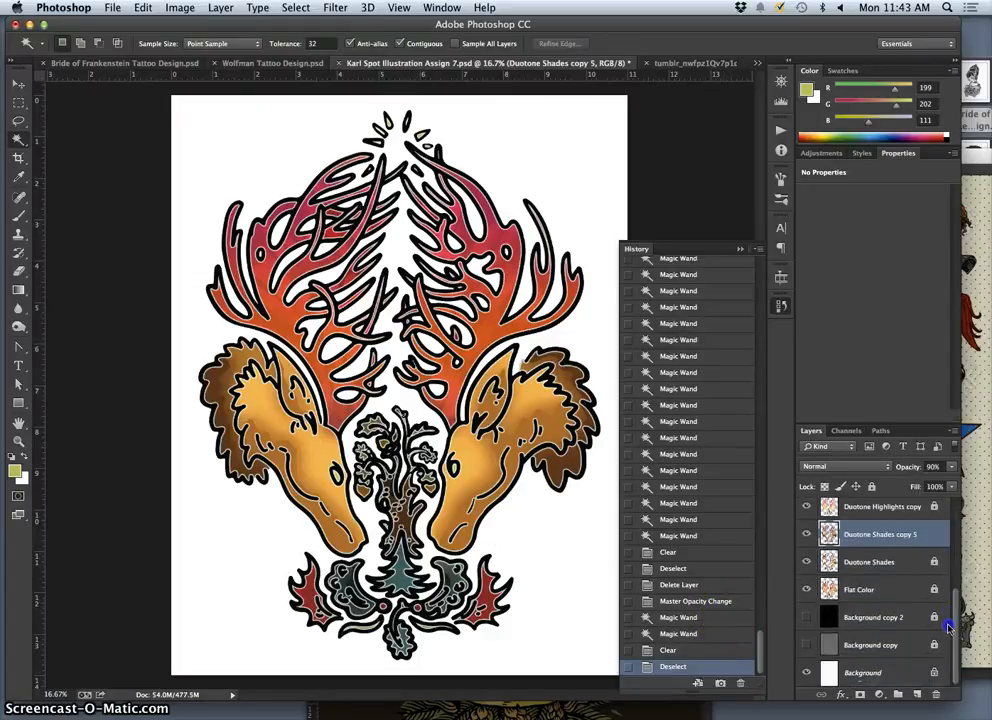
{"action": "left_click", "coordinate": [806, 644]}
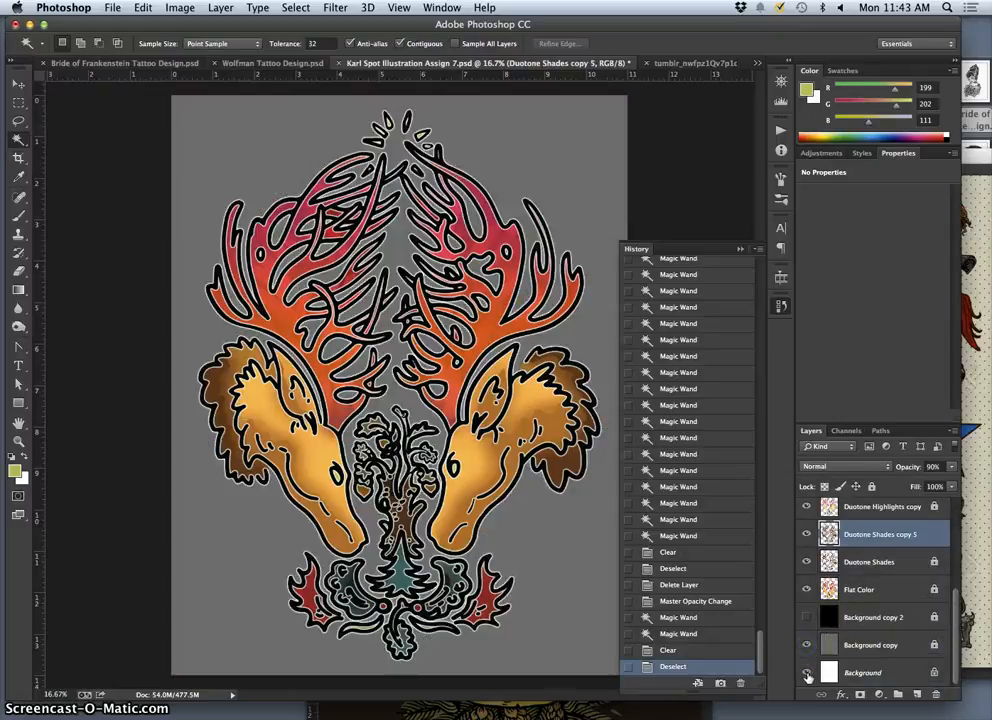
{"action": "left_click", "coordinate": [807, 618]}
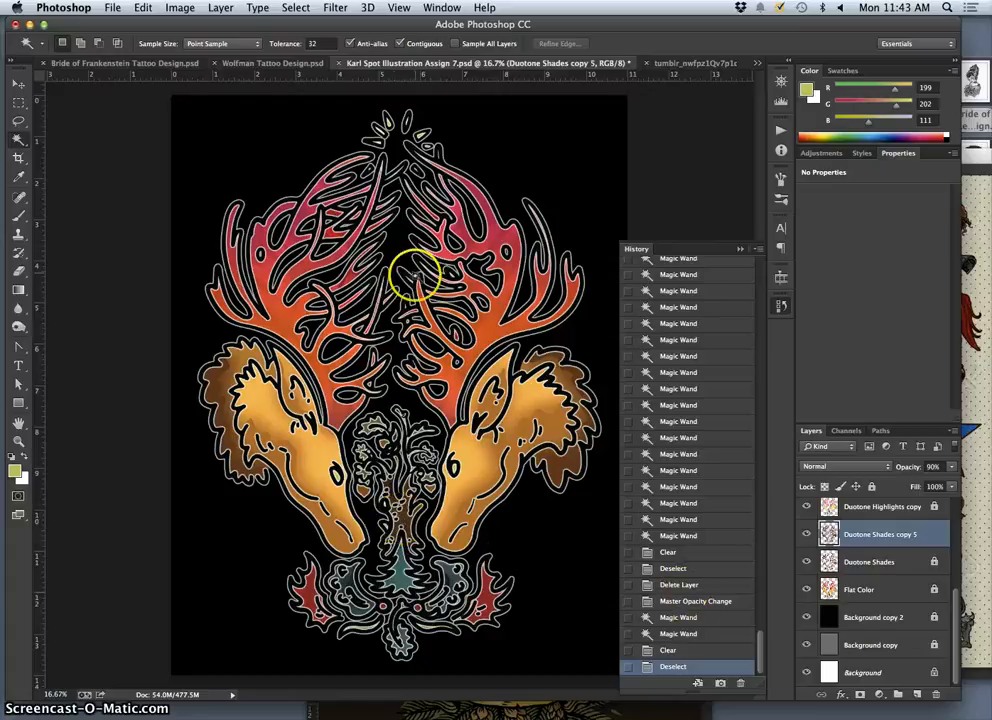
{"action": "left_click", "coordinate": [807, 617]}
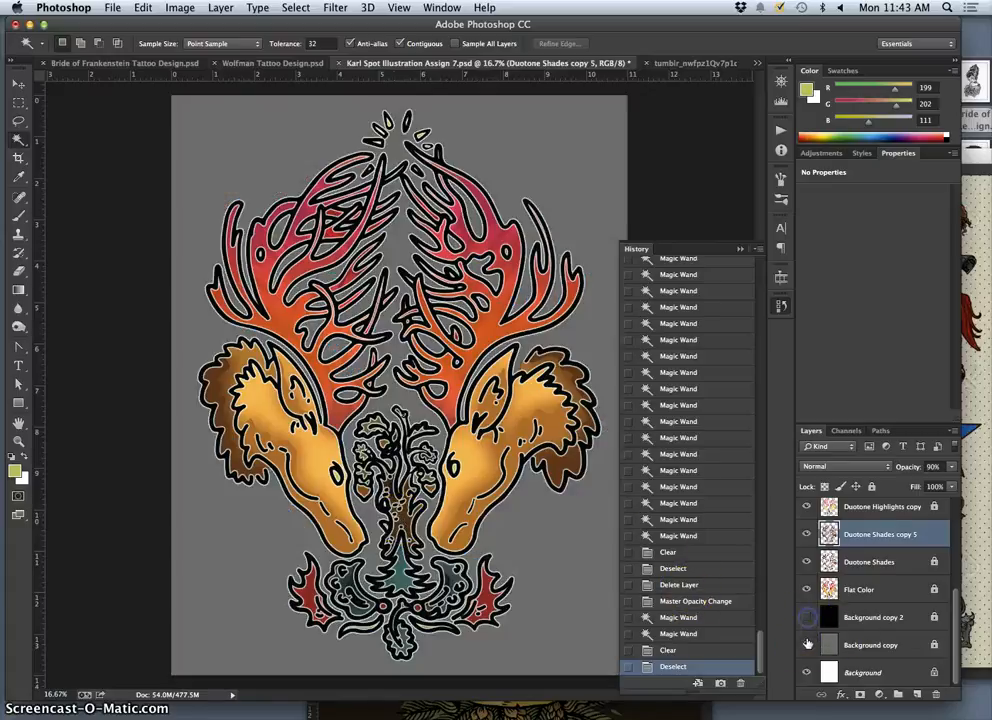
{"action": "left_click", "coordinate": [808, 648]}
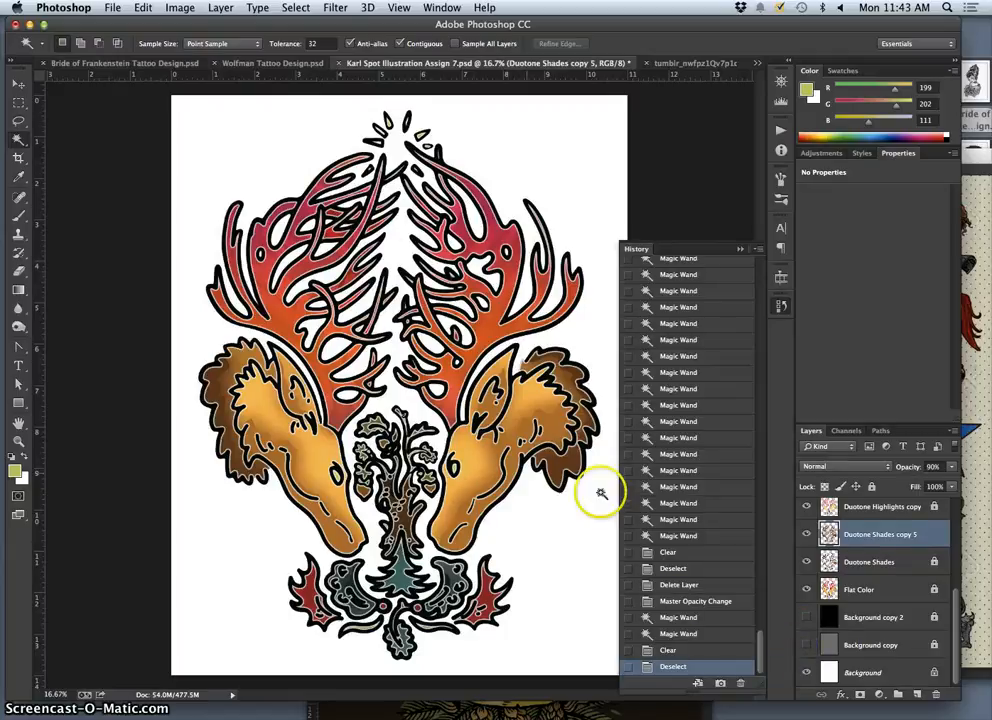
Step: Toggle the Duotone Shades copy 5 layer repeatedly to compare soft-edge and hard-edge shading across the whole illustration
{"action": "scroll", "coordinate": [956, 590], "scroll_direction": "up", "scroll_amount": 2}
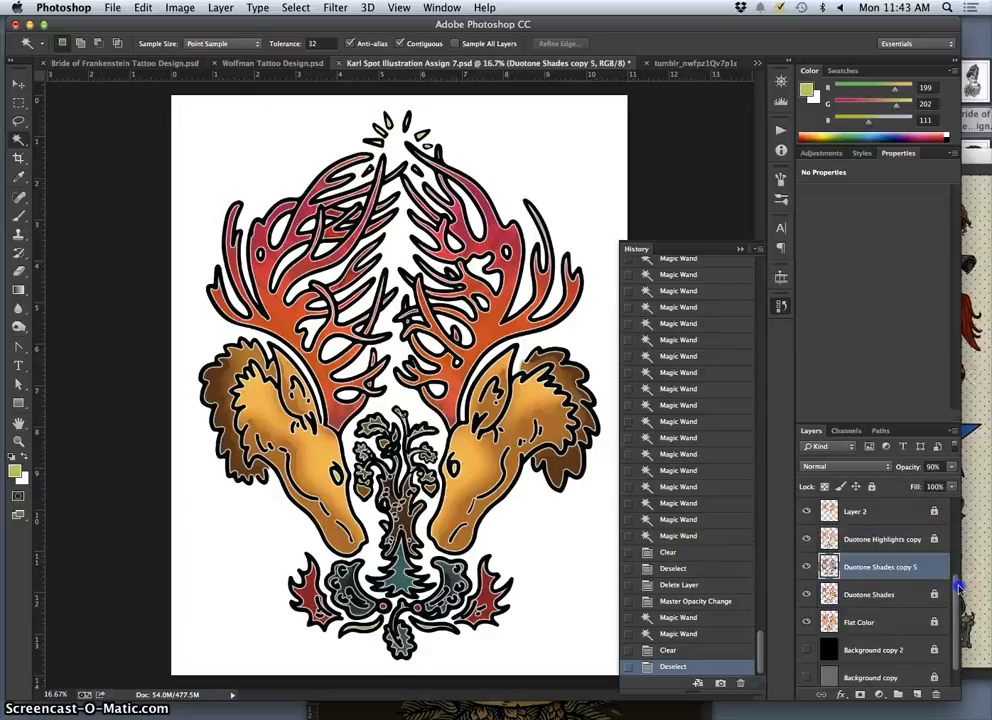
{"action": "left_click", "coordinate": [807, 567]}
{"action": "left_click", "coordinate": [807, 567]}
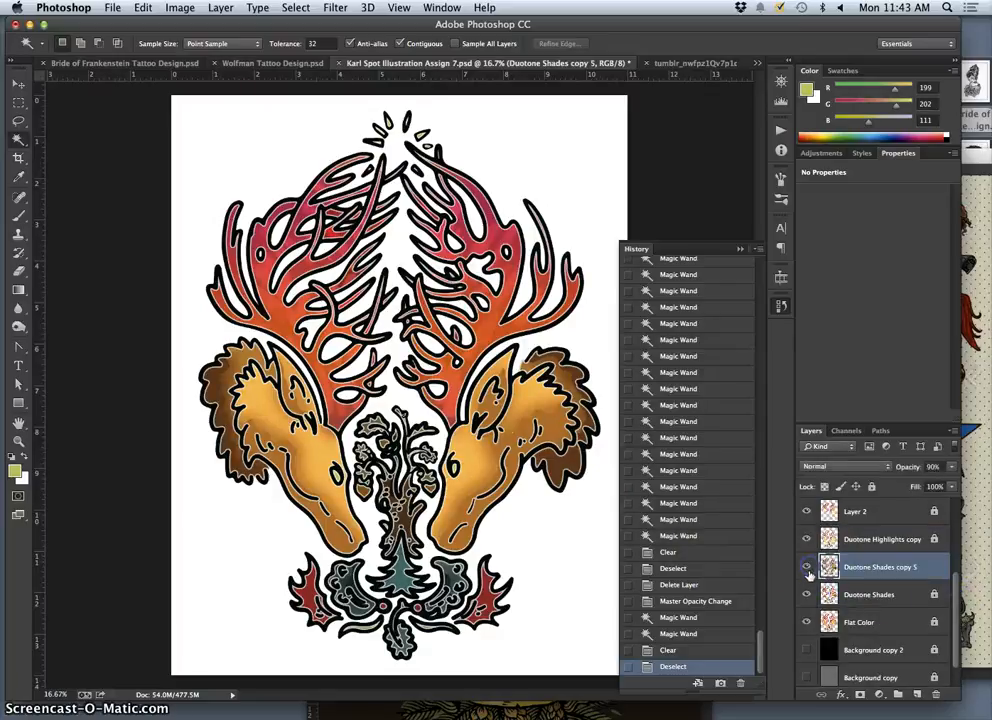
{"action": "left_click", "coordinate": [807, 567]}
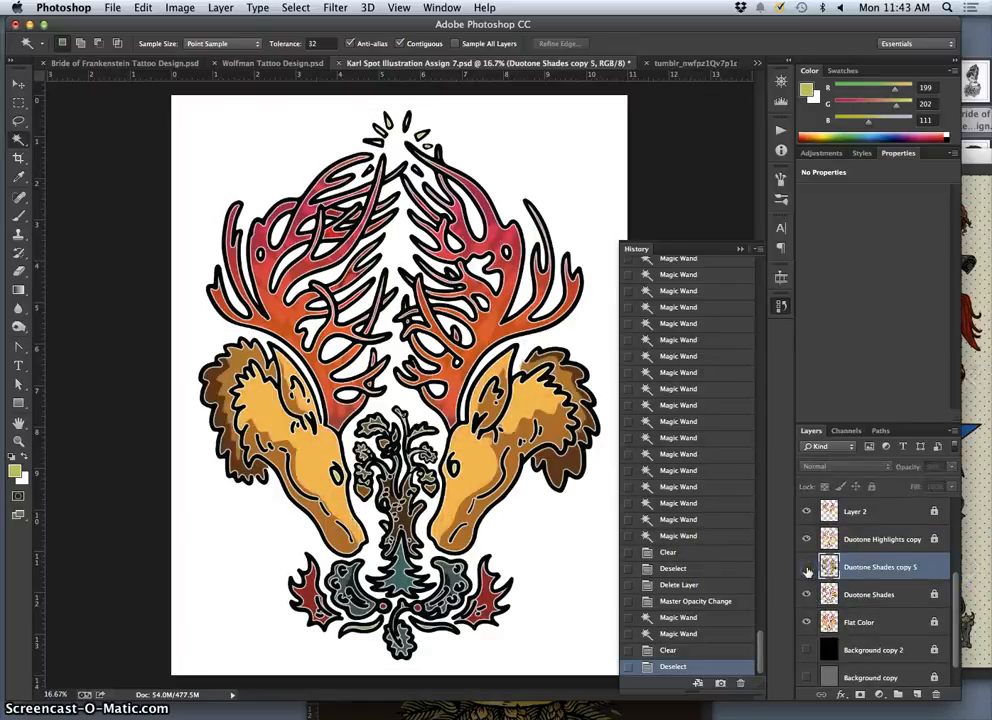
{"action": "left_click", "coordinate": [807, 567]}
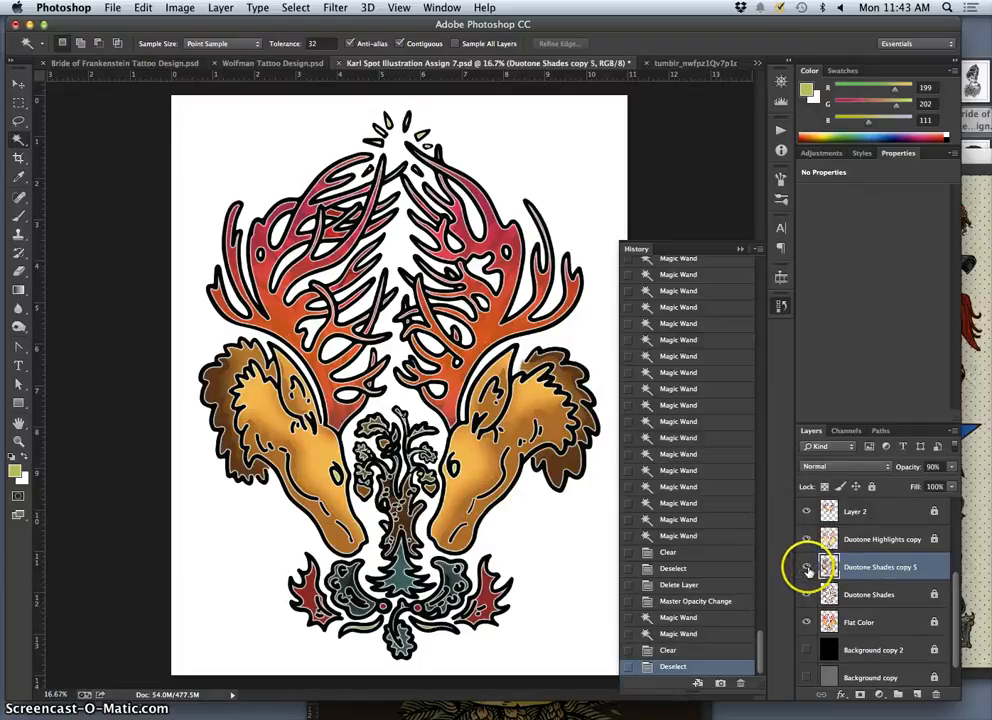
{"action": "left_click", "coordinate": [806, 567]}
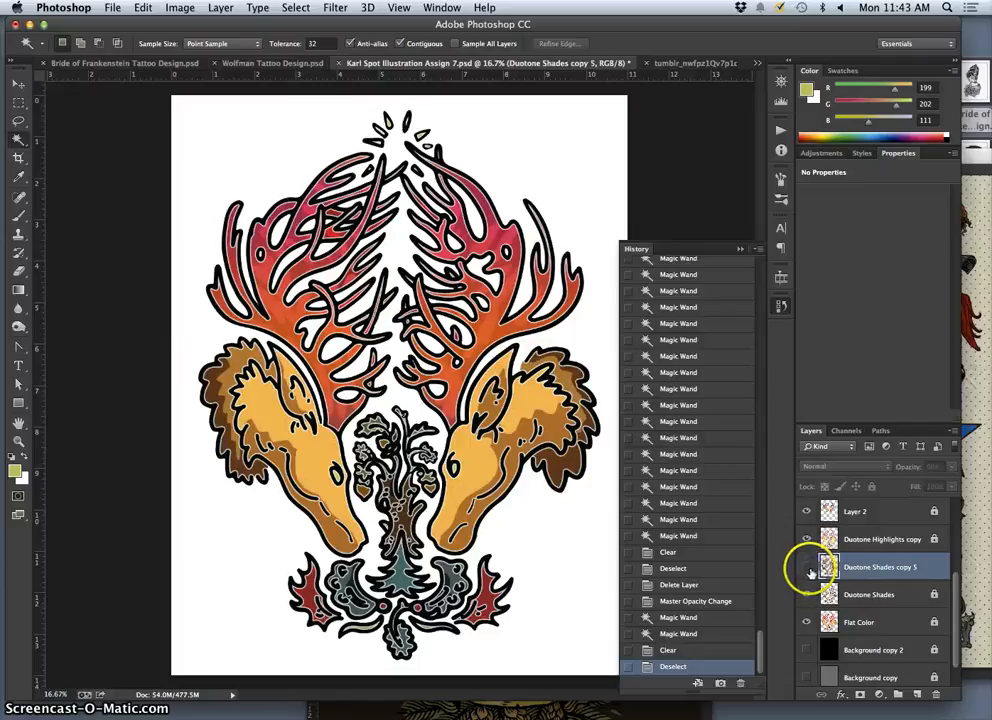
{"action": "left_click", "coordinate": [806, 567]}
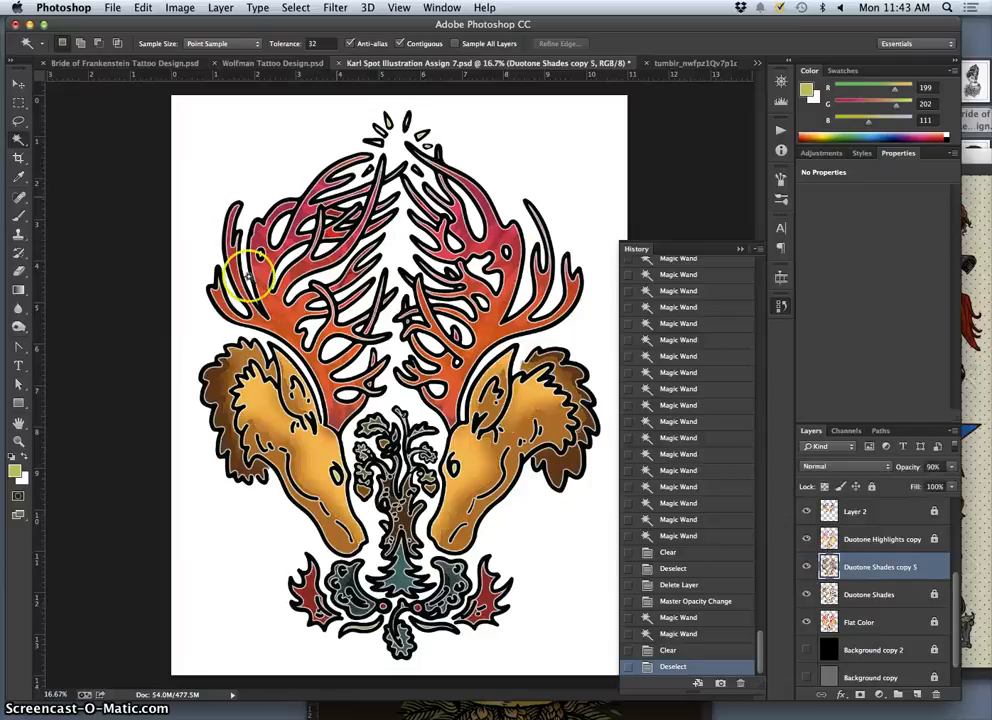
{"action": "left_click", "coordinate": [806, 569]}
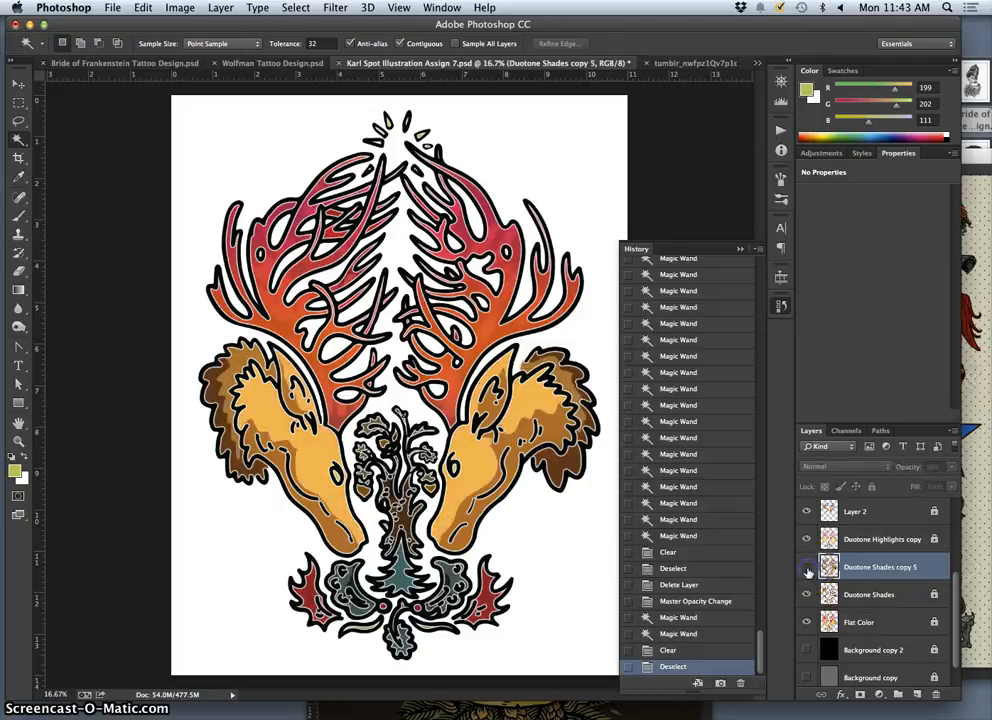
Step: Show and lock the Duotone Shades copy 5 layer, and unlock the Duotone Shades layer beneath it
{"action": "left_click", "coordinate": [806, 569]}
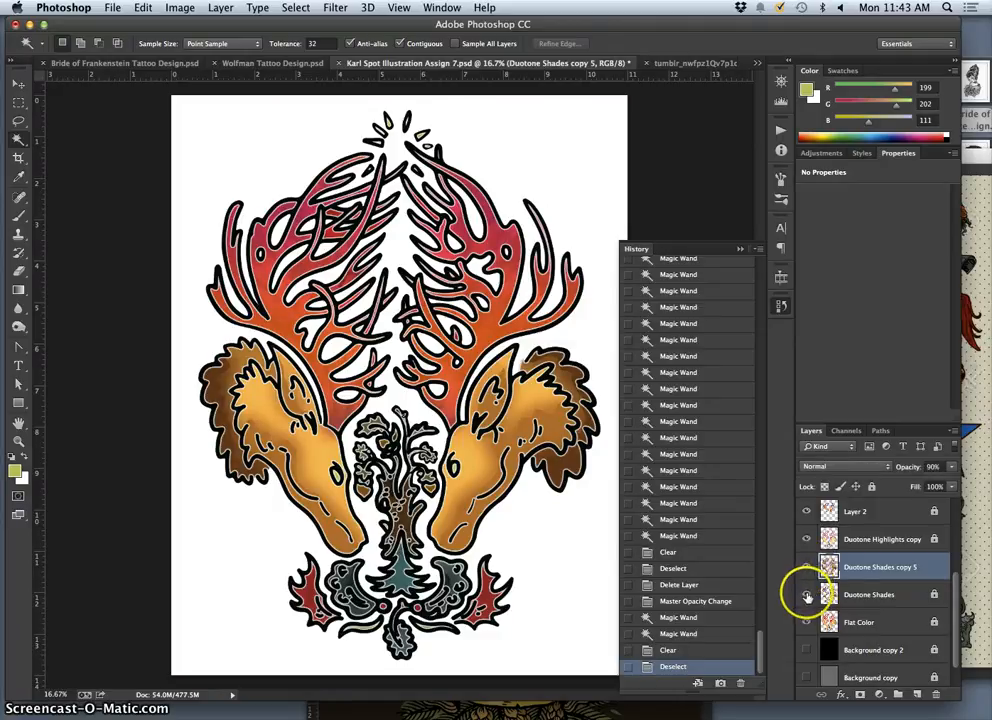
{"action": "left_click", "coordinate": [905, 594]}
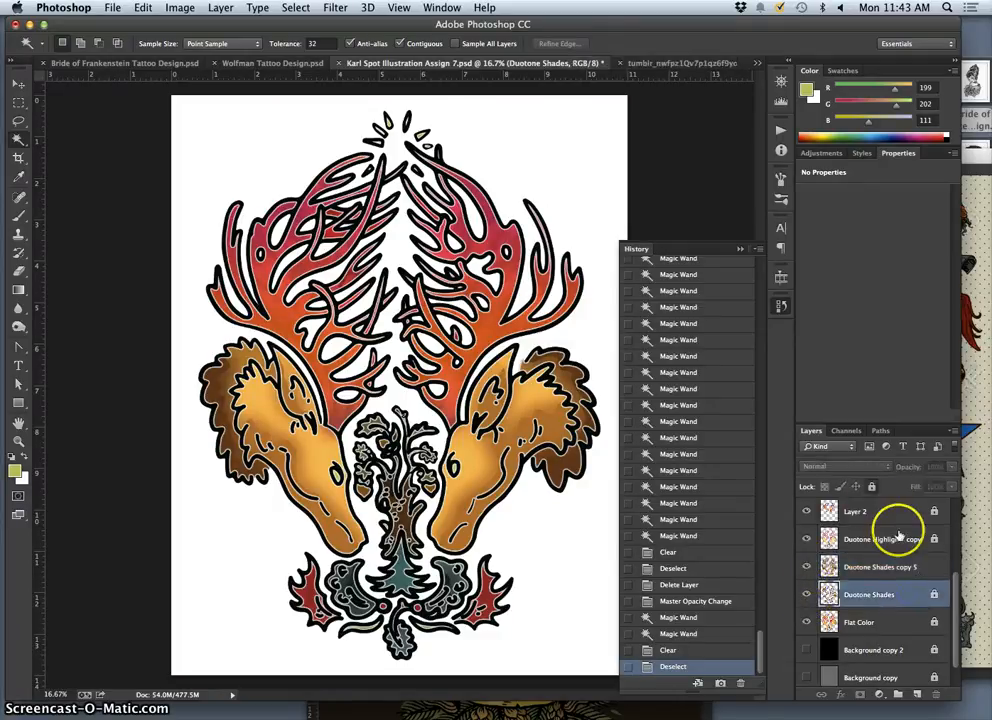
{"action": "left_click", "coordinate": [893, 567]}
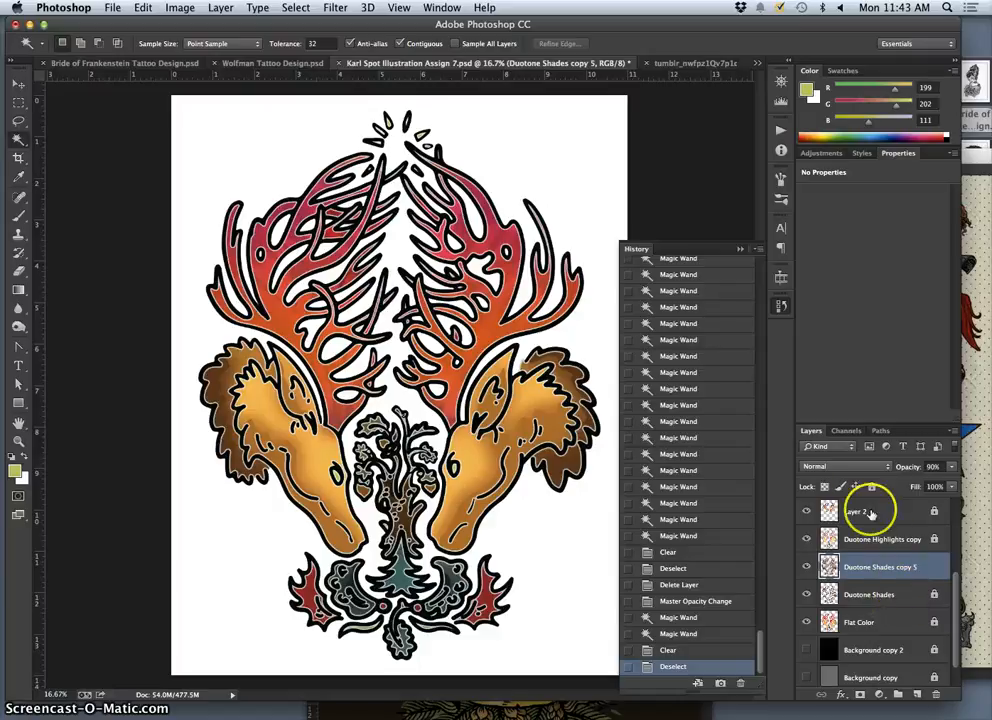
{"action": "left_click", "coordinate": [886, 594]}
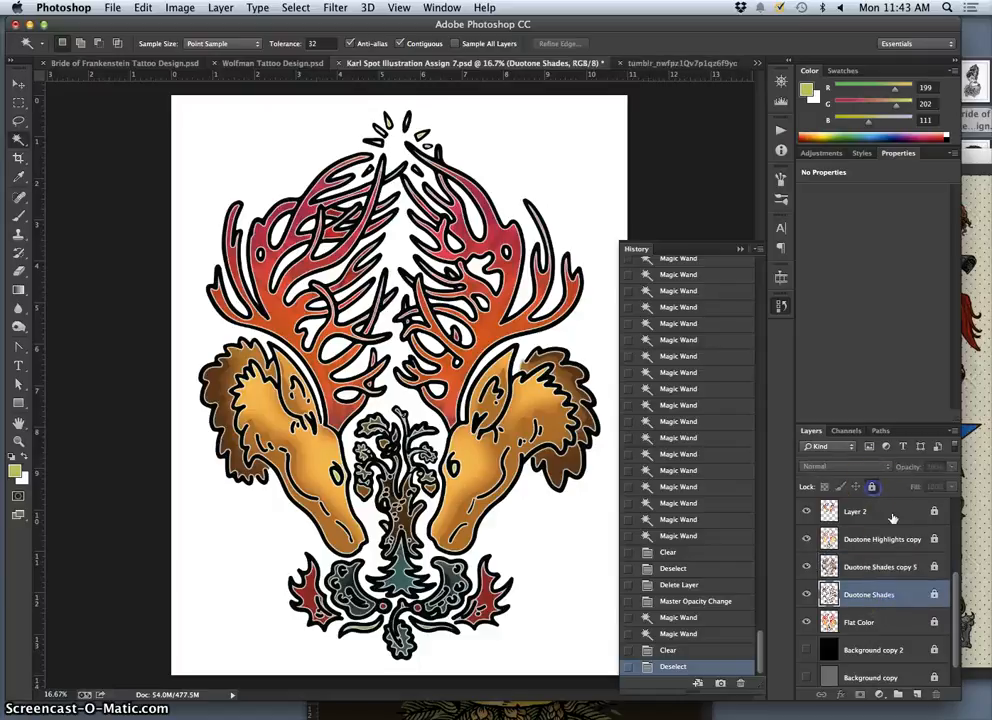
Step: Show the Karl Inked Spot Vector copy layer and select the large interior areas of both antlers on it with the Magic Wand
{"action": "left_click_drag", "start_coordinate": [952, 587], "coordinate": [960, 520]}
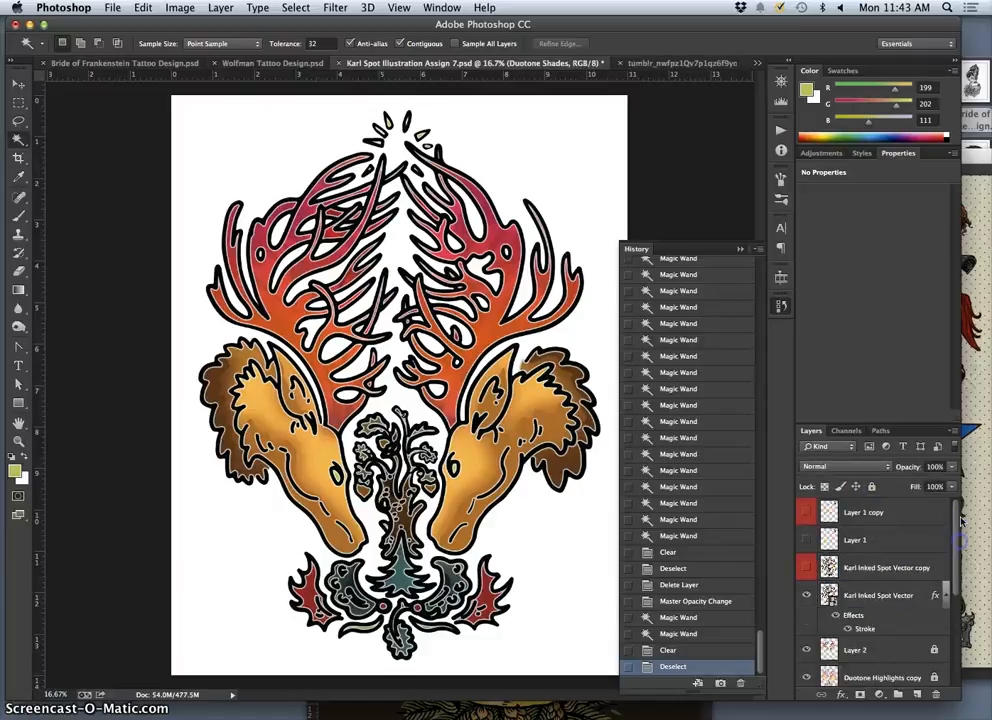
{"action": "left_click", "coordinate": [887, 573]}
{"action": "left_click", "coordinate": [806, 568]}
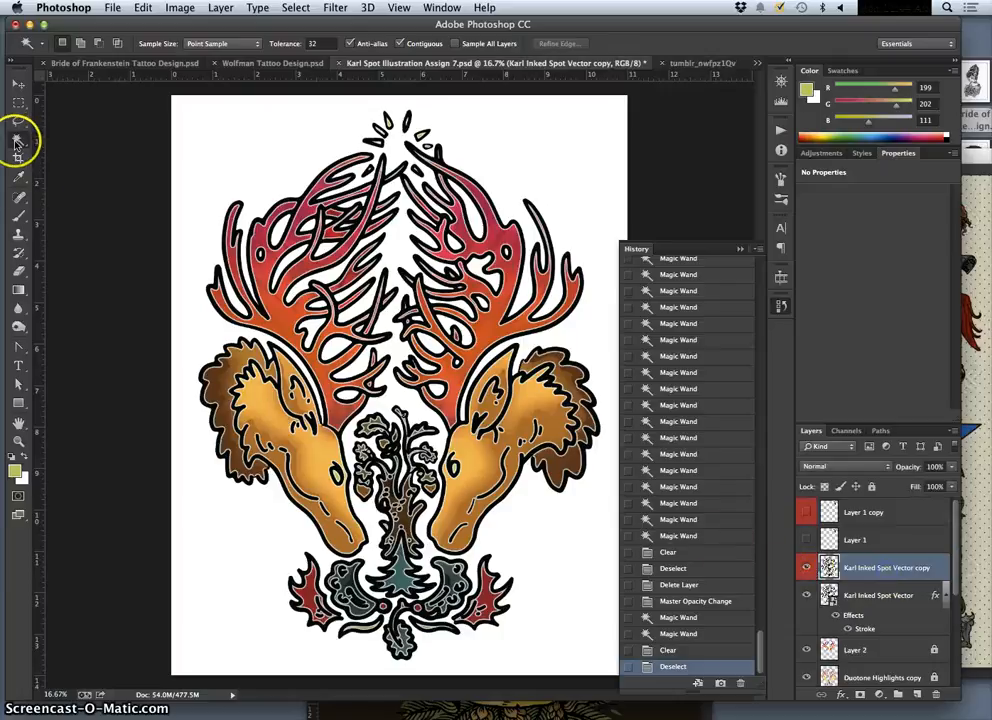
{"action": "left_click", "coordinate": [290, 318]}
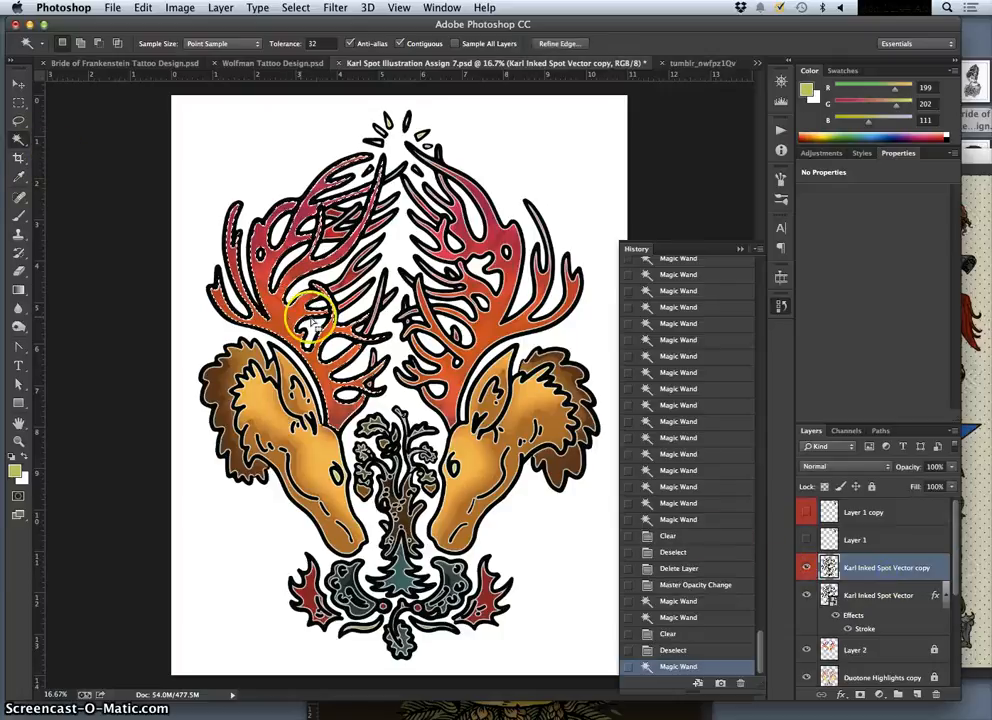
{"action": "left_click", "coordinate": [500, 297], "text": "shift"}
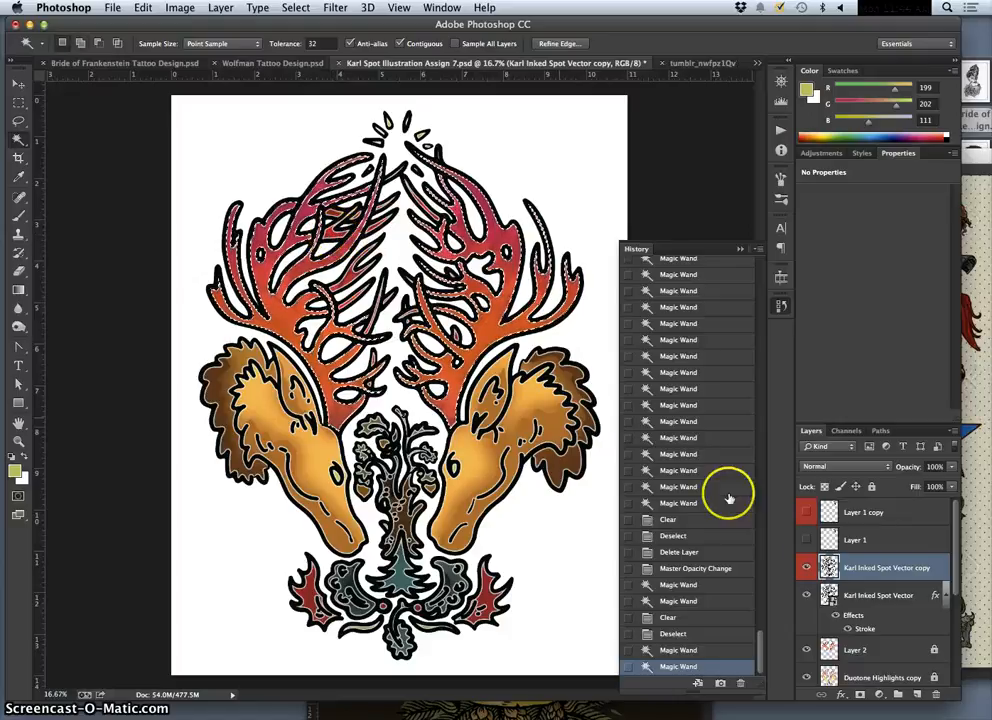
Step: Make the Duotone Shades layer active with the antler selection kept, leaving its layer style settings as they are
{"action": "left_click_drag", "start_coordinate": [954, 580], "coordinate": [955, 634]}
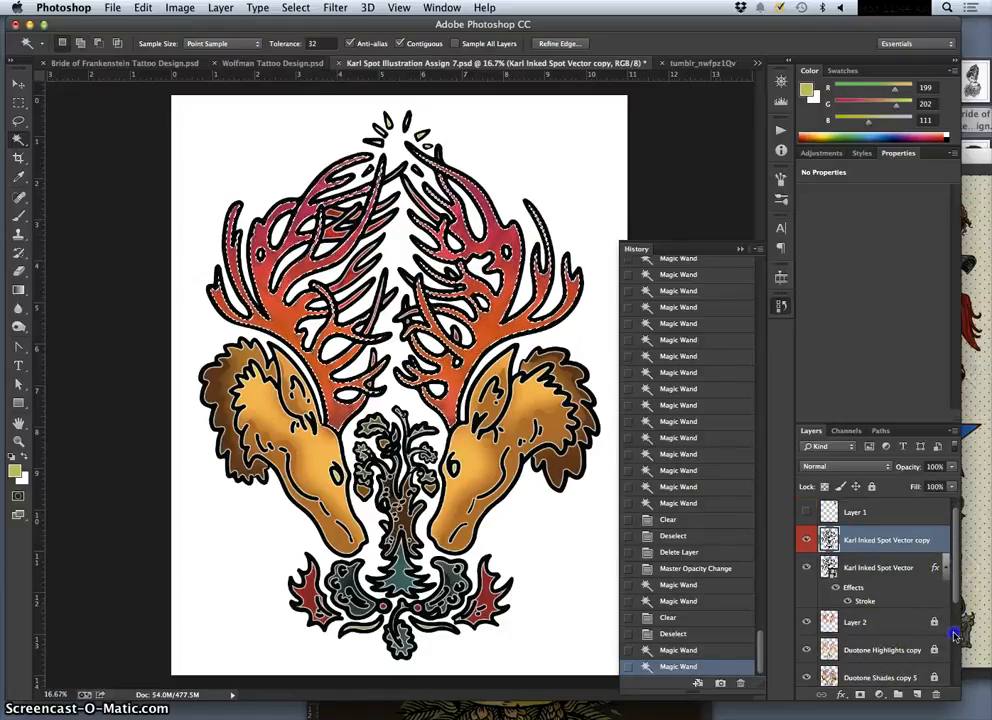
{"action": "scroll", "coordinate": [950, 670], "scroll_direction": "down", "scroll_amount": 3}
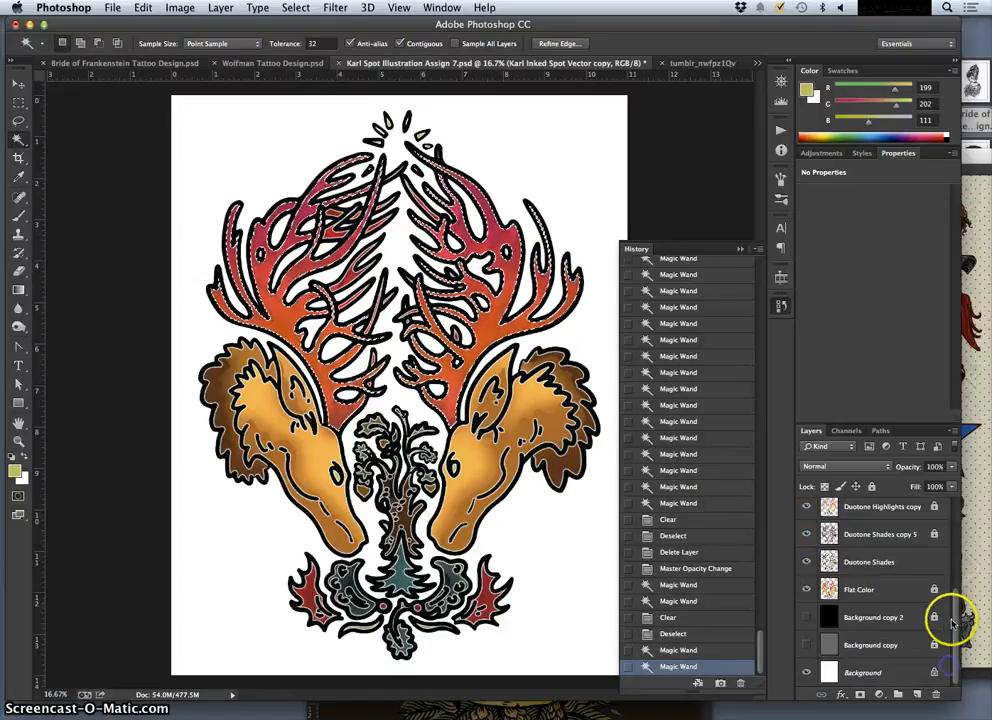
{"action": "double_click", "coordinate": [899, 567]}
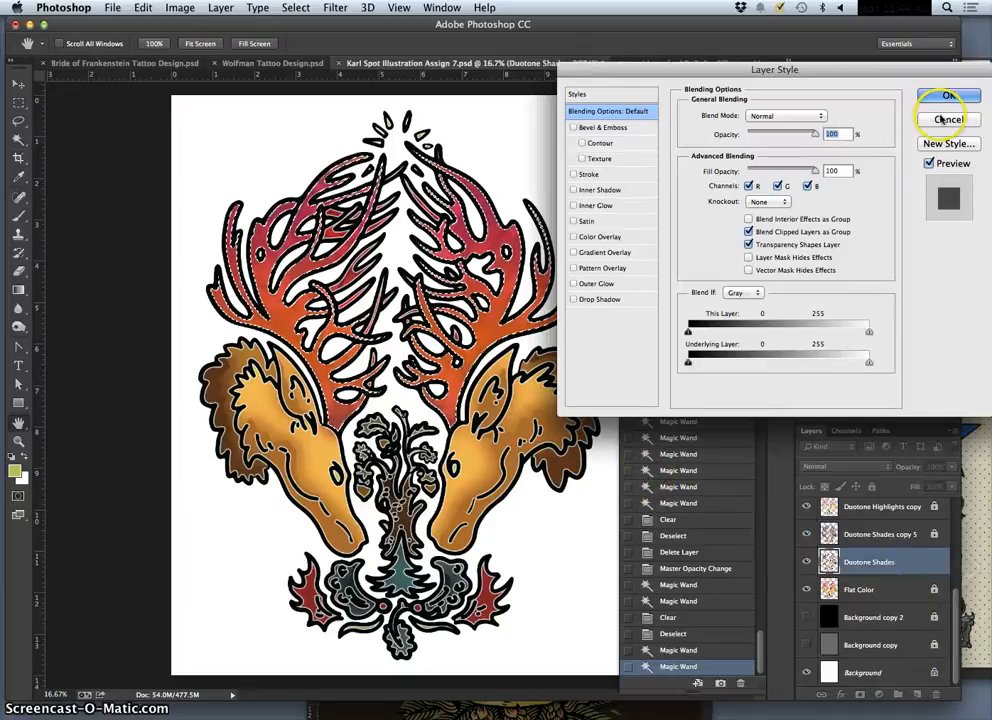
{"action": "left_click", "coordinate": [945, 119]}
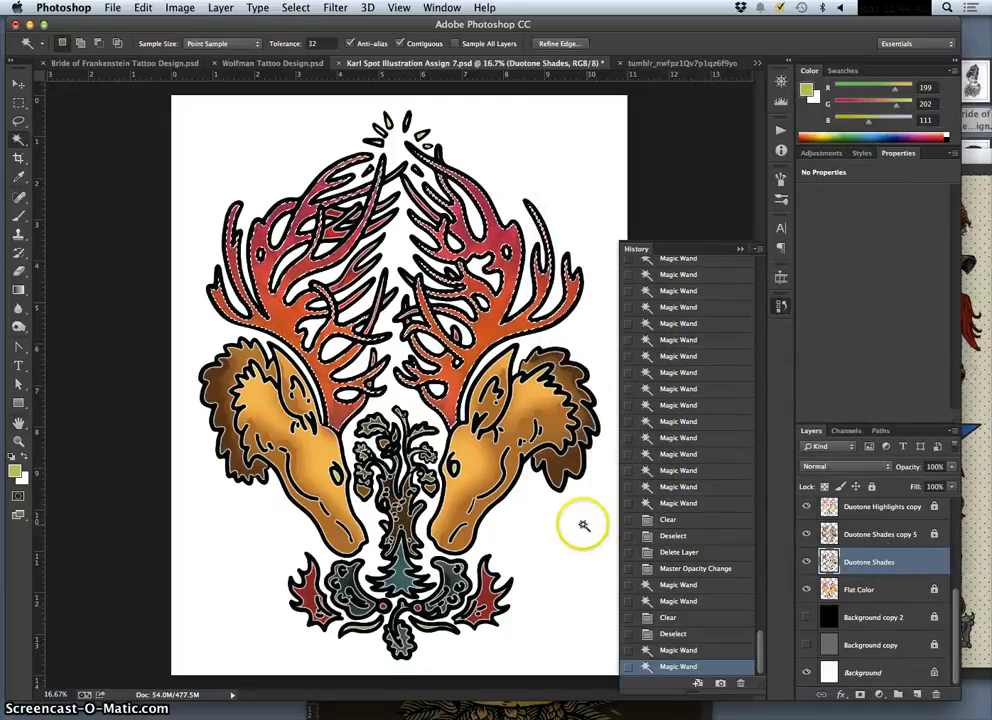
Step: Try to clear the selected antler areas from the Duotone Shades layer, and undo it
{"action": "key", "text": "BackSpace"}
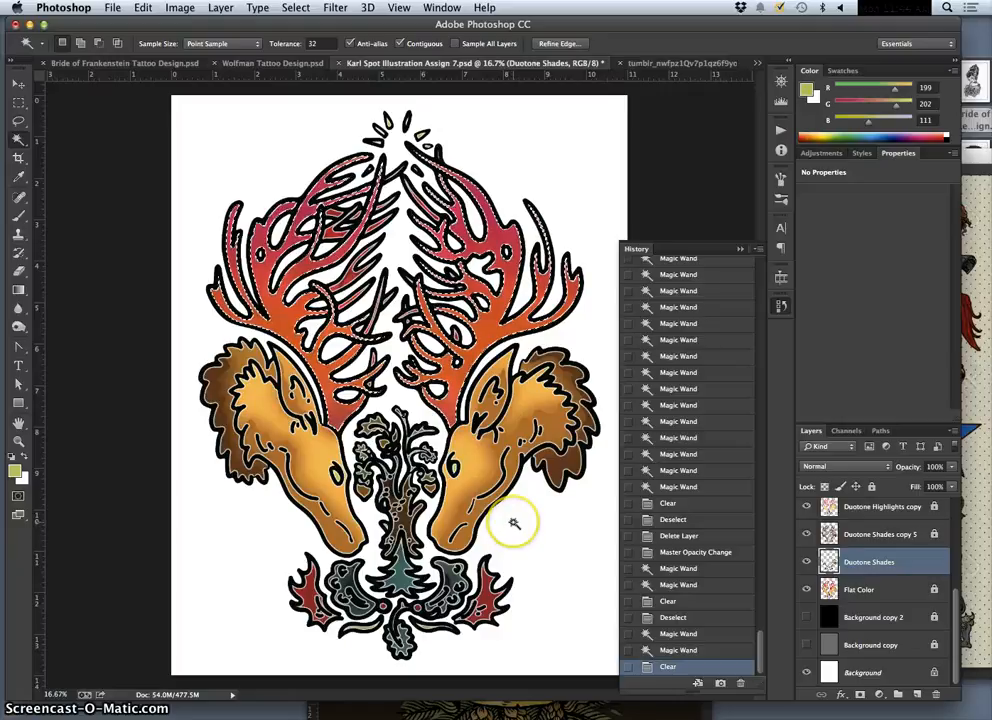
{"action": "left_click", "coordinate": [431, 301]}
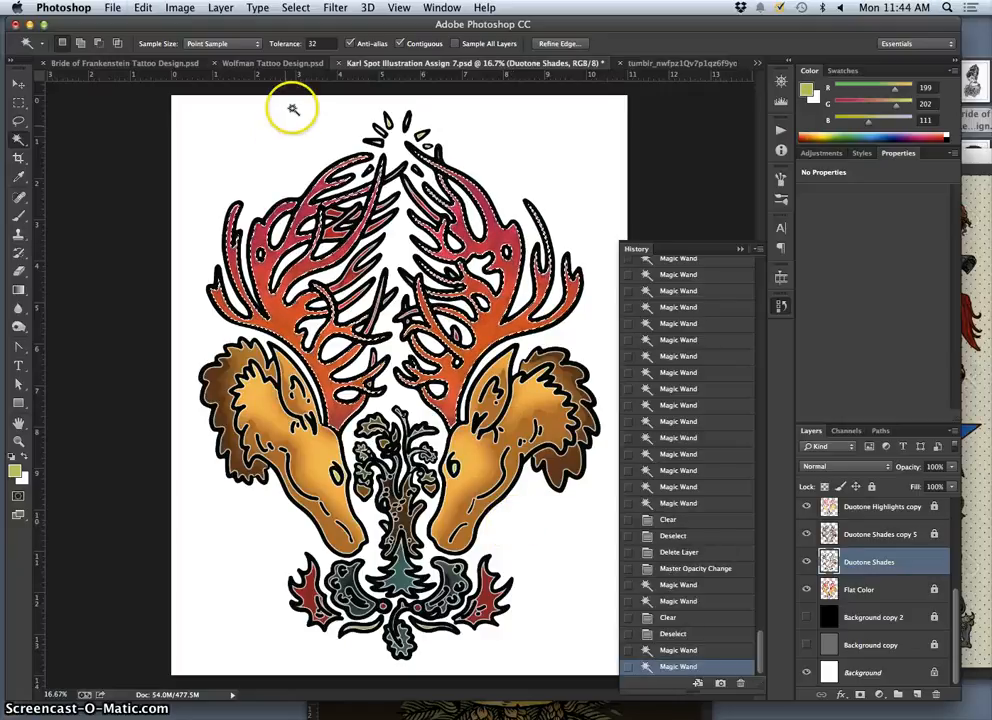
Step: Soften the hard-edged shading in the selected antlers with a 504 px Eraser at 56% hardness and 60% opacity, keeping the selection active
{"action": "left_click", "coordinate": [18, 271]}
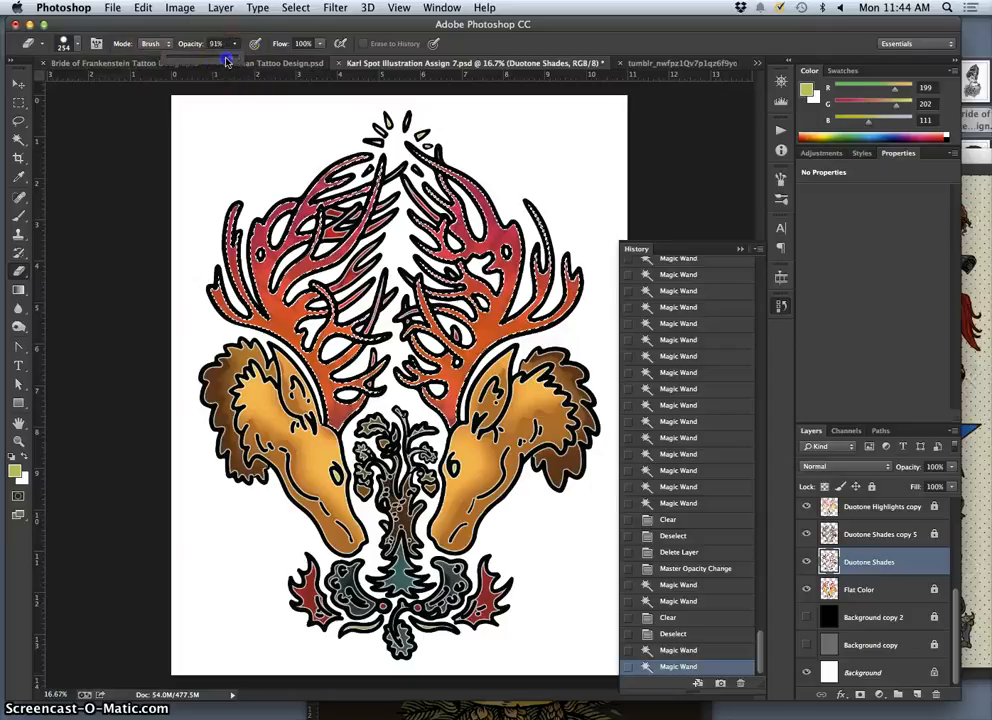
{"action": "left_click", "coordinate": [79, 43]}
{"action": "left_click", "coordinate": [130, 121]}
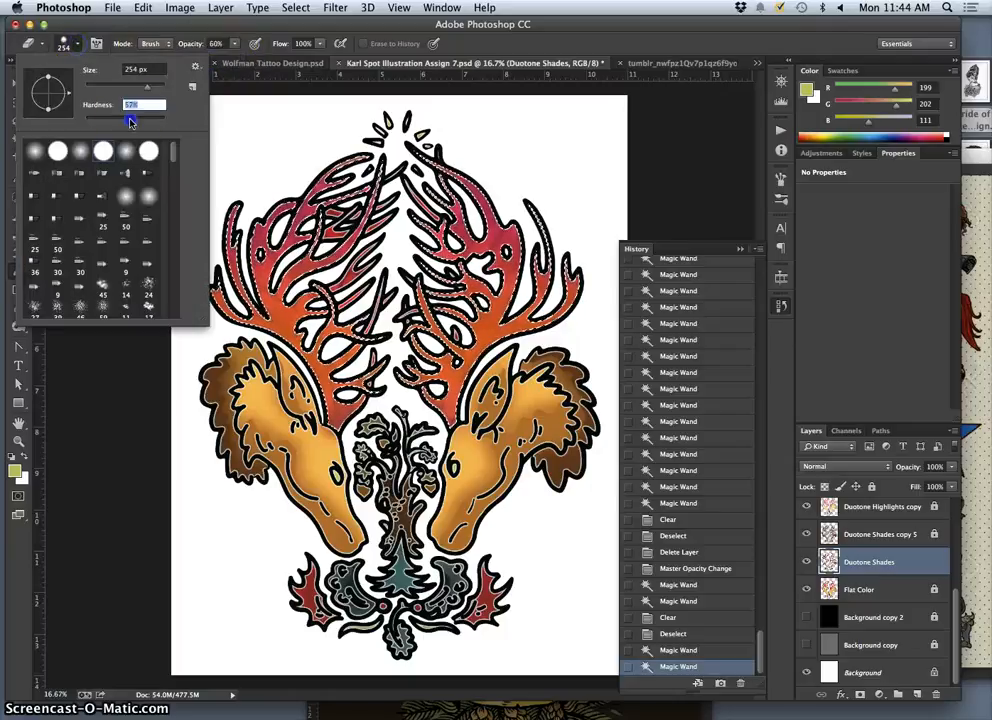
{"action": "left_click", "coordinate": [157, 87]}
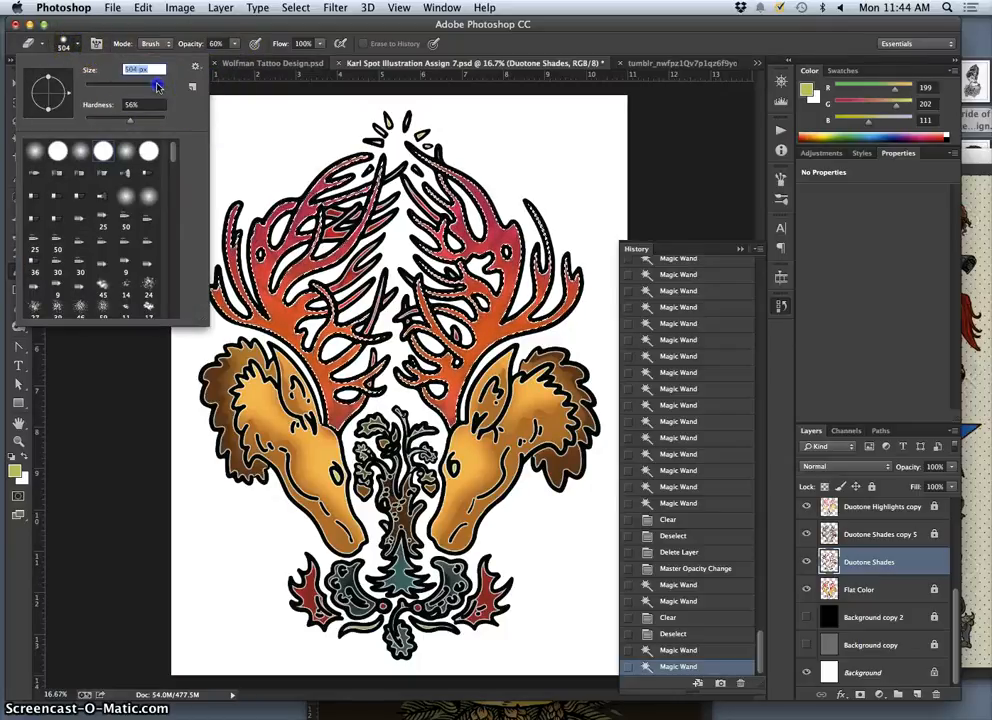
{"action": "left_click", "coordinate": [378, 180]}
{"action": "mouse_move", "coordinate": [246, 239]}
{"action": "left_mouse_down"}
{"action": "mouse_move", "coordinate": [238, 300]}
{"action": "mouse_move", "coordinate": [322, 302]}
{"action": "mouse_move", "coordinate": [343, 411]}
{"action": "mouse_move", "coordinate": [457, 363]}
{"action": "mouse_move", "coordinate": [447, 355]}
{"action": "mouse_move", "coordinate": [484, 313]}
{"action": "mouse_move", "coordinate": [463, 294]}
{"action": "mouse_move", "coordinate": [485, 261]}
{"action": "mouse_move", "coordinate": [470, 270]}
{"action": "mouse_move", "coordinate": [497, 287]}
{"action": "mouse_move", "coordinate": [505, 233]}
{"action": "mouse_move", "coordinate": [547, 296]}
{"action": "mouse_move", "coordinate": [558, 288]}
{"action": "mouse_move", "coordinate": [563, 297]}
{"action": "mouse_move", "coordinate": [455, 322]}
{"action": "left_mouse_up"}
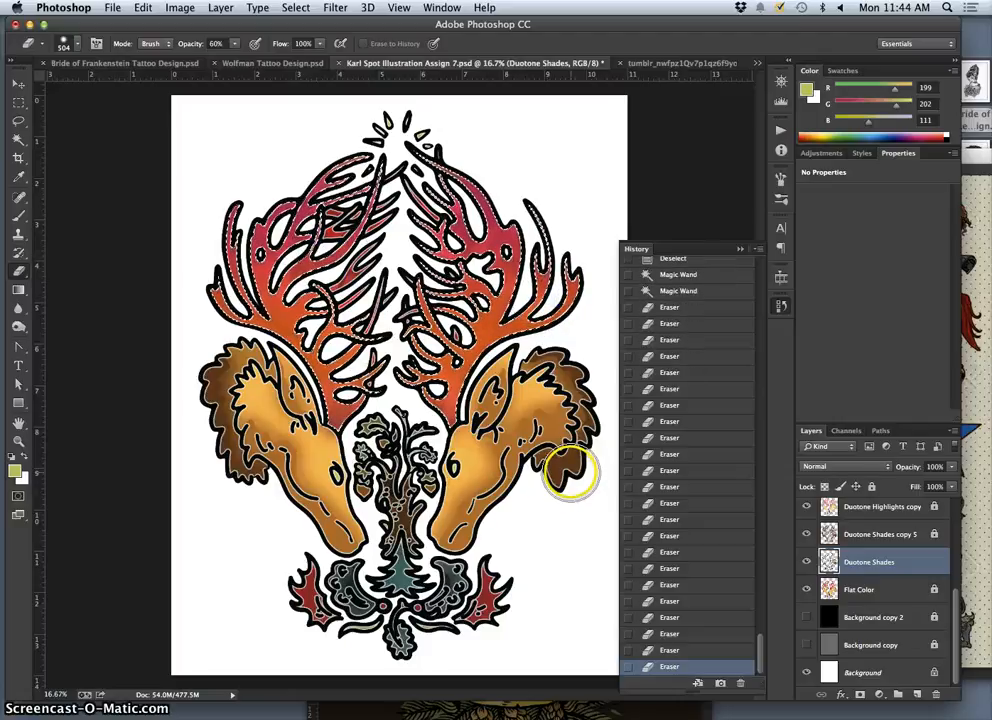
{"action": "key", "text": "super+d"}
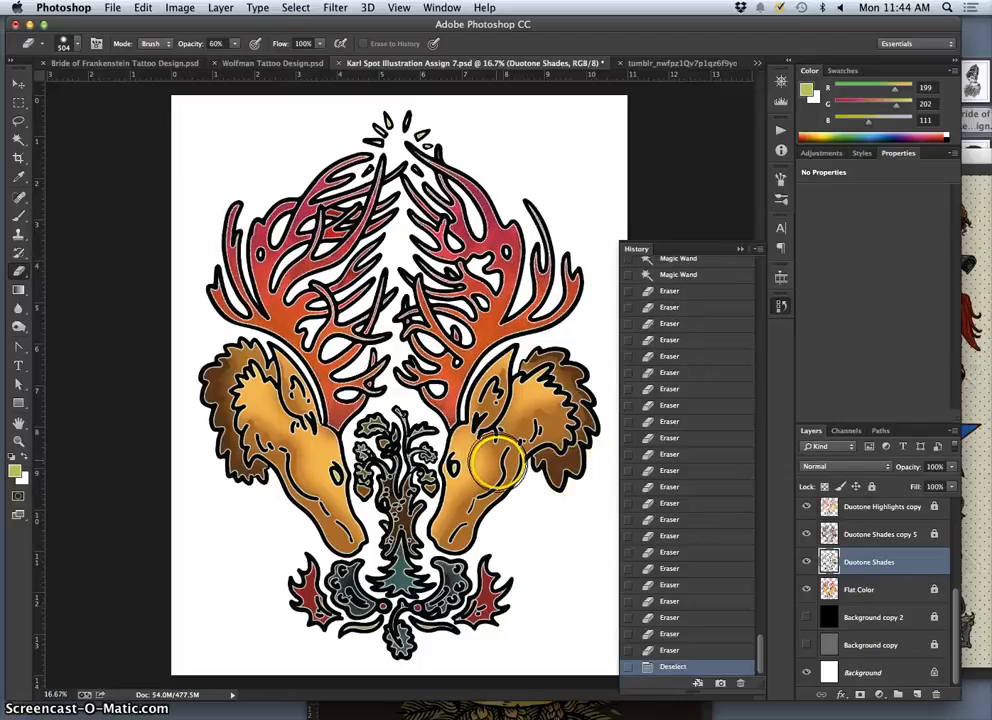
{"action": "key", "text": "super+z"}
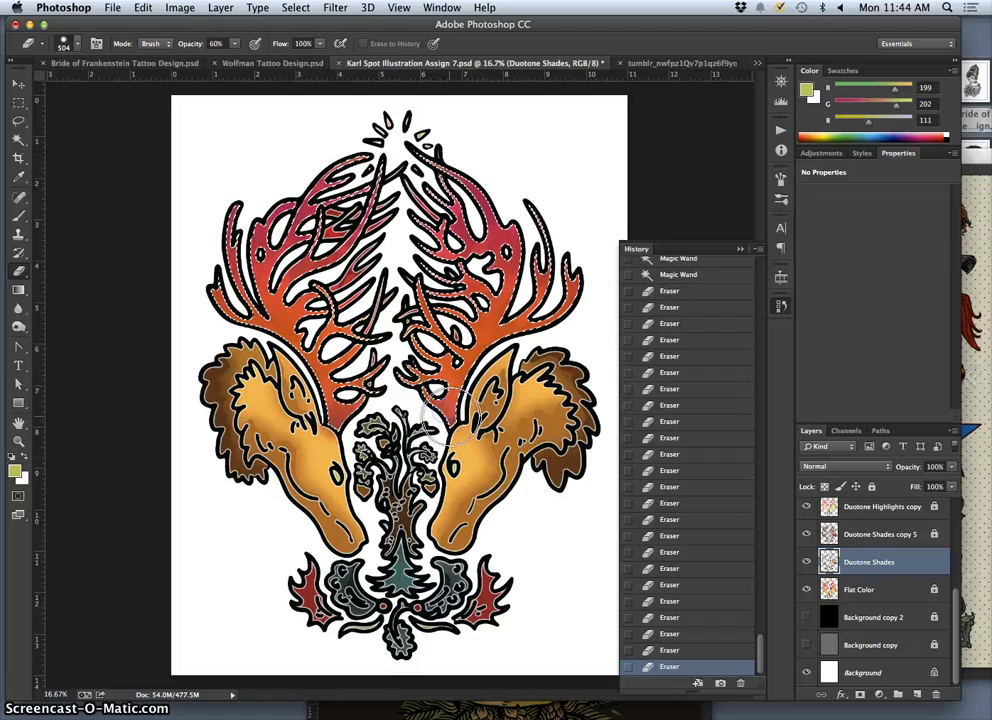
Step: Erase the leftover hard shade edges around the base and lower branches of the right antler on the Duotone Shades layer
{"action": "key", "text": "super+equal"}
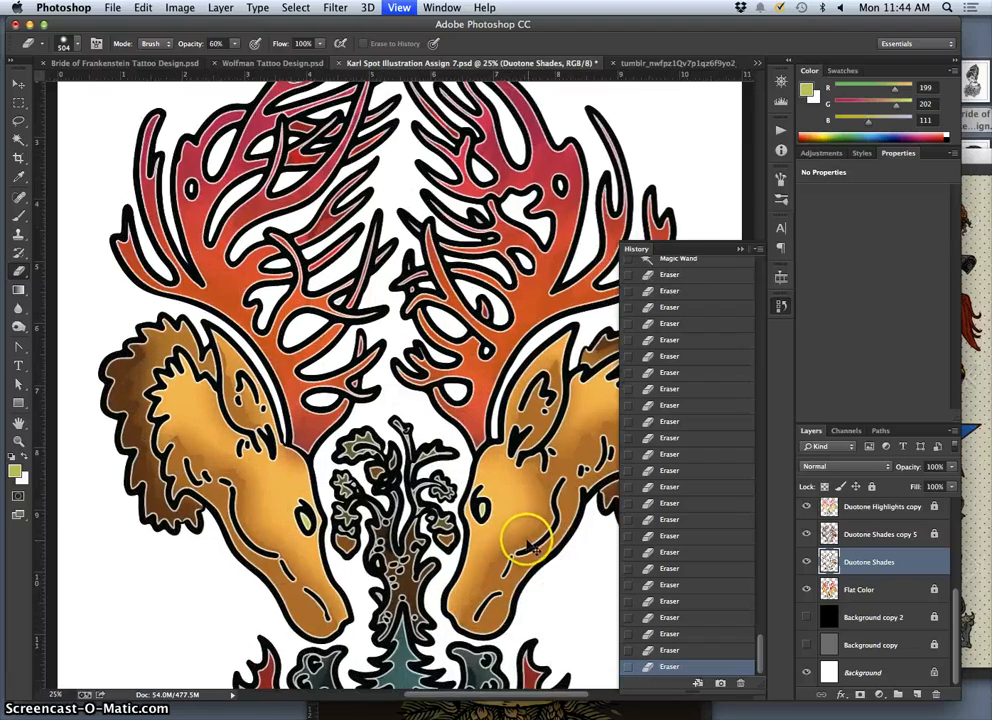
{"action": "key", "text": "super+equal"}
{"action": "key", "text": "super+equal"}
{"action": "key", "text": "super+equal"}
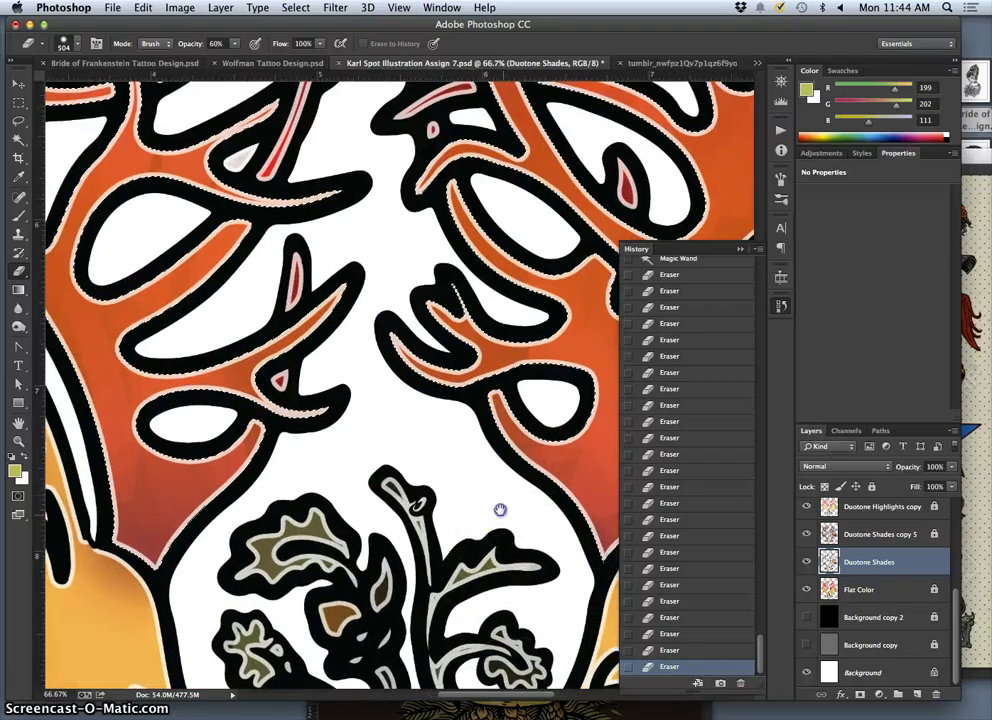
{"action": "left_click_drag", "start_coordinate": [500, 510], "coordinate": [436, 476]}
{"action": "mouse_move", "coordinate": [430, 258]}
{"action": "left_mouse_down"}
{"action": "mouse_move", "coordinate": [383, 265]}
{"action": "mouse_move", "coordinate": [518, 184]}
{"action": "mouse_move", "coordinate": [492, 204]}
{"action": "left_mouse_up"}
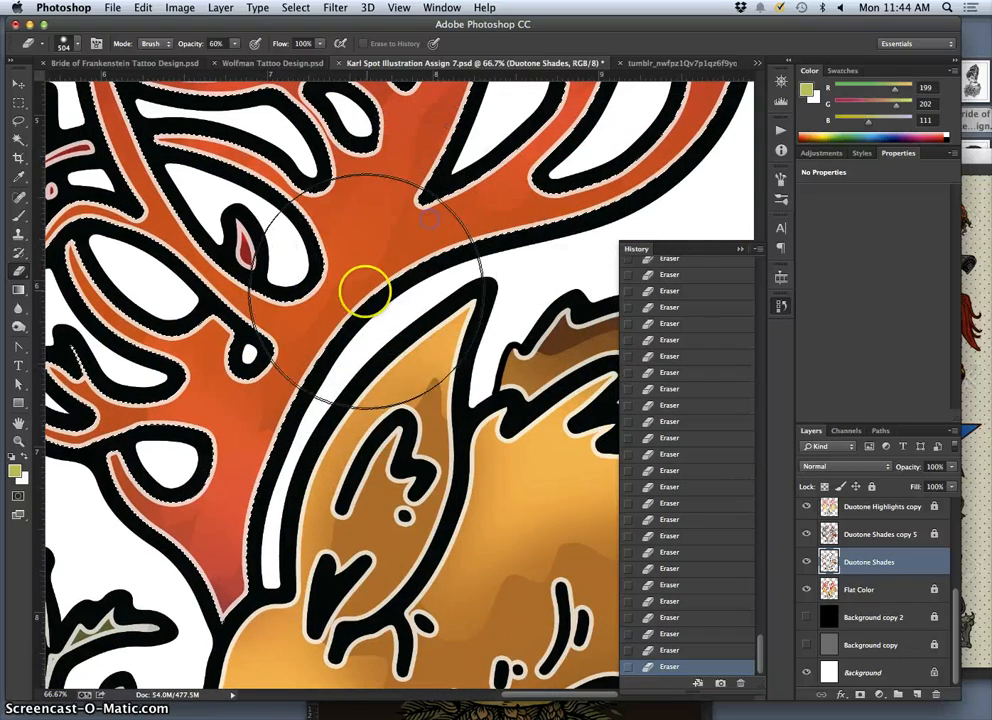
{"action": "left_click_drag", "start_coordinate": [359, 401], "coordinate": [392, 455]}
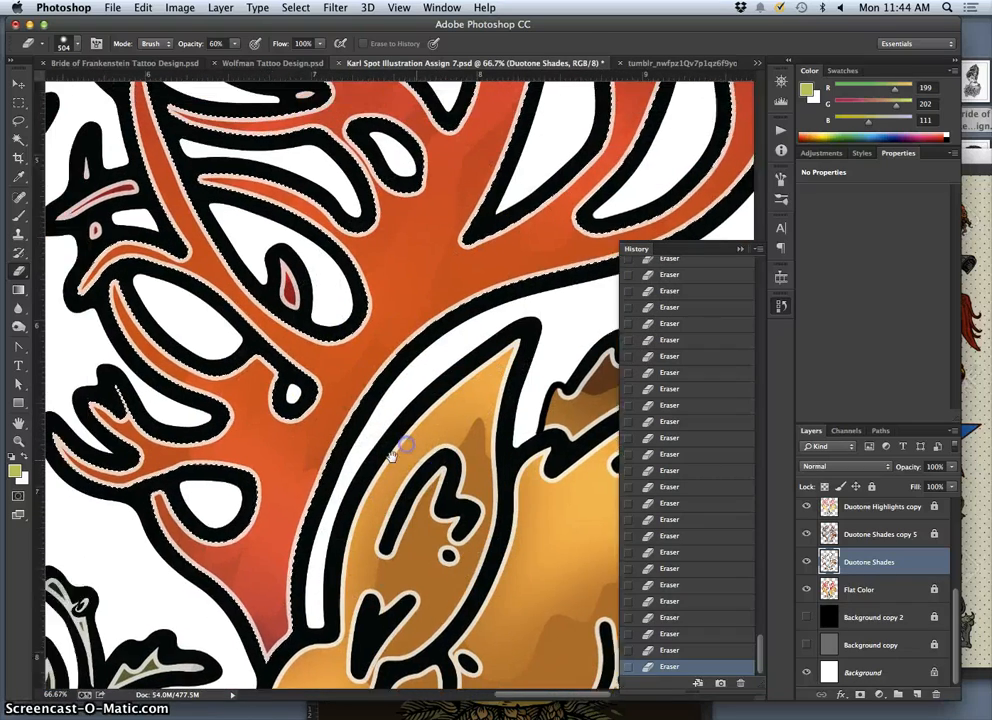
Step: Erase the leftover hard shade edges in the upper and inner branches of the right antler
{"action": "scroll", "coordinate": [392, 455], "scroll_direction": "up", "scroll_amount": 10}
{"action": "scroll", "coordinate": [392, 455], "scroll_direction": "left", "scroll_amount": 8}
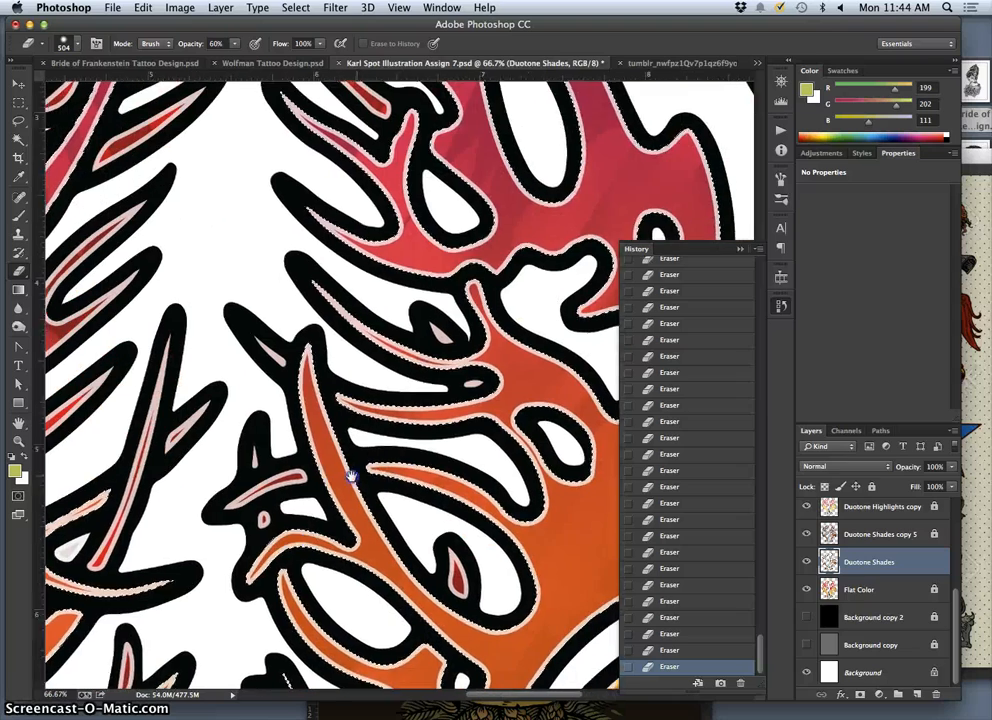
{"action": "scroll", "coordinate": [351, 476], "scroll_direction": "up", "scroll_amount": 2}
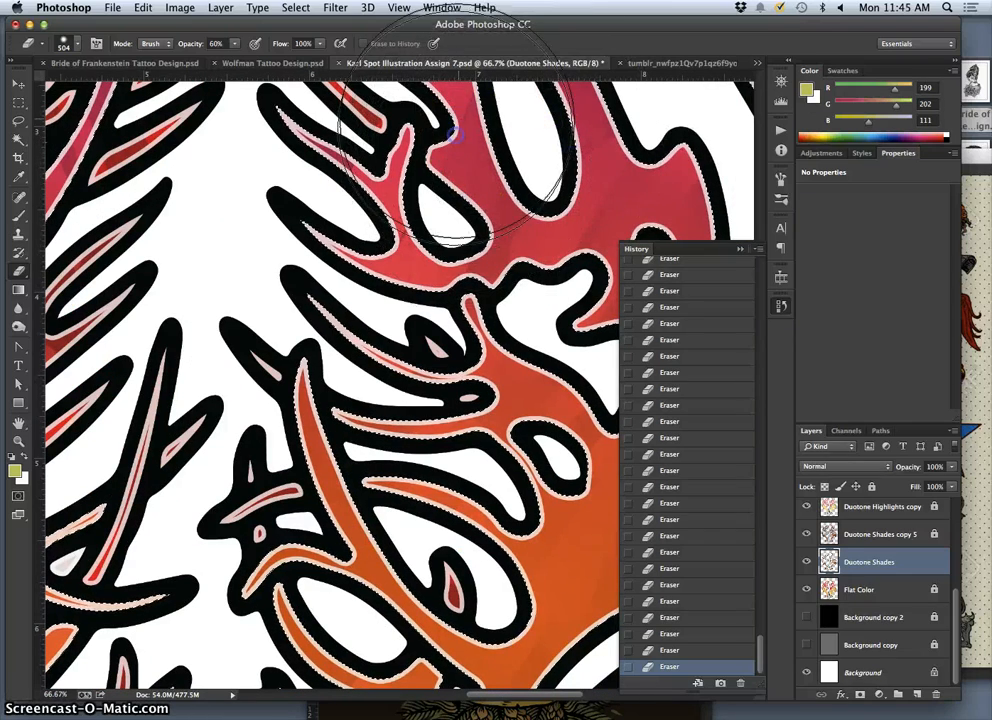
{"action": "scroll", "coordinate": [387, 221], "scroll_direction": "up", "scroll_amount": 8}
{"action": "scroll", "coordinate": [387, 221], "scroll_direction": "left", "scroll_amount": 5}
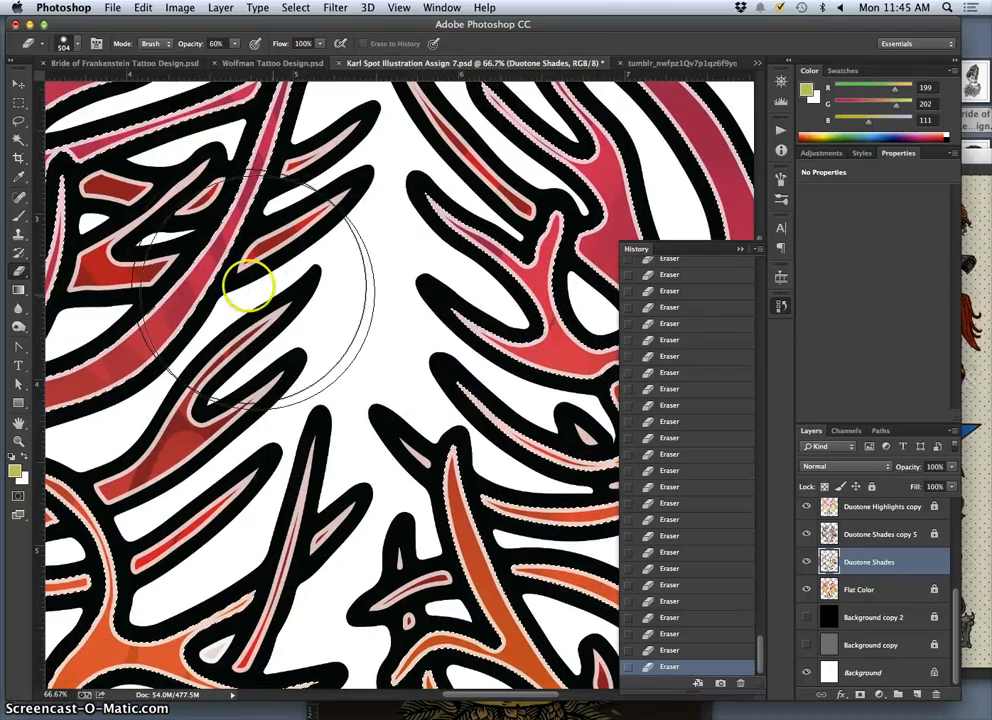
Step: Erase the leftover hard shade edges across the left antler's upper branches on the Duotone Shades layer
{"action": "left_click_drag", "start_coordinate": [210, 321], "coordinate": [370, 380]}
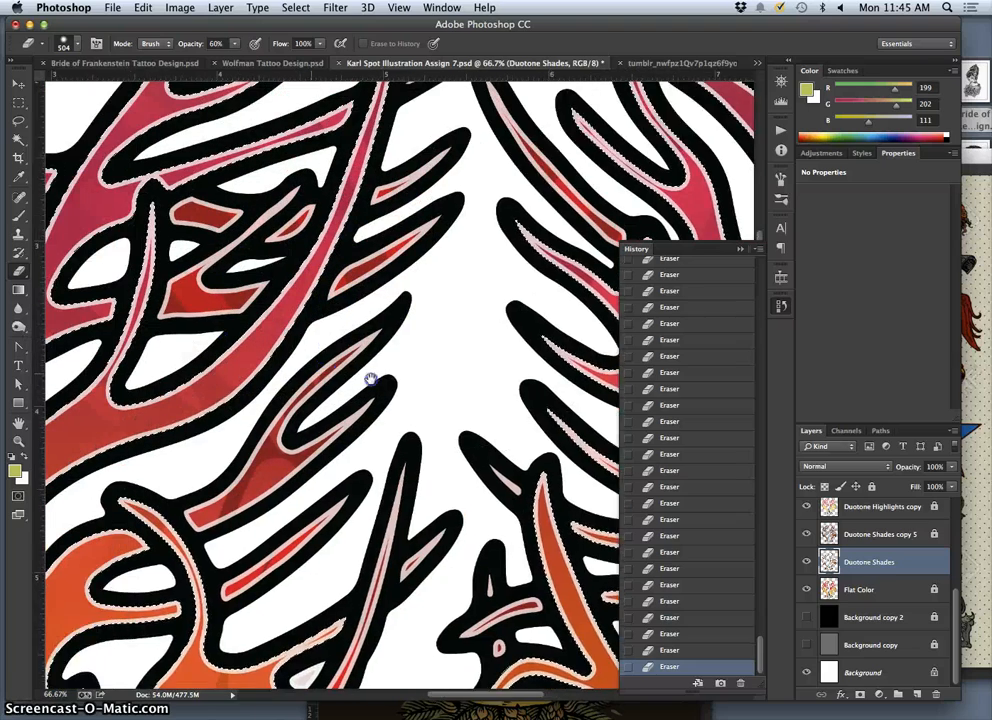
{"action": "left_click_drag", "start_coordinate": [282, 339], "coordinate": [321, 350]}
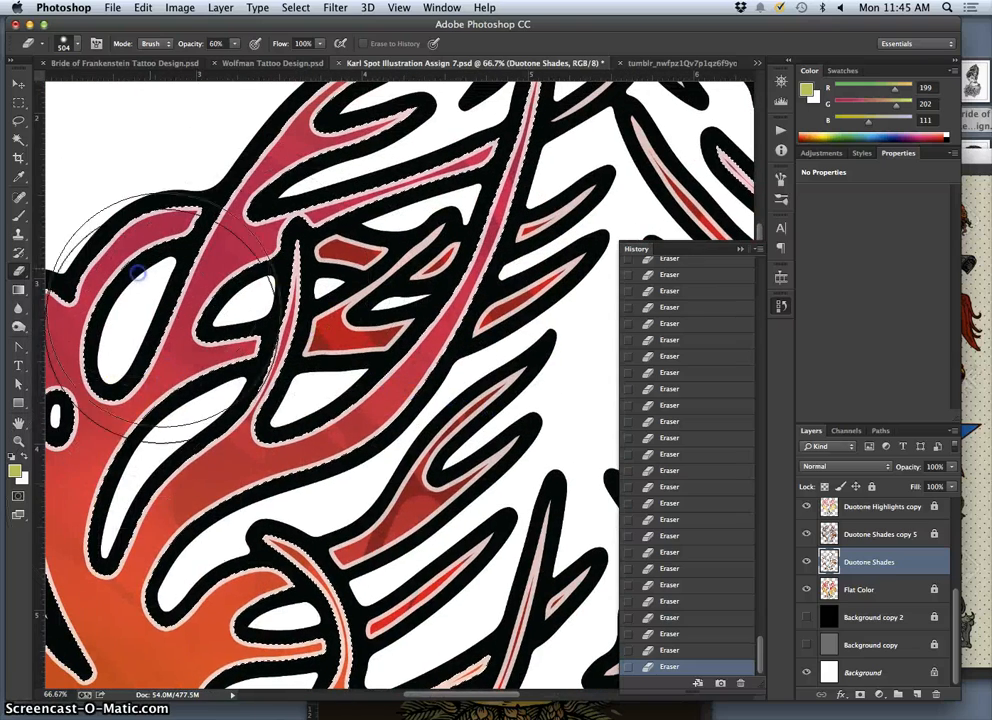
{"action": "mouse_move", "coordinate": [160, 560]}
{"action": "left_mouse_down"}
{"action": "mouse_move", "coordinate": [215, 488]}
{"action": "mouse_move", "coordinate": [428, 370]}
{"action": "left_mouse_up"}
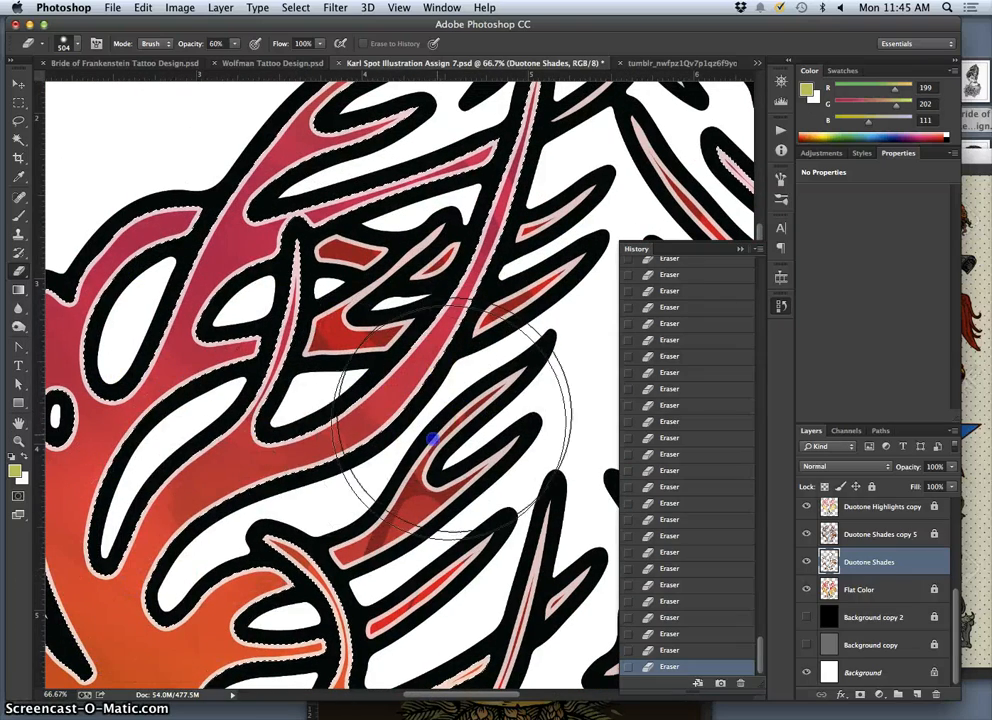
{"action": "key", "text": "super+minus"}
{"action": "key", "text": "super+minus"}
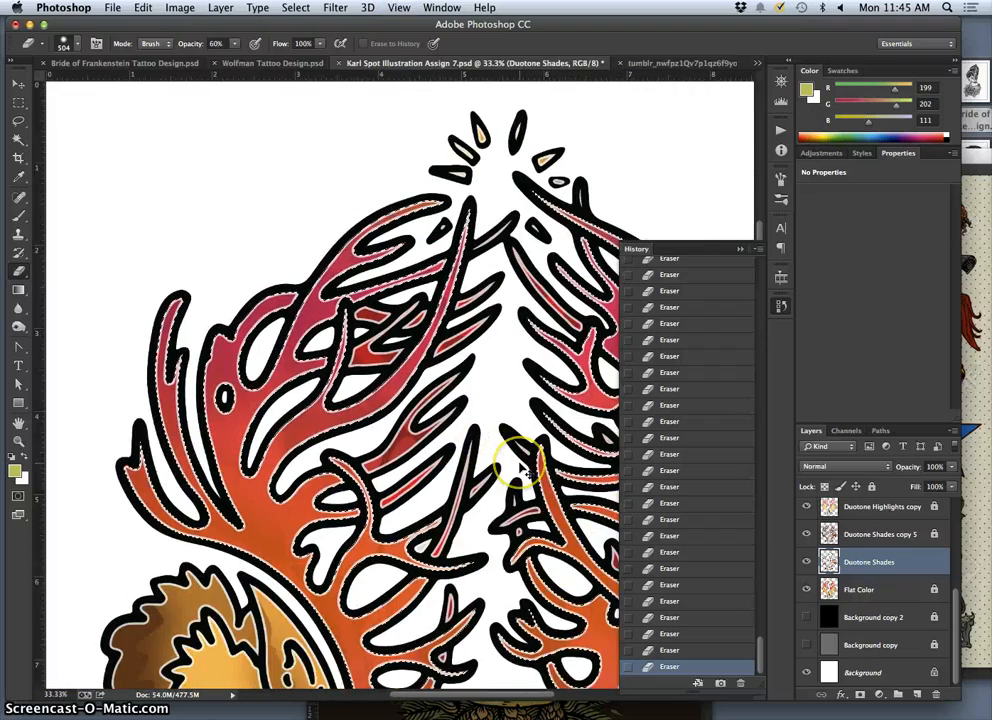
{"action": "key", "text": "super+minus"}
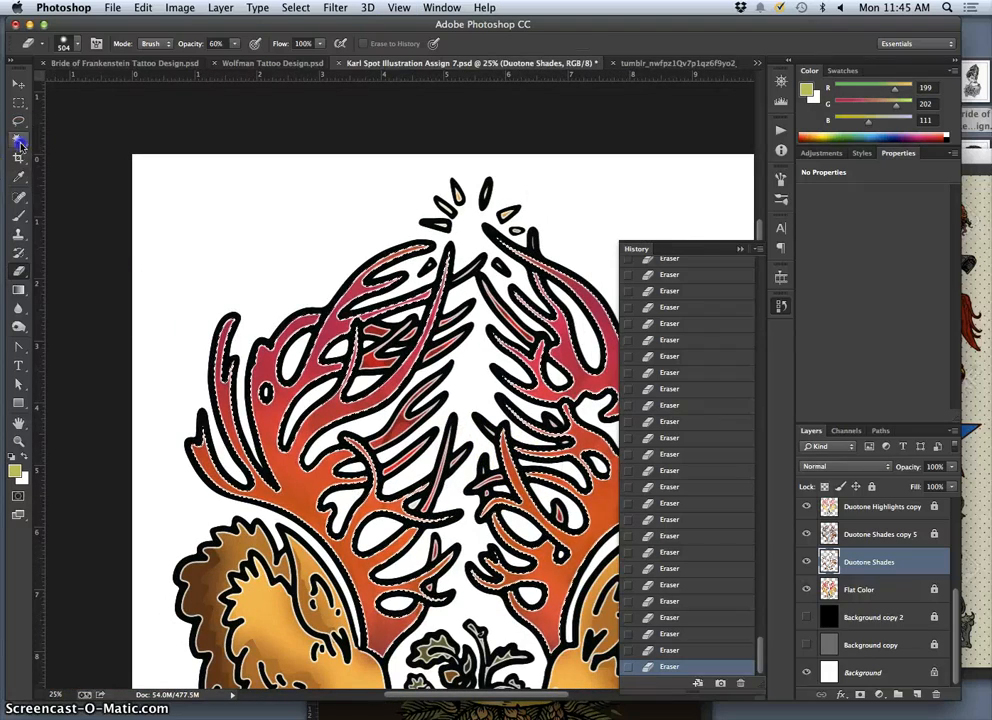
{"action": "left_click", "coordinate": [19, 143]}
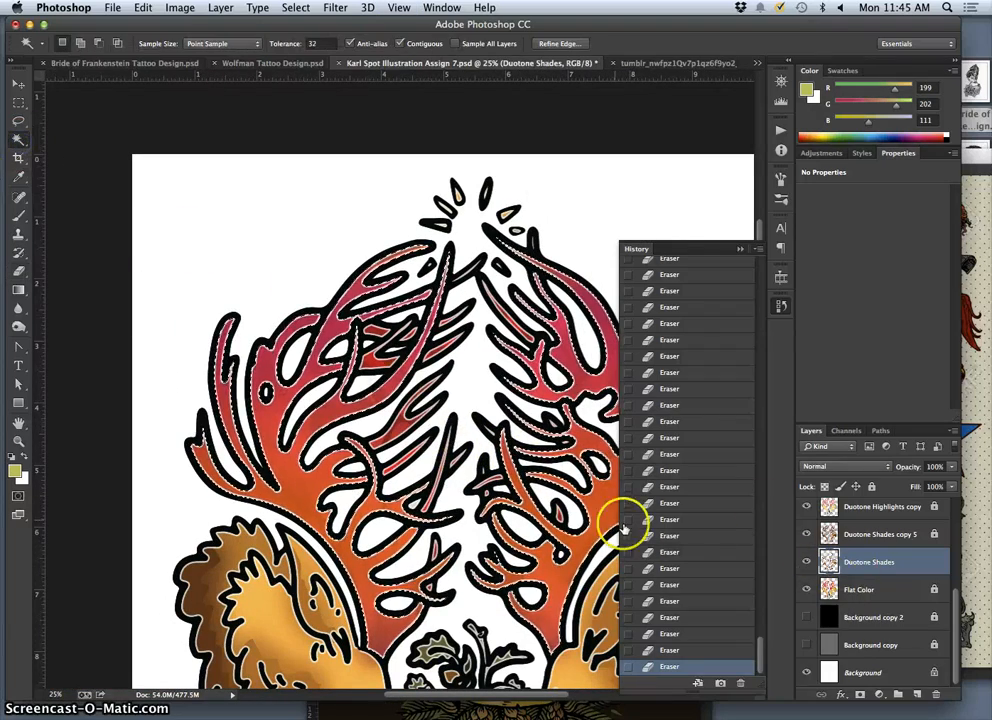
{"action": "left_click", "coordinate": [424, 458]}
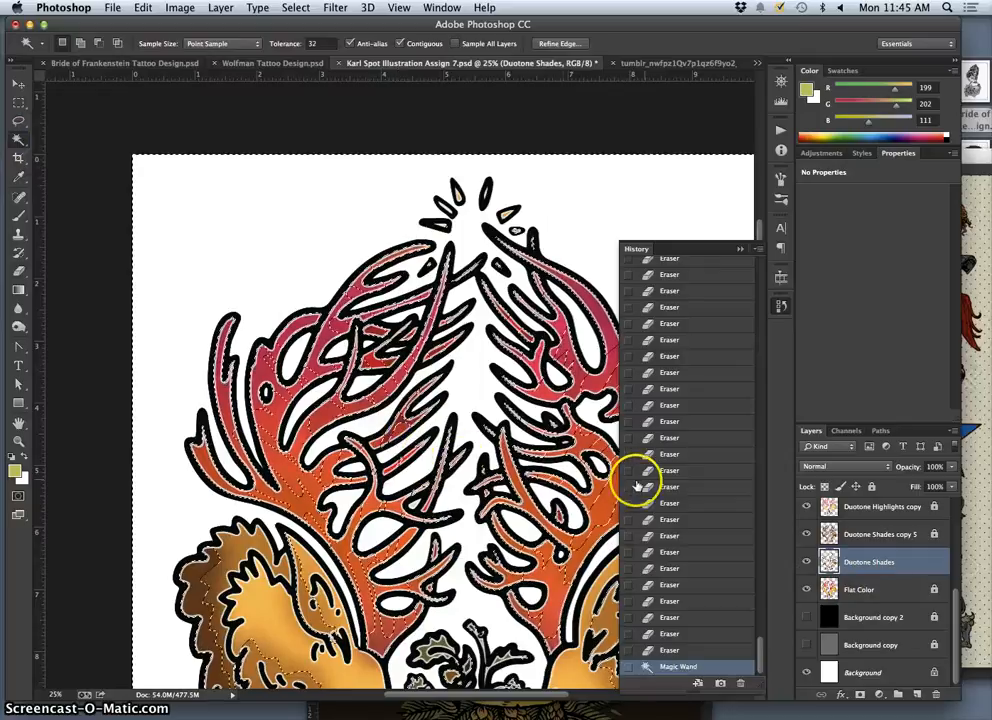
{"action": "key", "text": "super+d"}
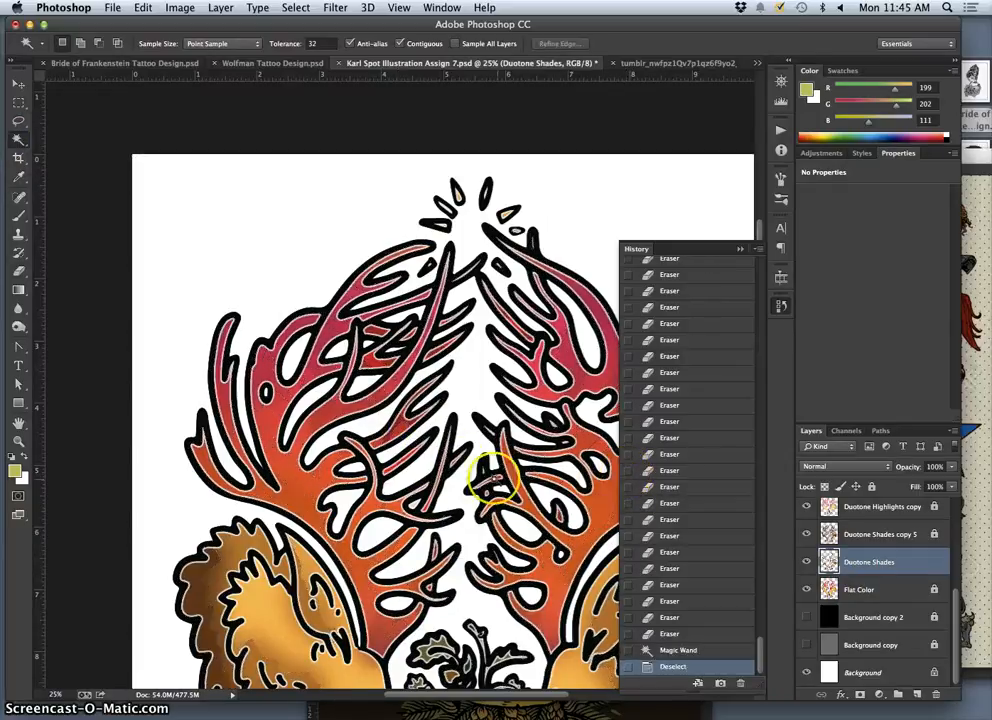
Step: Select the left antler's inner branch areas from the Flat Color layer, erase their hard shade edges on Duotone Shades, and deselect
{"action": "left_click", "coordinate": [840, 589]}
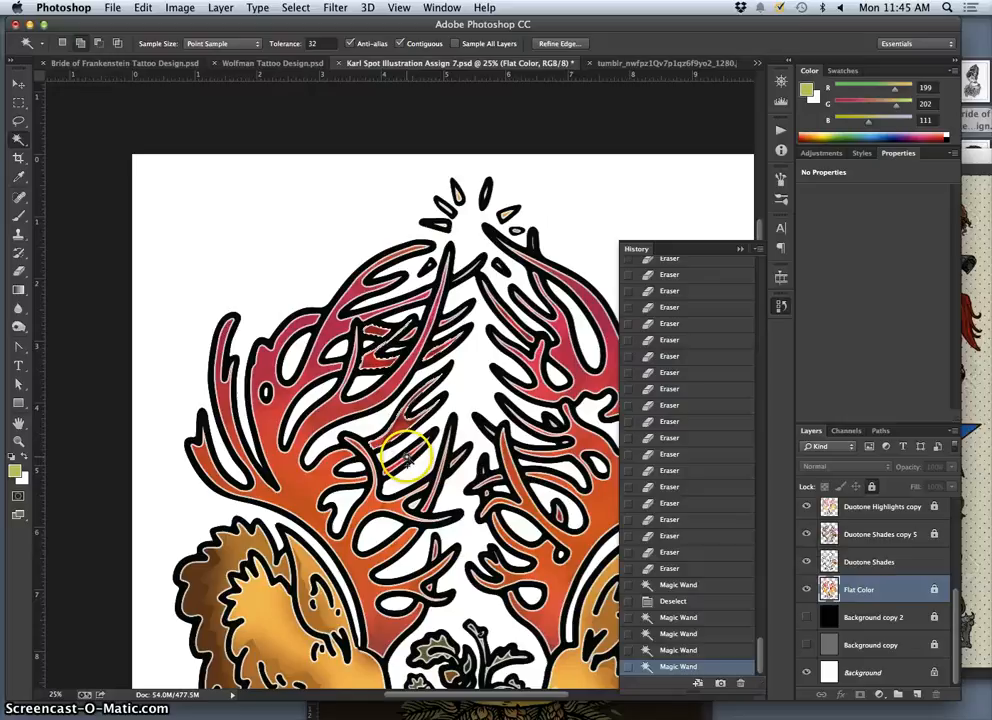
{"action": "left_click", "coordinate": [858, 562]}
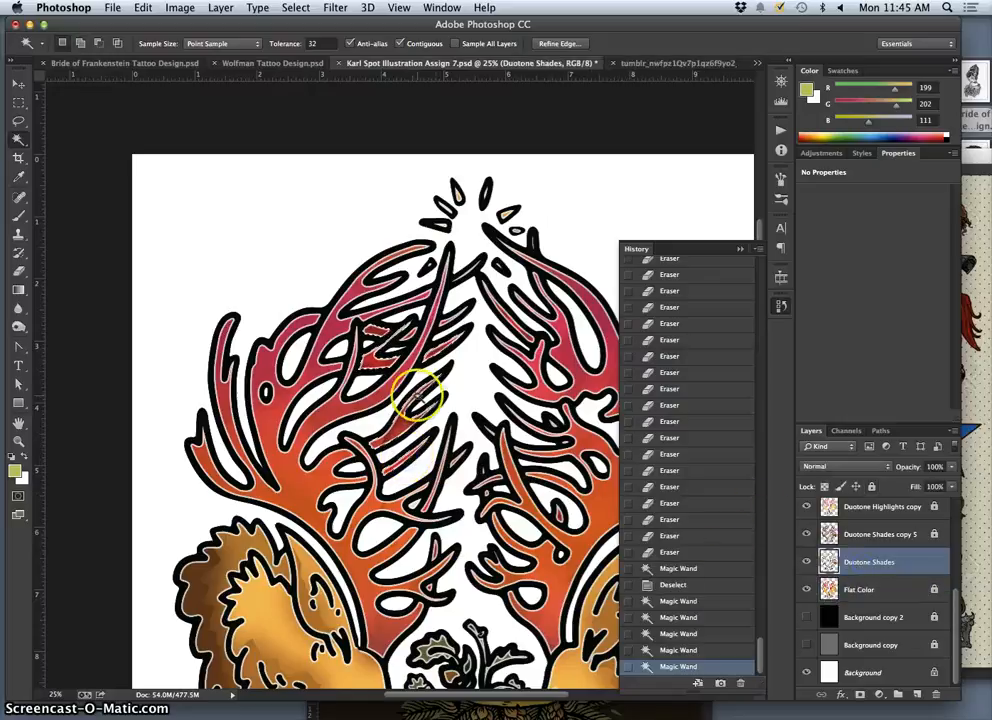
{"action": "left_click", "coordinate": [18, 270]}
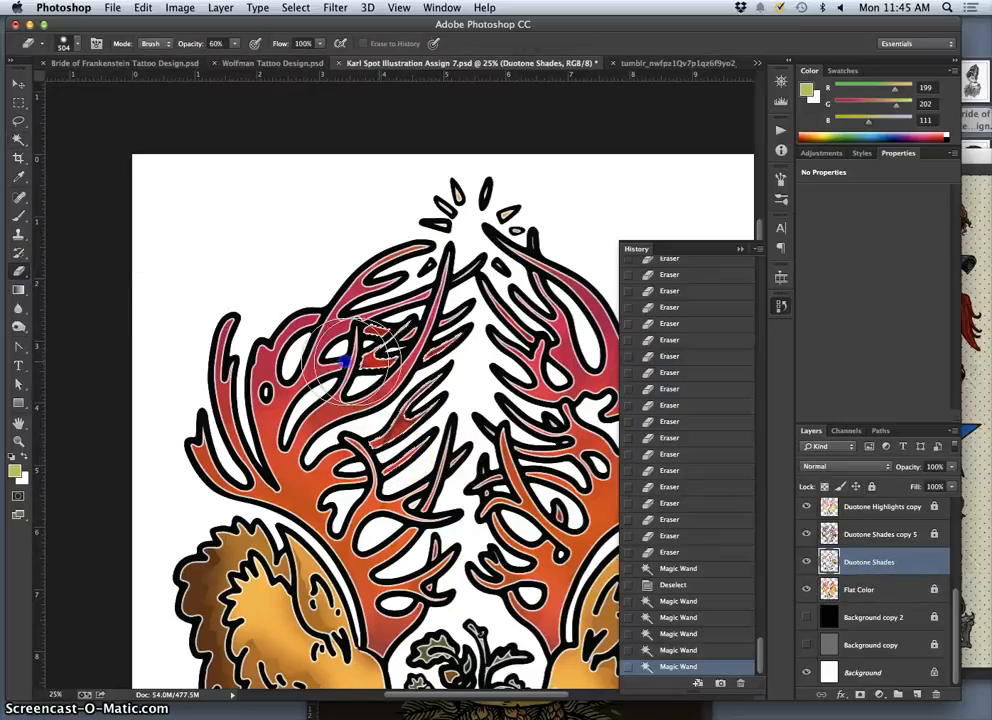
{"action": "left_click", "coordinate": [355, 340]}
{"action": "left_click_drag", "start_coordinate": [356, 340], "coordinate": [373, 335]}
{"action": "mouse_move", "coordinate": [425, 370]}
{"action": "left_mouse_down"}
{"action": "mouse_move", "coordinate": [354, 443]}
{"action": "mouse_move", "coordinate": [428, 424]}
{"action": "left_mouse_up"}
{"action": "mouse_move", "coordinate": [399, 325]}
{"action": "left_mouse_down"}
{"action": "mouse_move", "coordinate": [518, 463]}
{"action": "mouse_move", "coordinate": [559, 479]}
{"action": "mouse_move", "coordinate": [536, 528]}
{"action": "left_mouse_up"}
{"action": "key", "text": "super+d"}
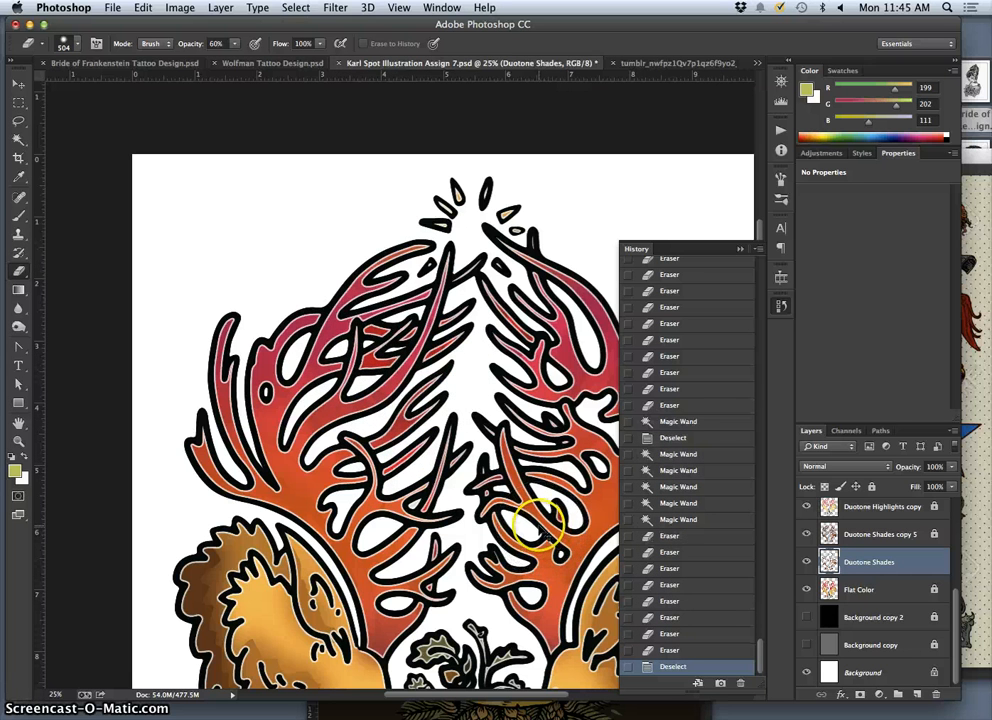
Step: Compare the antlers with Layer 2 shown and hidden, and leave Layer 2 hidden
{"action": "key", "text": "super+minus"}
{"action": "key", "text": "super+minus"}
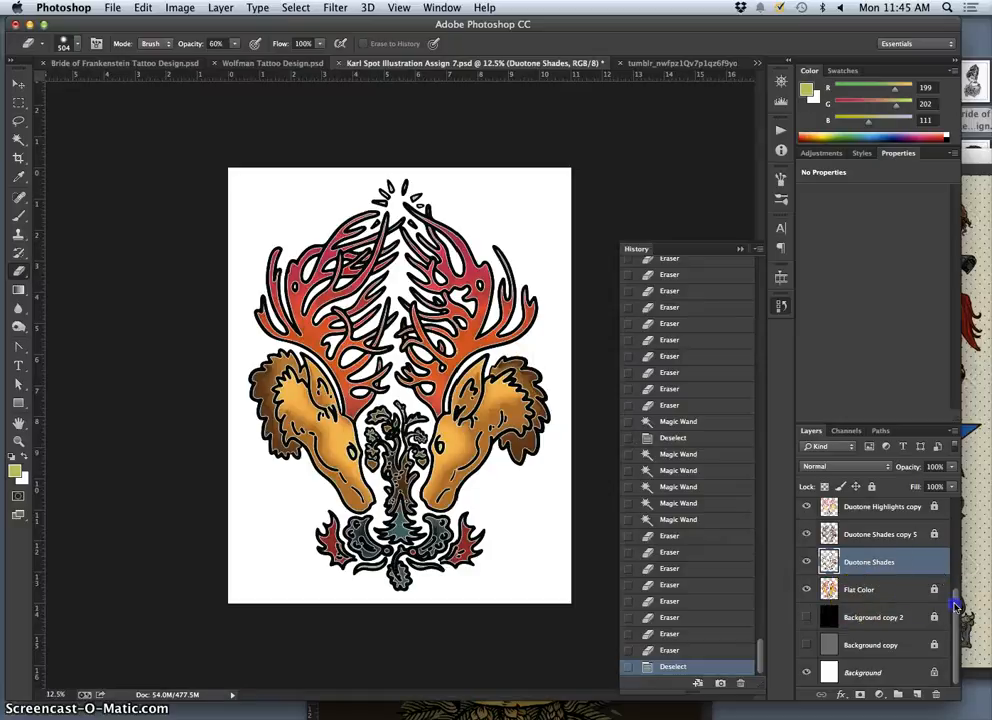
{"action": "scroll", "coordinate": [956, 545], "scroll_direction": "up", "scroll_amount": 5}
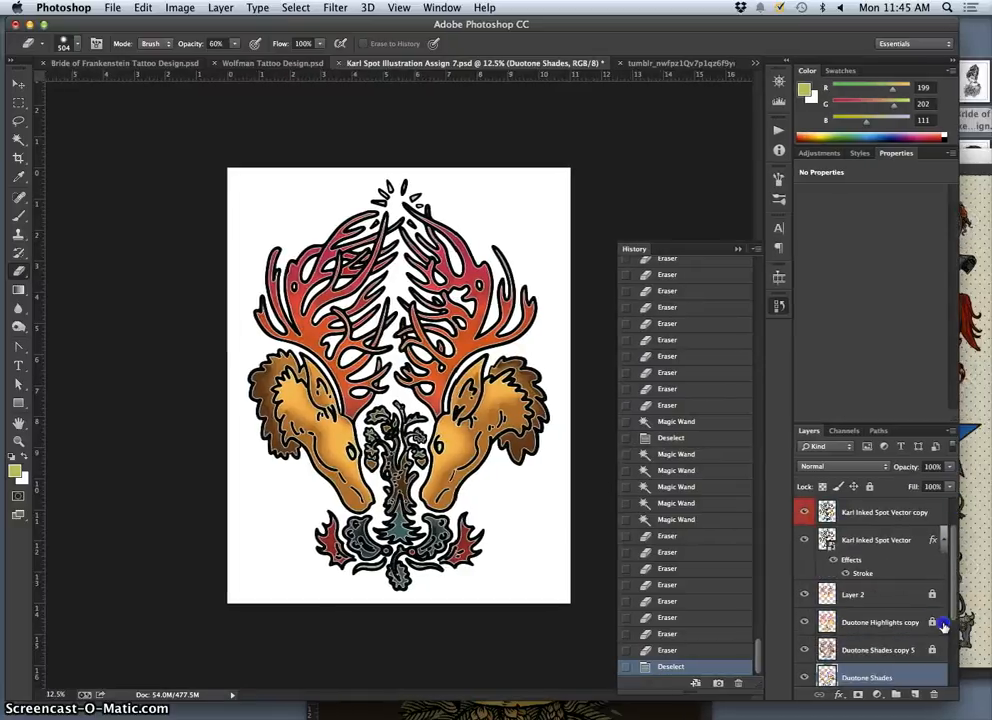
{"action": "scroll", "coordinate": [953, 592], "scroll_direction": "down", "scroll_amount": 1}
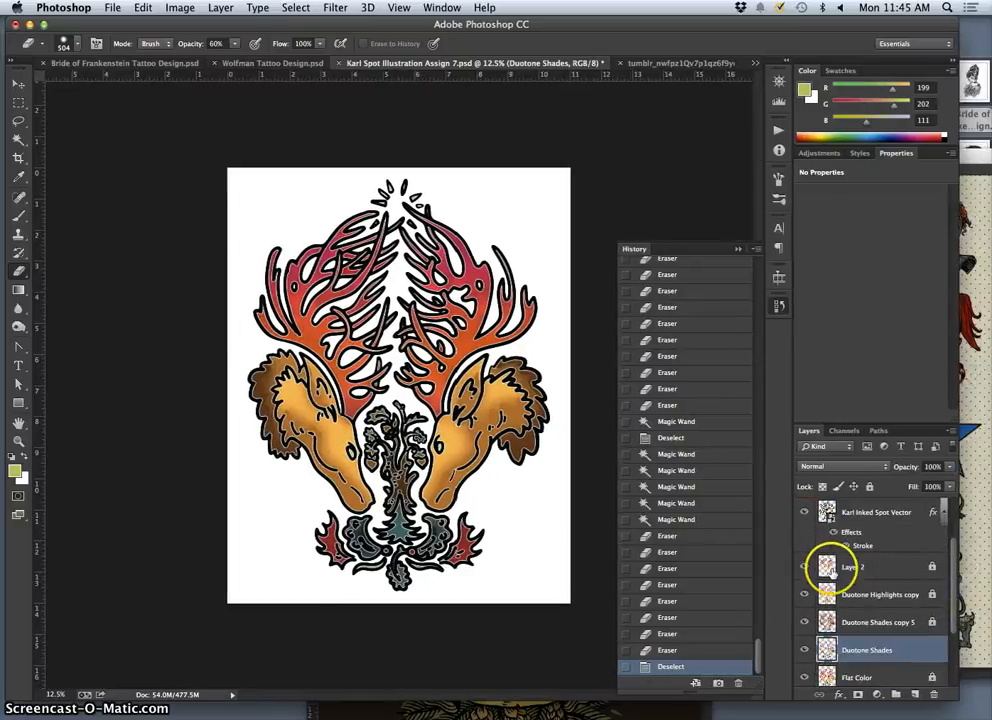
{"action": "left_click", "coordinate": [805, 567]}
{"action": "left_click", "coordinate": [805, 567]}
{"action": "left_click", "coordinate": [805, 567]}
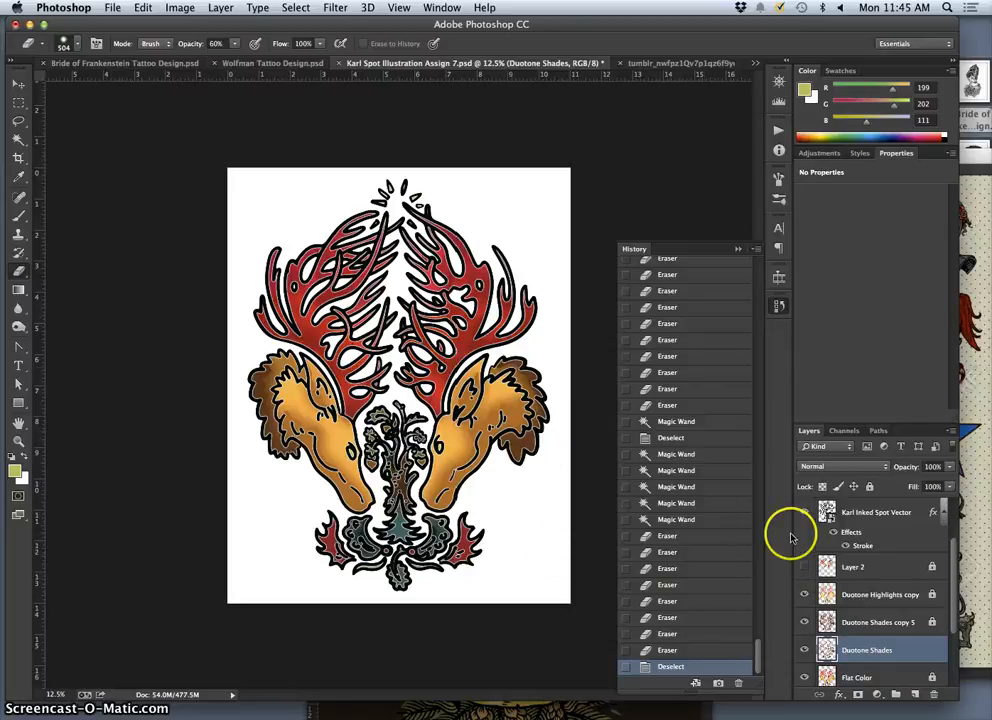
{"action": "left_click", "coordinate": [803, 568]}
{"action": "left_click", "coordinate": [806, 569]}
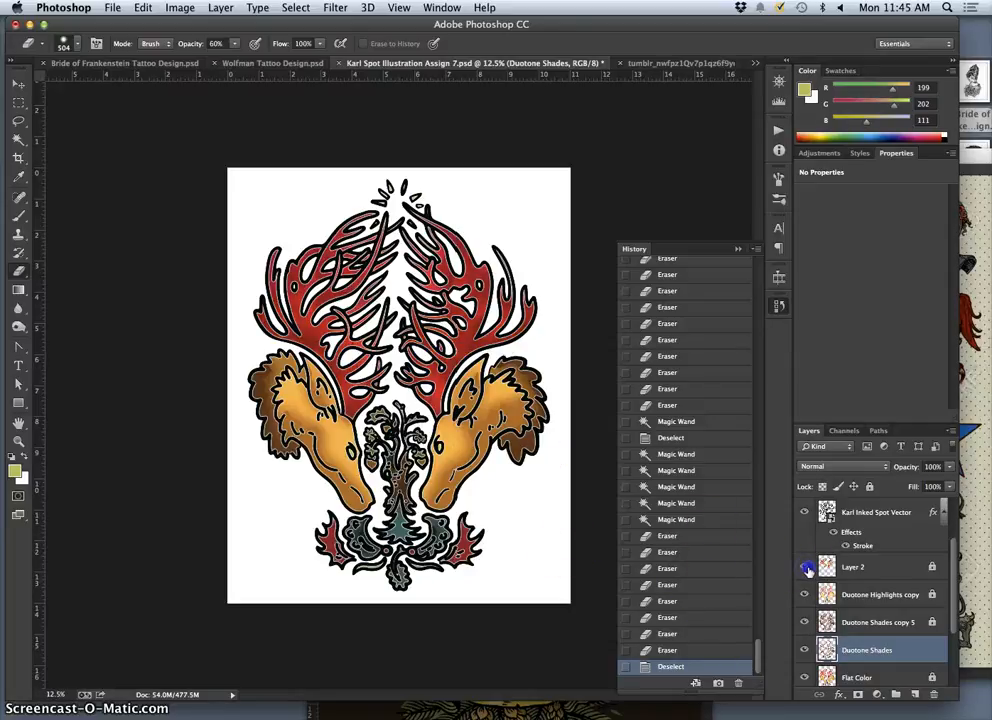
{"action": "left_click", "coordinate": [806, 568]}
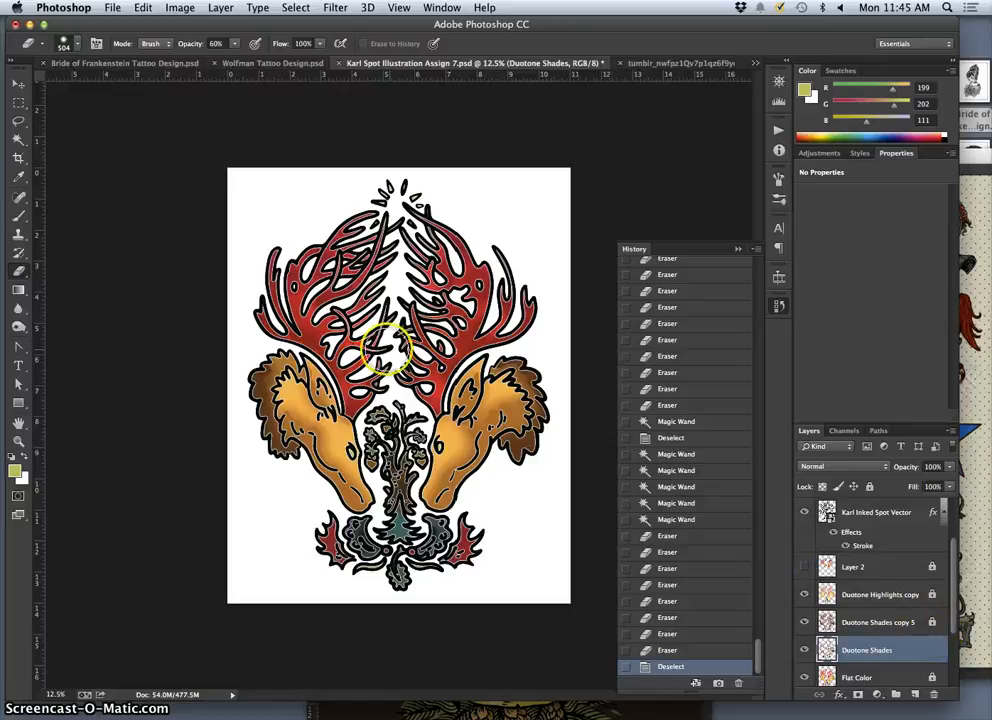
Step: Erase leftover shading from the left antler's lower inner branches on the Duotone Shades layer
{"action": "left_click", "coordinate": [360, 348]}
{"action": "left_click", "coordinate": [363, 346]}
{"action": "left_click", "coordinate": [365, 345]}
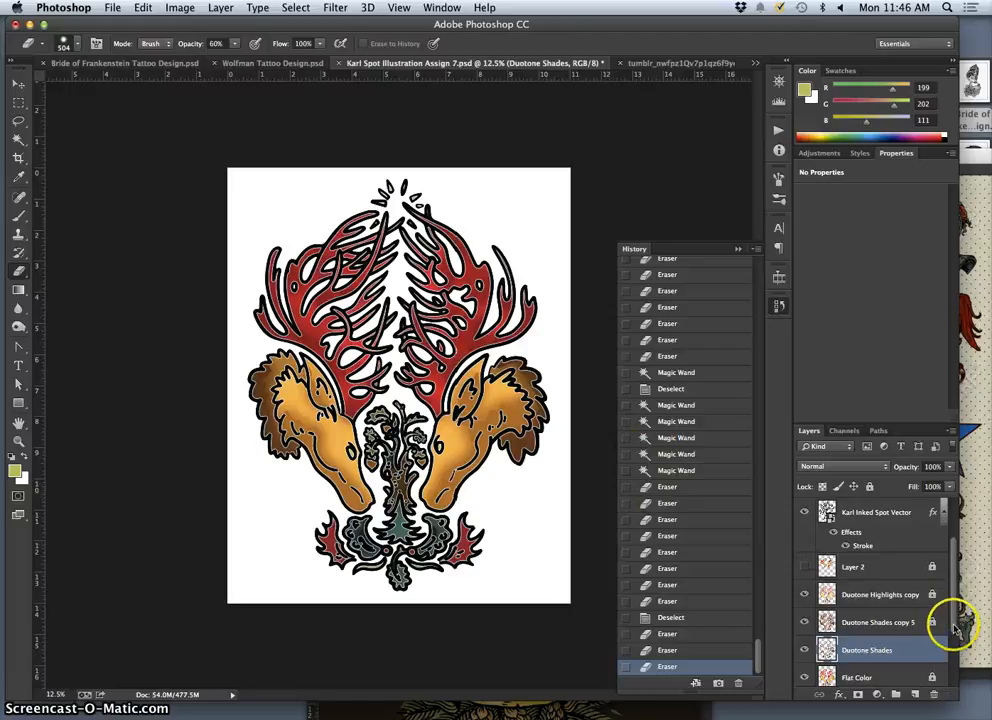
Step: Show the black backdrop and compare the Inked Spot Vector layer with its effects off and on
{"action": "scroll", "coordinate": [952, 627], "scroll_direction": "down", "scroll_amount": 3}
{"action": "left_click", "coordinate": [805, 640]}
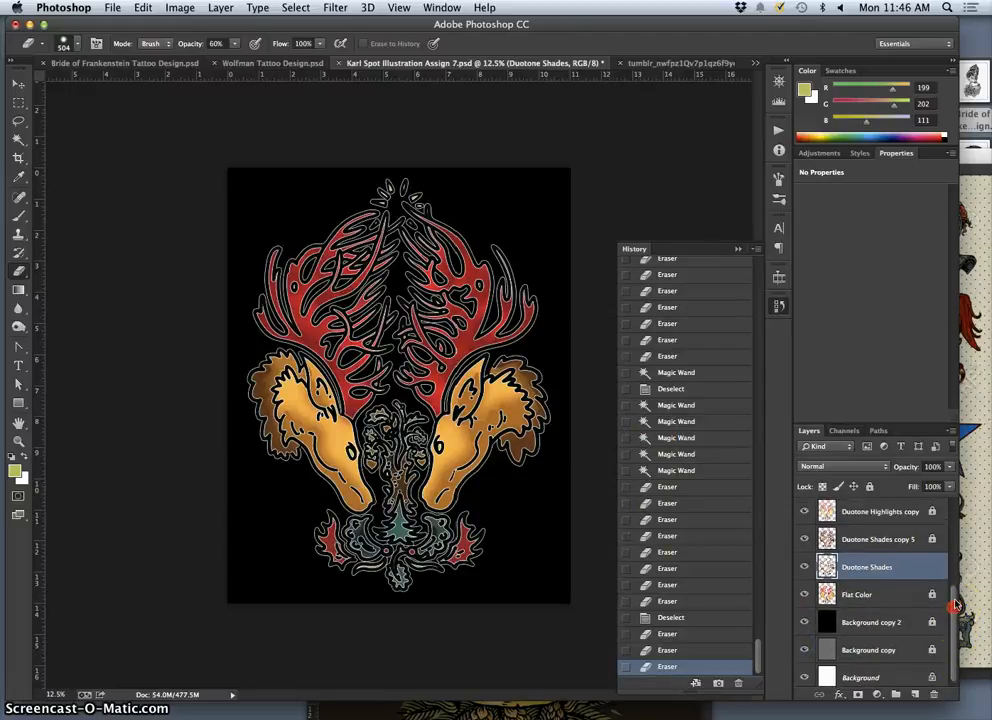
{"action": "left_click_drag", "start_coordinate": [954, 598], "coordinate": [952, 522]}
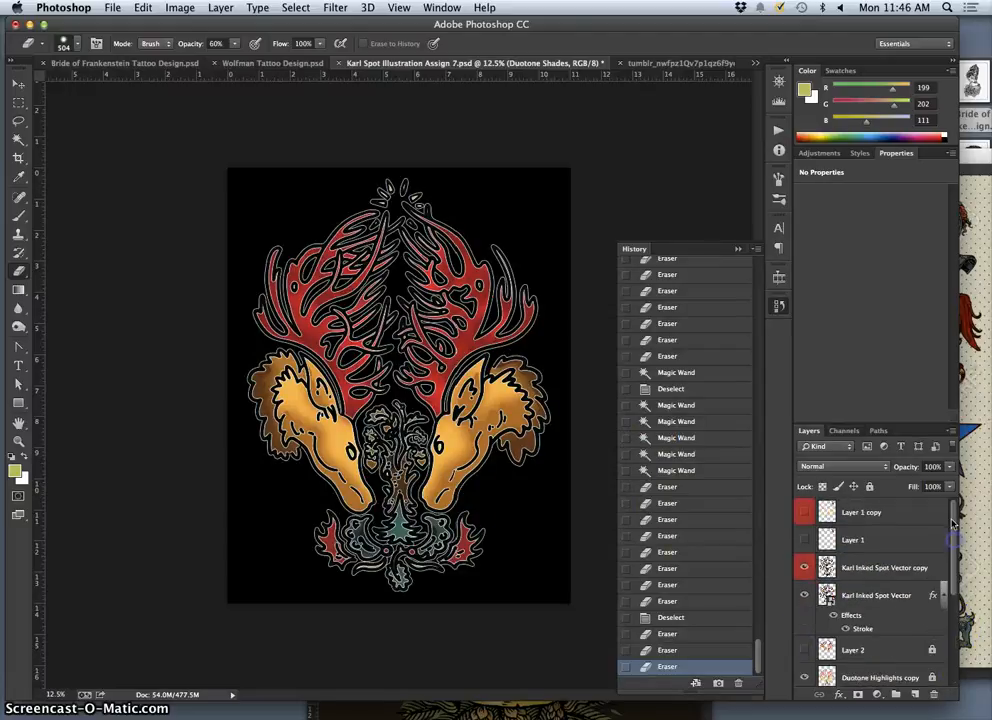
{"action": "left_click", "coordinate": [834, 616]}
{"action": "left_click", "coordinate": [834, 616]}
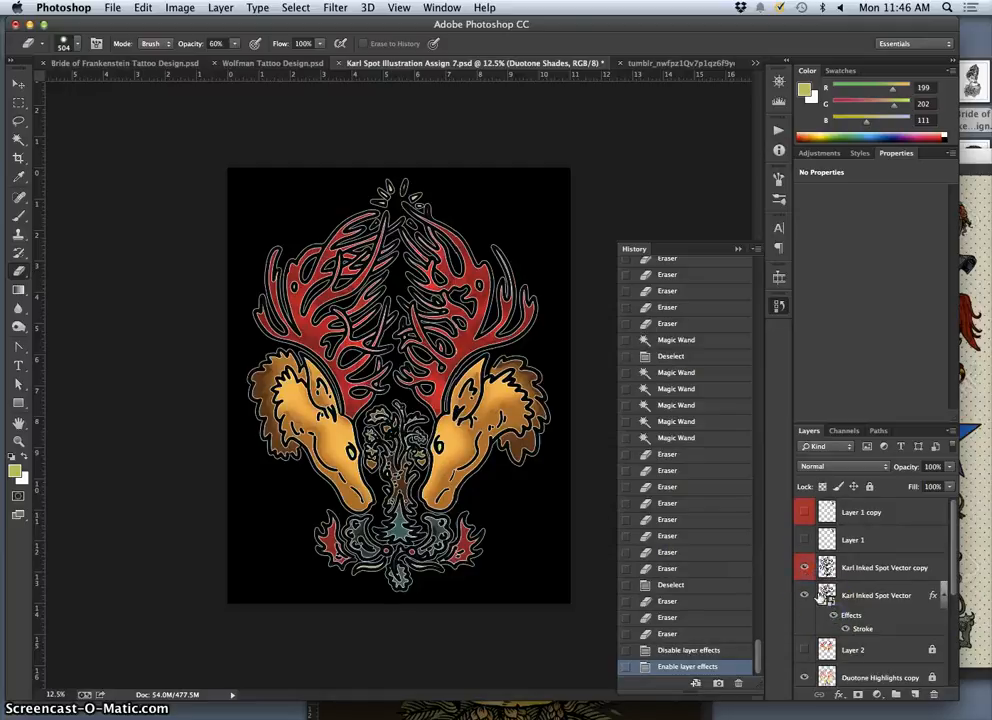
{"action": "left_click", "coordinate": [834, 616]}
{"action": "left_click", "coordinate": [834, 616]}
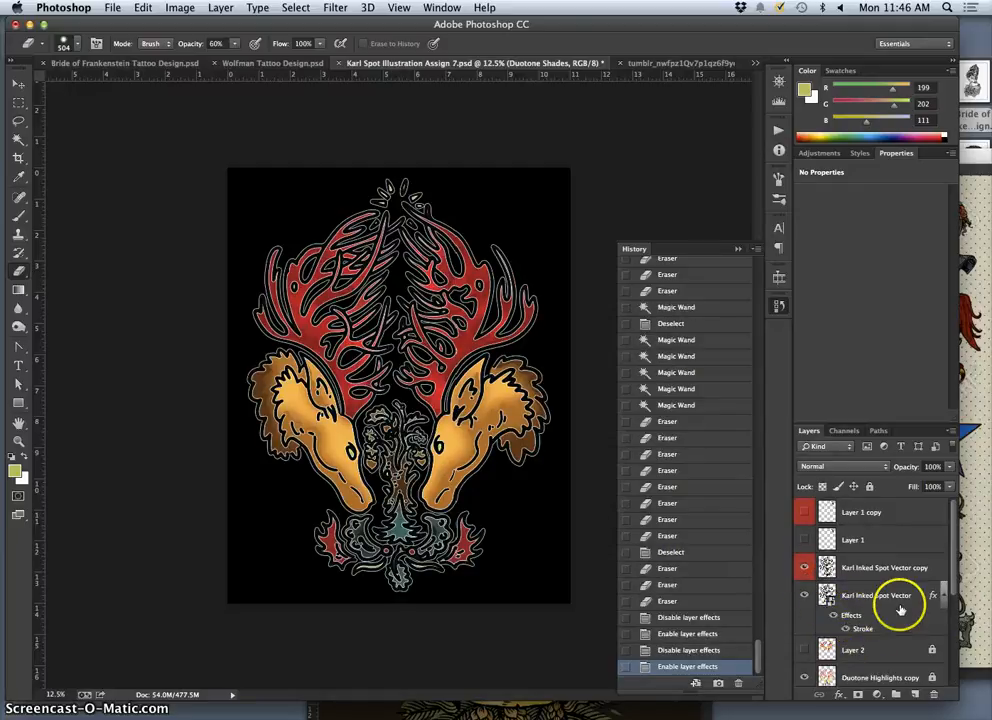
Step: Hide the black Background copy 2 layer and view the artwork against the white and gray backdrops
{"action": "left_click_drag", "start_coordinate": [948, 582], "coordinate": [942, 674]}
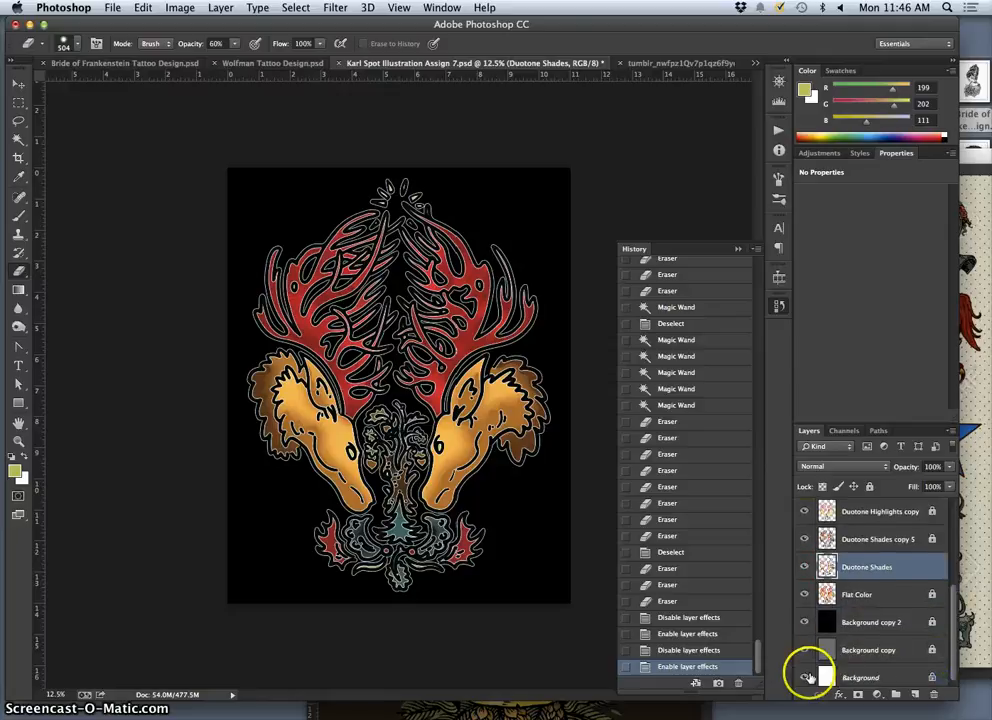
{"action": "left_click", "coordinate": [805, 624]}
{"action": "left_click", "coordinate": [805, 648]}
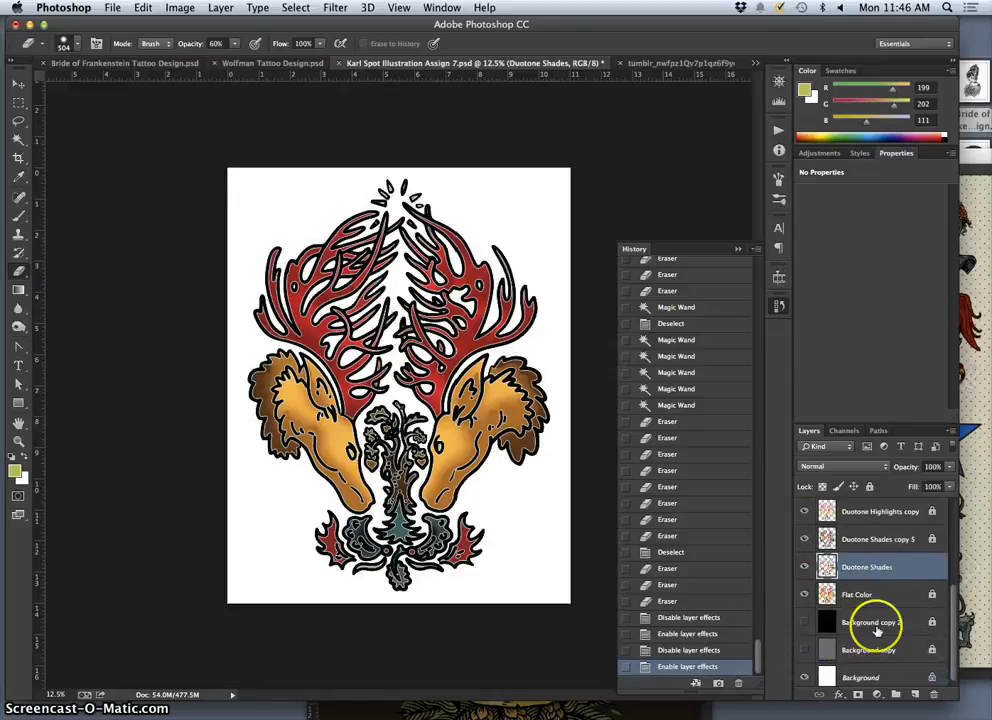
{"action": "left_click", "coordinate": [805, 649]}
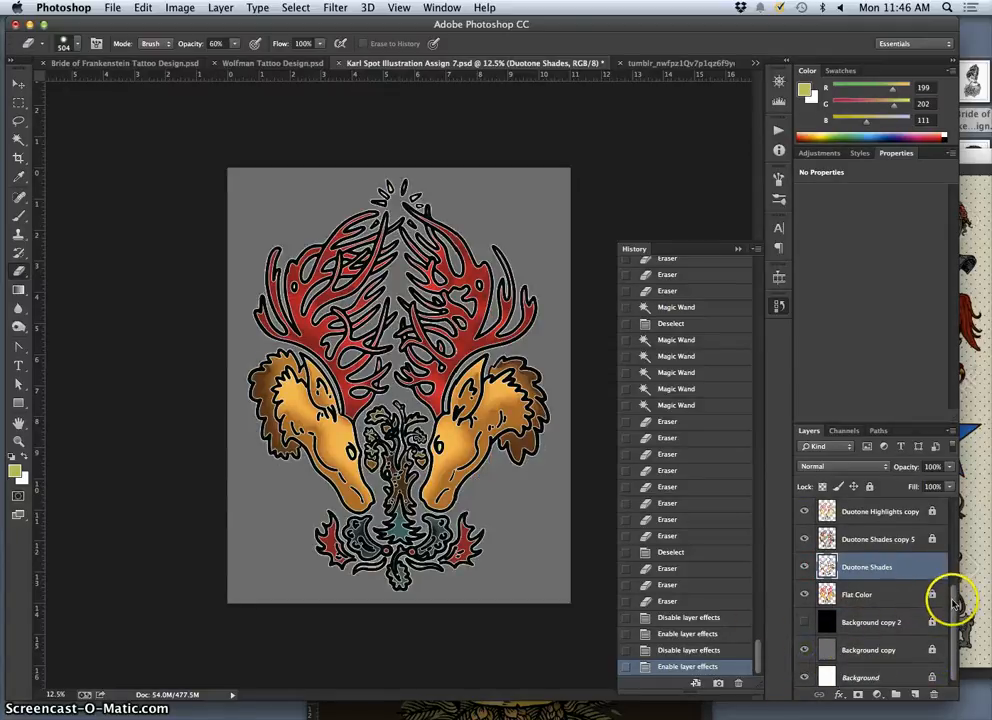
Step: Add a Drop Shadow effect to the Inked Spot Vector layer and examine it up close
{"action": "left_click_drag", "start_coordinate": [955, 588], "coordinate": [956, 531]}
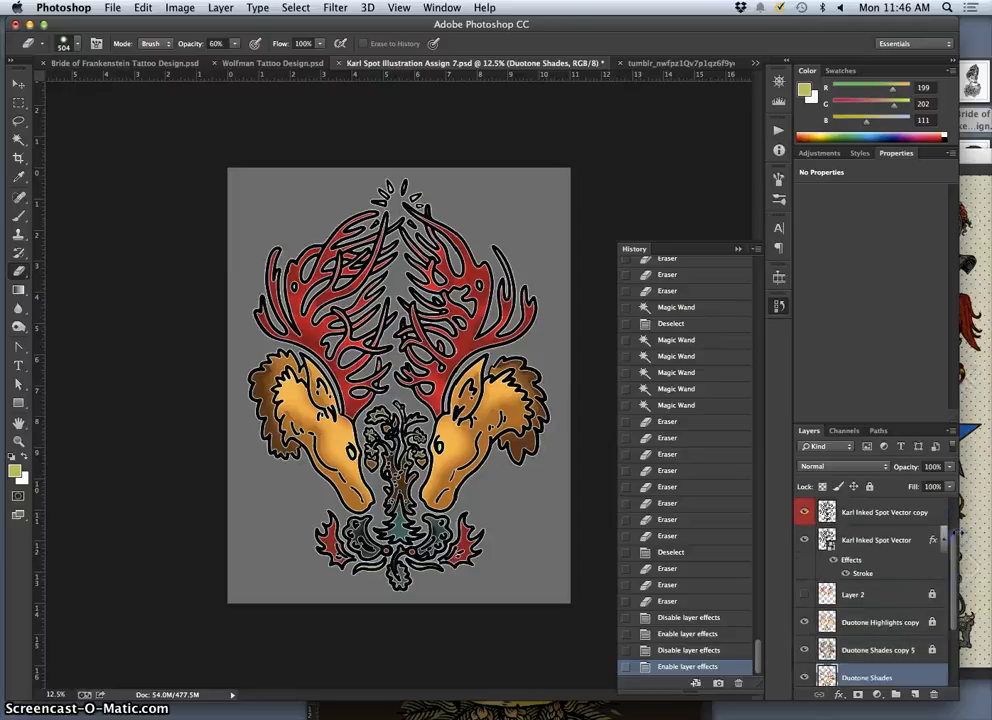
{"action": "double_click", "coordinate": [853, 562]}
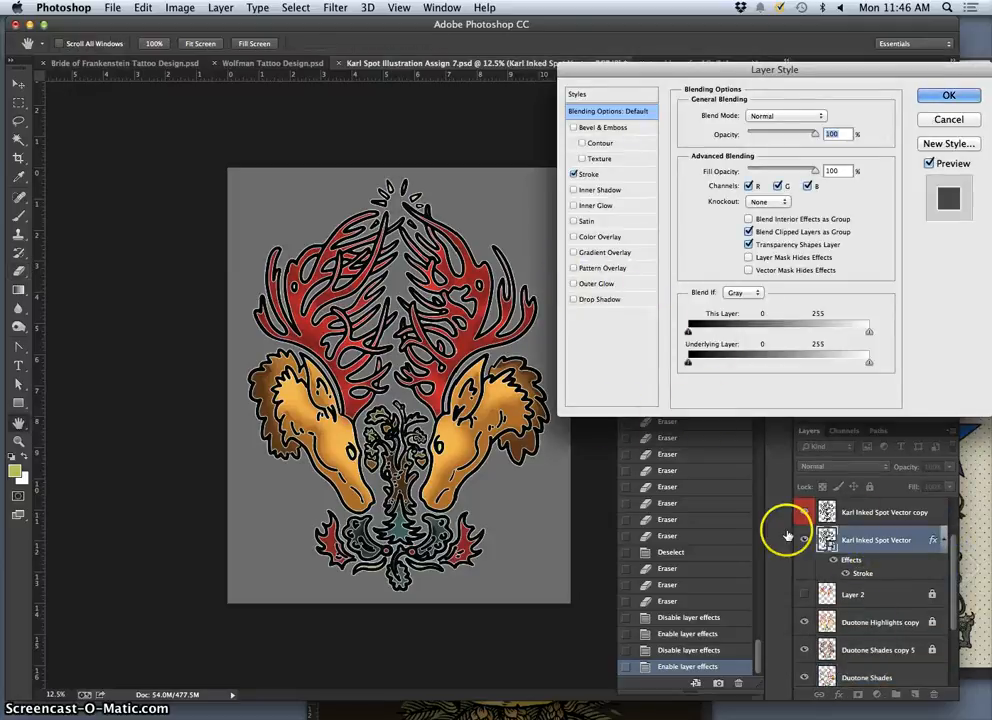
{"action": "left_click", "coordinate": [575, 300]}
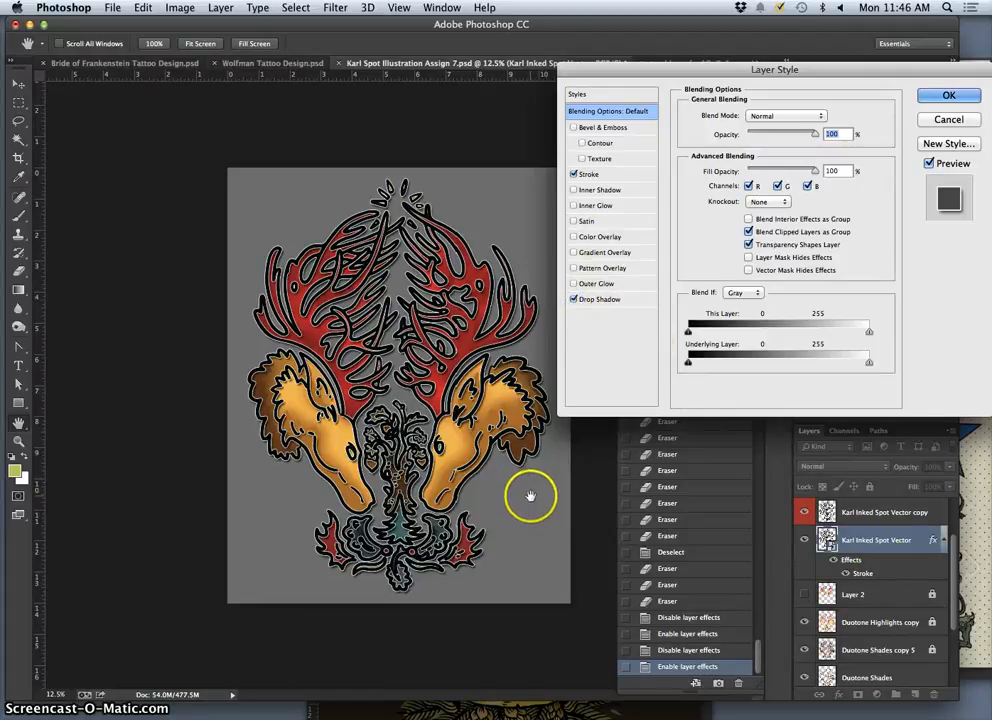
{"action": "key", "text": "super+equal"}
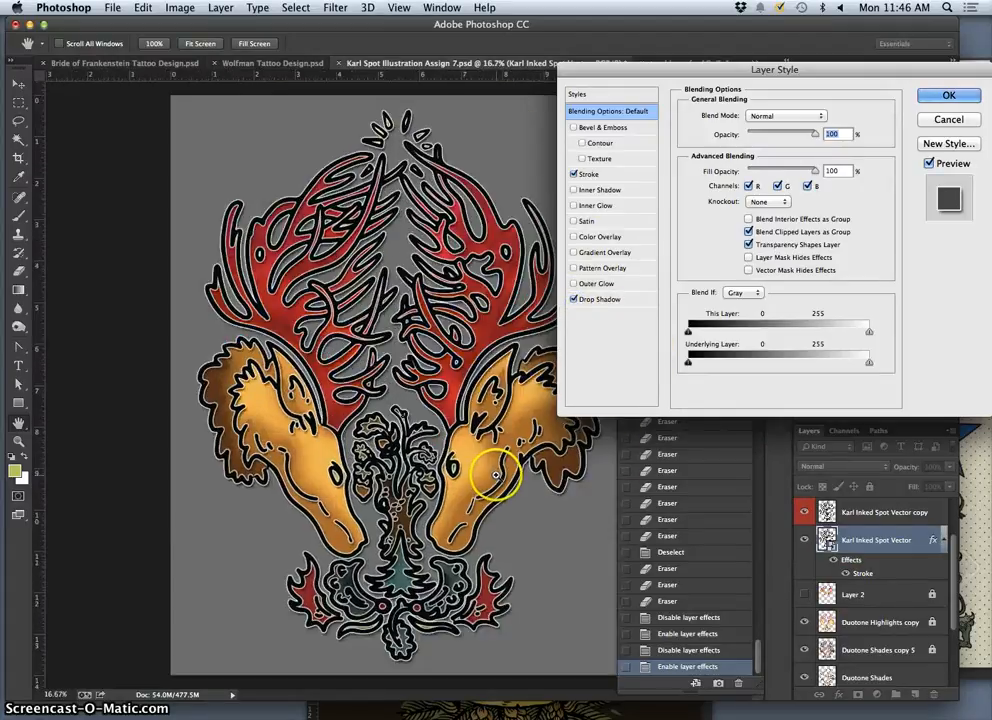
{"action": "key", "text": "super+equal"}
{"action": "left_click_drag", "start_coordinate": [454, 487], "coordinate": [435, 375]}
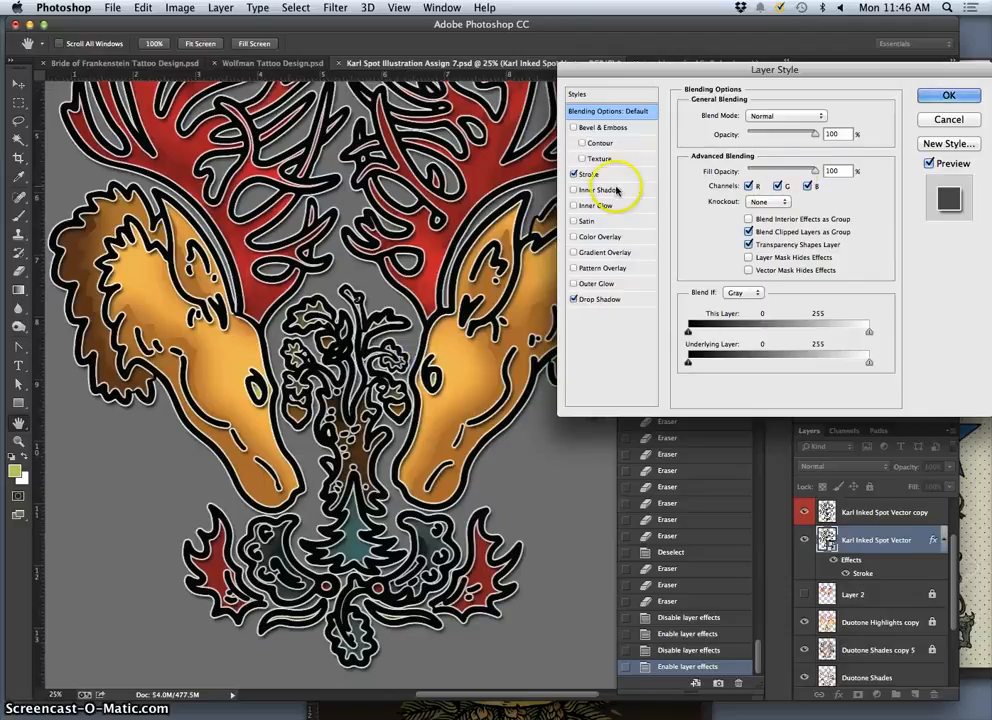
Step: Set the Drop Shadow to 70% opacity, 101° angle, 13 px distance, 7% spread and 40 px size, and apply it
{"action": "left_click", "coordinate": [599, 299]}
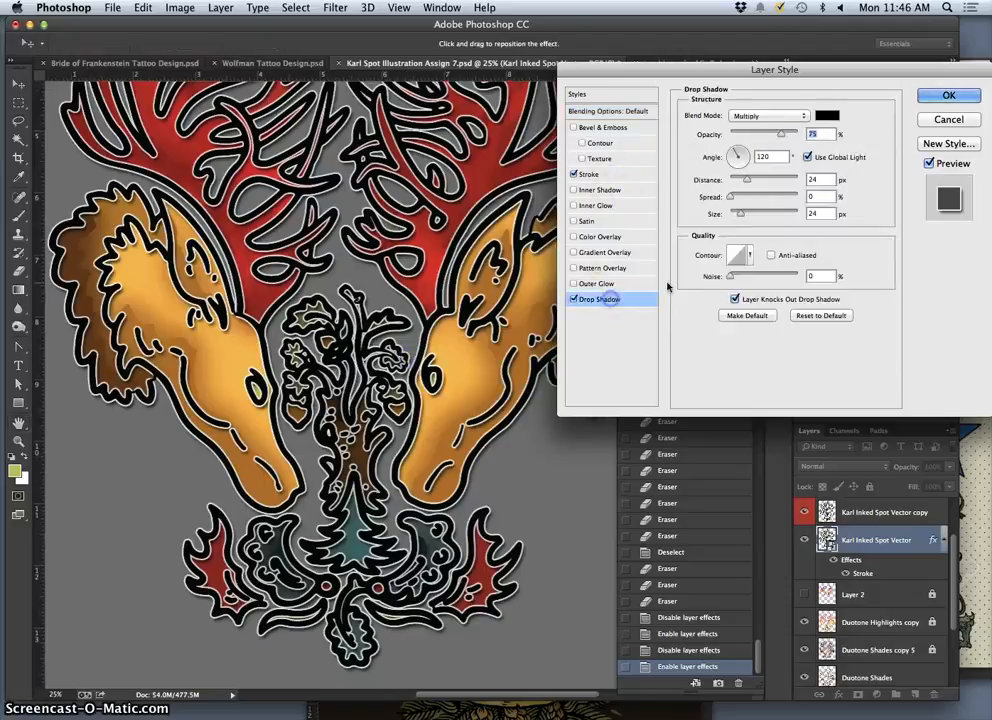
{"action": "left_click", "coordinate": [736, 153]}
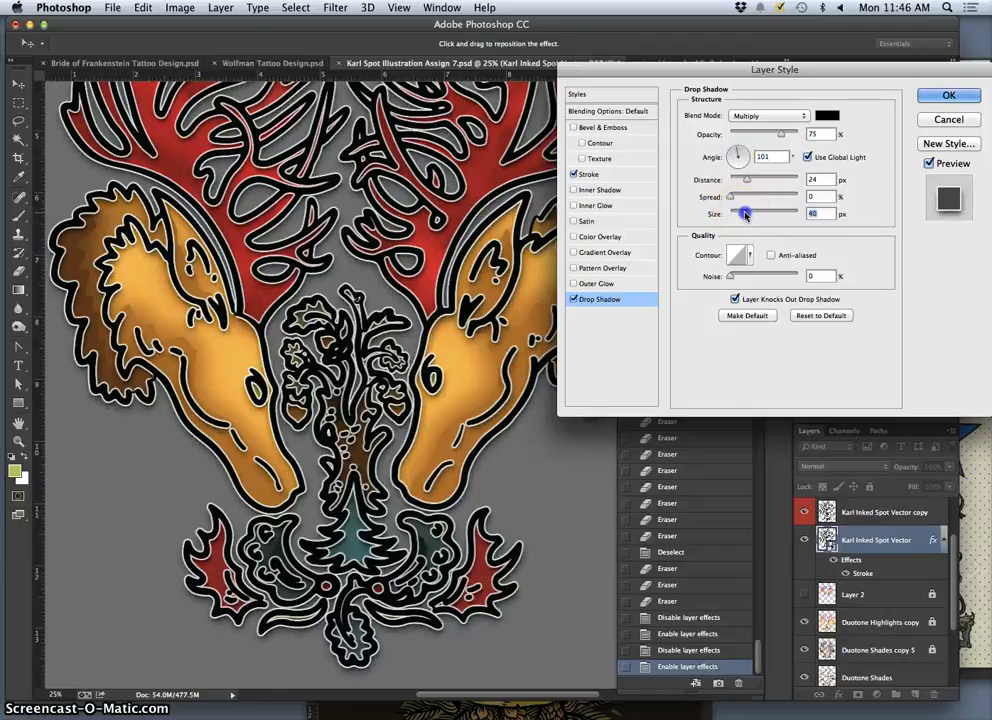
{"action": "left_click_drag", "start_coordinate": [736, 196], "coordinate": [741, 183]}
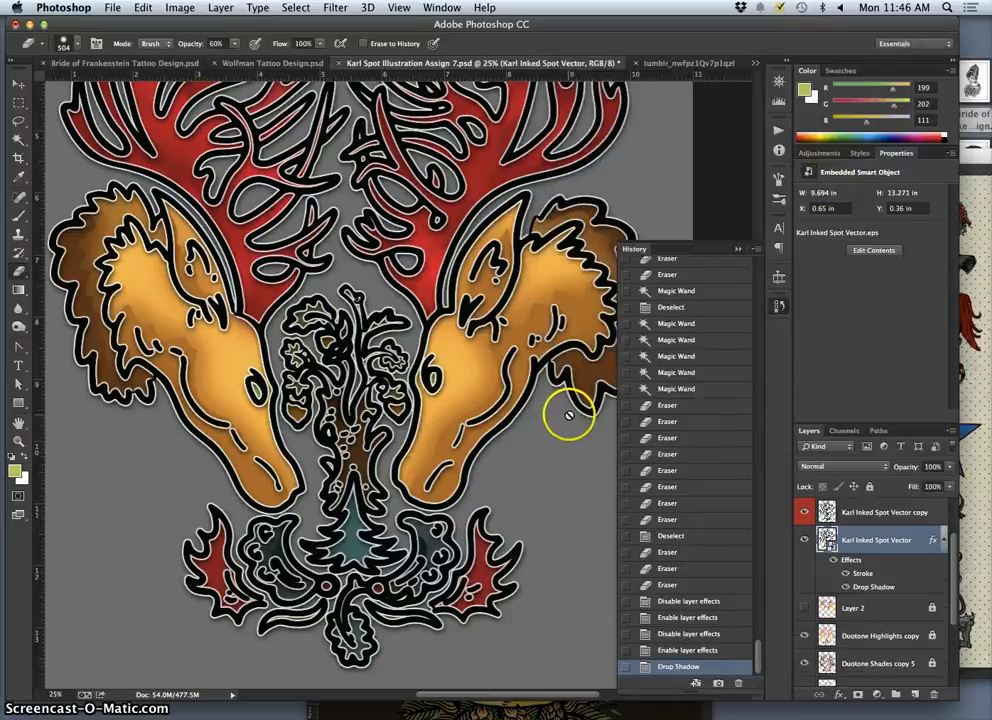
Step: Show the black backdrop again and compare the line art with the Drop Shadow off and on
{"action": "key", "text": "super+minus"}
{"action": "key", "text": "super+minus"}
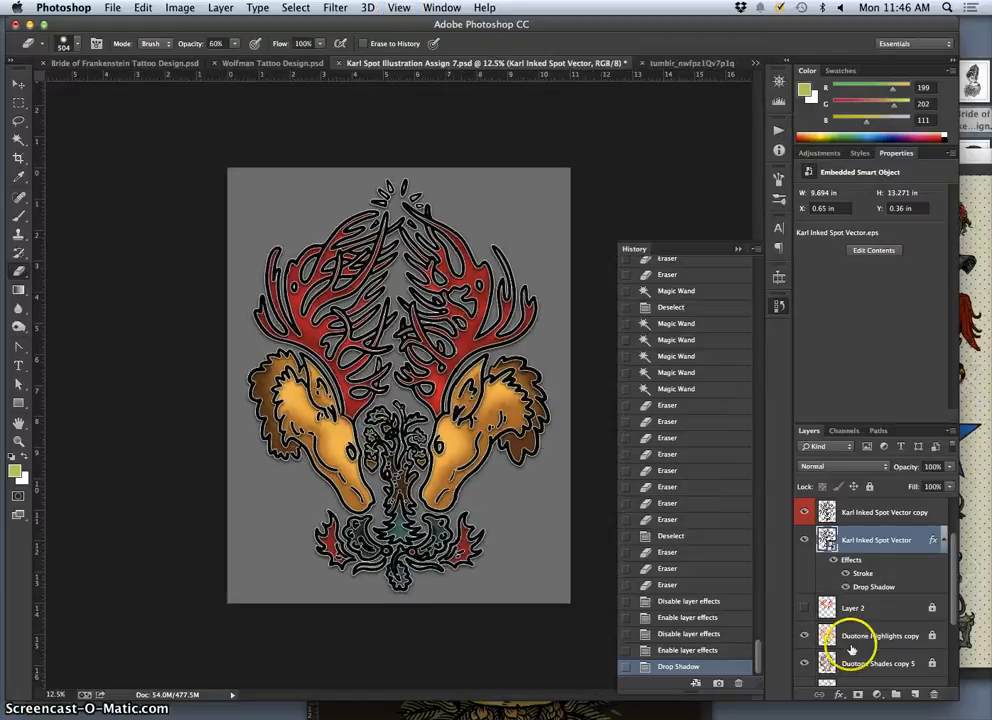
{"action": "scroll", "coordinate": [950, 610], "scroll_direction": "down", "scroll_amount": 5}
{"action": "left_click", "coordinate": [805, 617]}
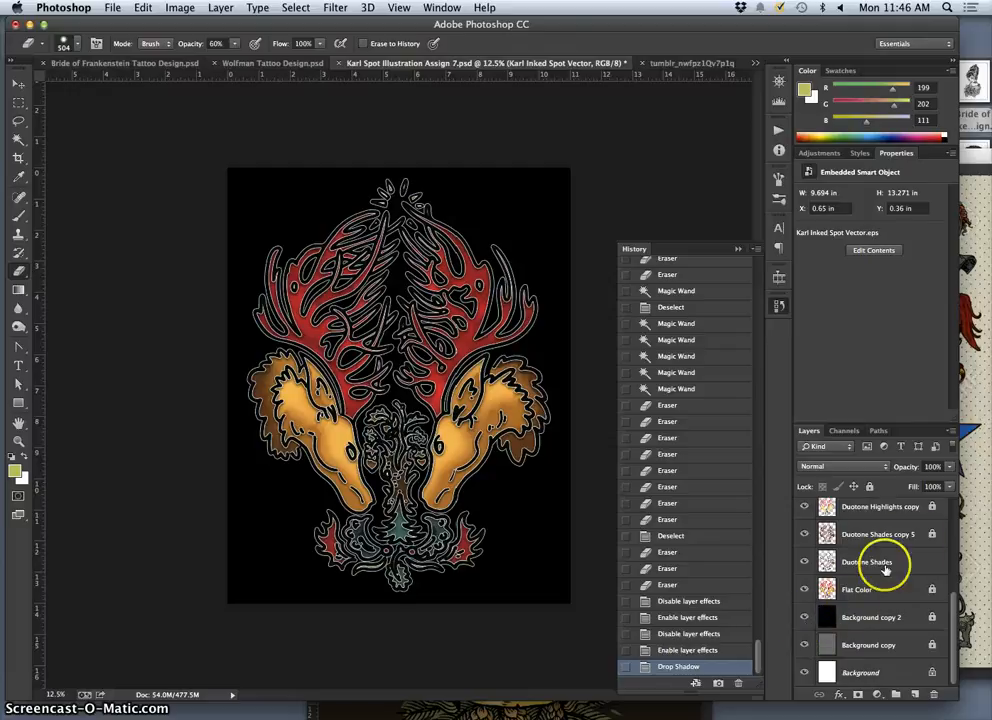
{"action": "scroll", "coordinate": [955, 587], "scroll_direction": "up", "scroll_amount": 3}
{"action": "left_click", "coordinate": [847, 531]}
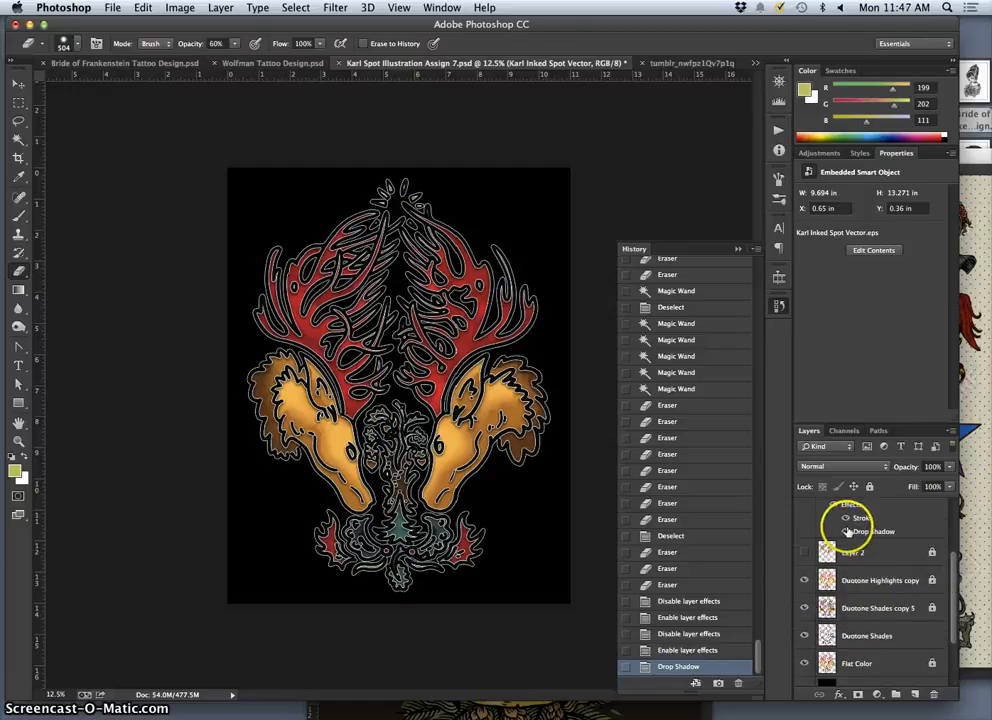
{"action": "left_click", "coordinate": [847, 531]}
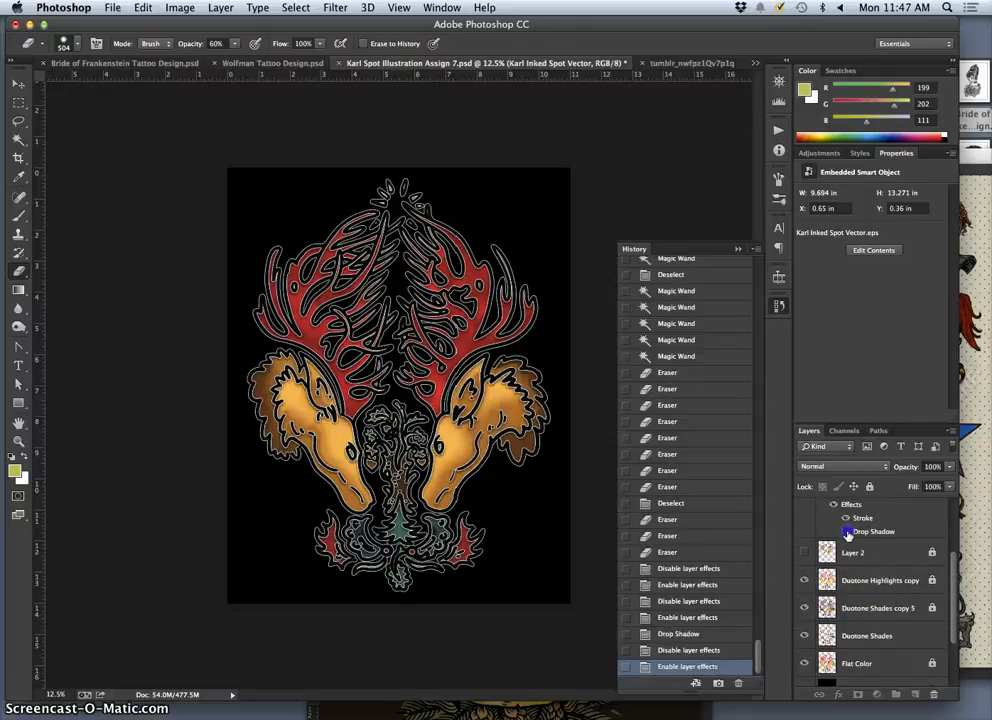
{"action": "left_click", "coordinate": [847, 531]}
{"action": "left_click", "coordinate": [847, 531]}
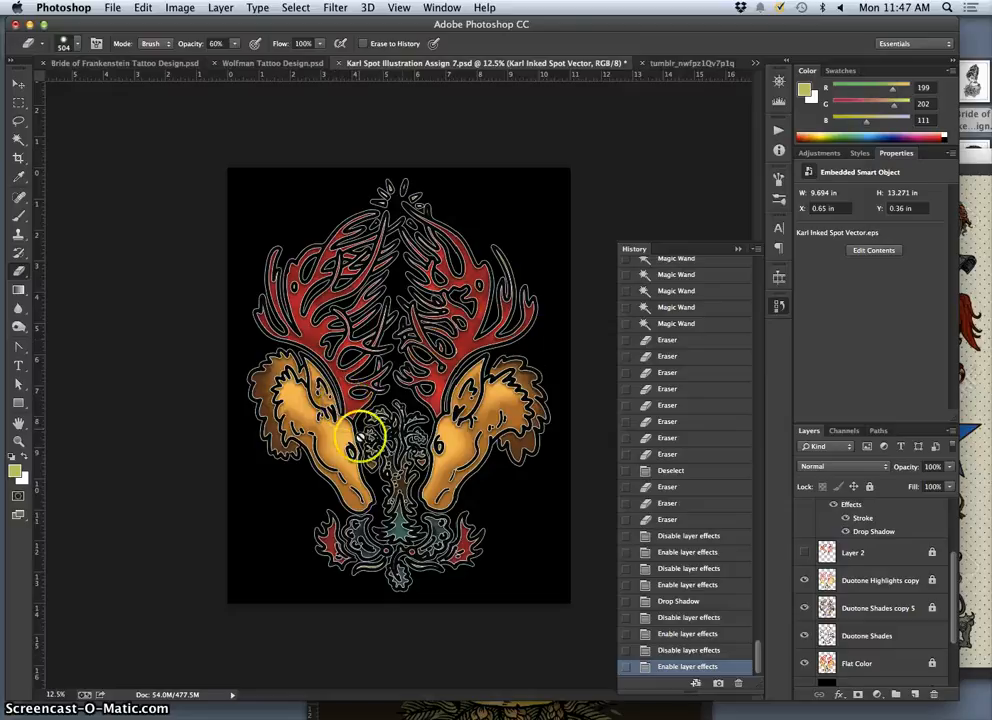
{"action": "left_click", "coordinate": [846, 518]}
Step: Hide the black and gray background copy layers to view the artwork on the white background
{"action": "mouse_move", "coordinate": [949, 587]}
{"action": "left_mouse_down"}
{"action": "mouse_move", "coordinate": [959, 535]}
{"action": "mouse_move", "coordinate": [948, 658]}
{"action": "mouse_move", "coordinate": [808, 704]}
{"action": "left_mouse_up"}
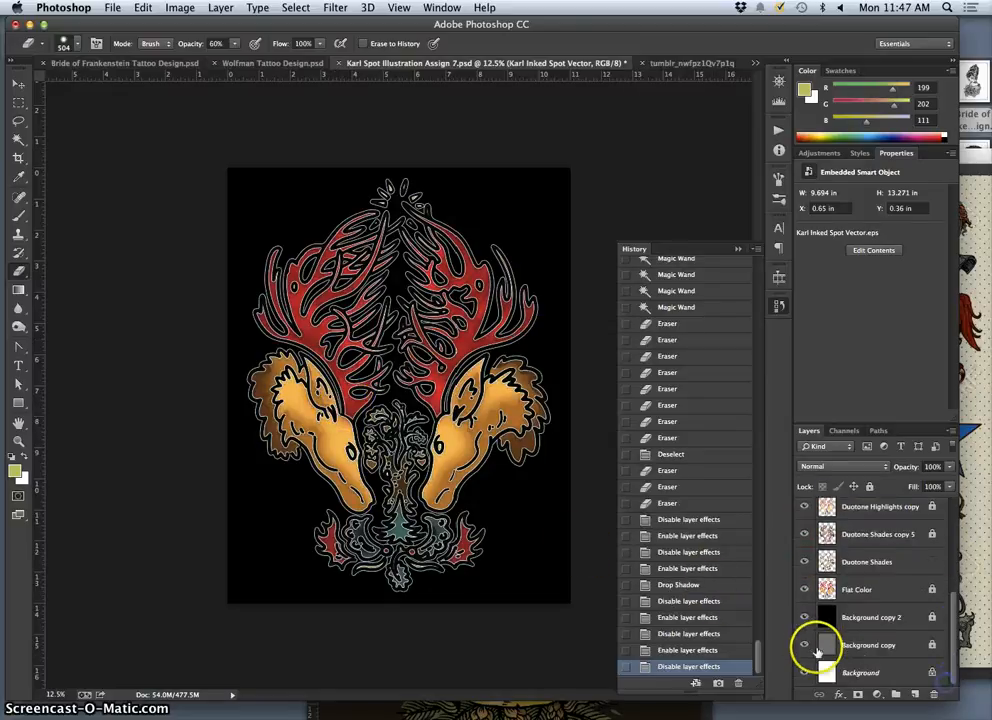
{"action": "left_click", "coordinate": [806, 619]}
{"action": "left_click_drag", "start_coordinate": [952, 598], "coordinate": [952, 562]}
Step: Compare the artwork on the white background with the line art's Drop Shadow on and off, leaving it on
{"action": "left_click", "coordinate": [847, 559]}
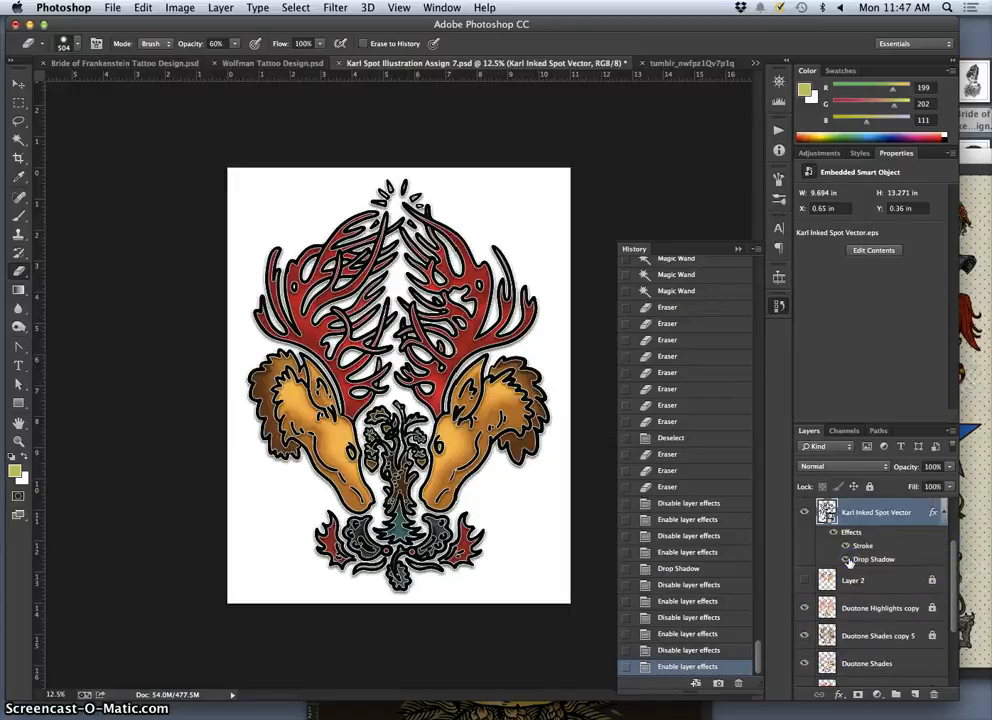
{"action": "left_click", "coordinate": [847, 559]}
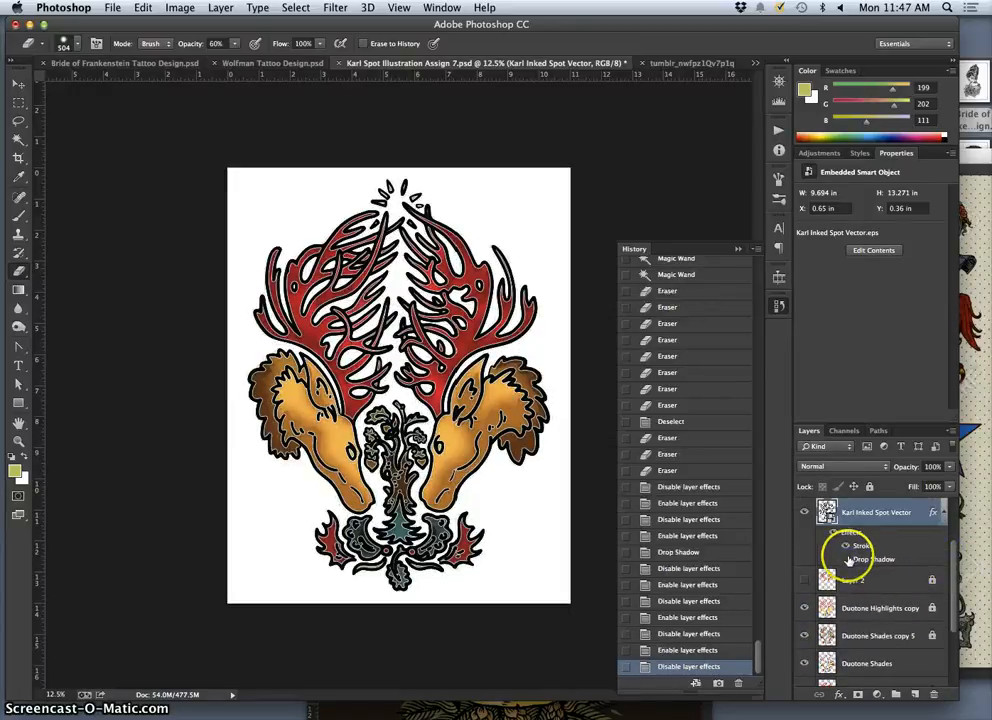
{"action": "left_click", "coordinate": [847, 559]}
Step: Change the line art's Drop Shadow color to the muted teal 4f7776, starting from a color sampled off the small pine tree
{"action": "double_click", "coordinate": [865, 559]}
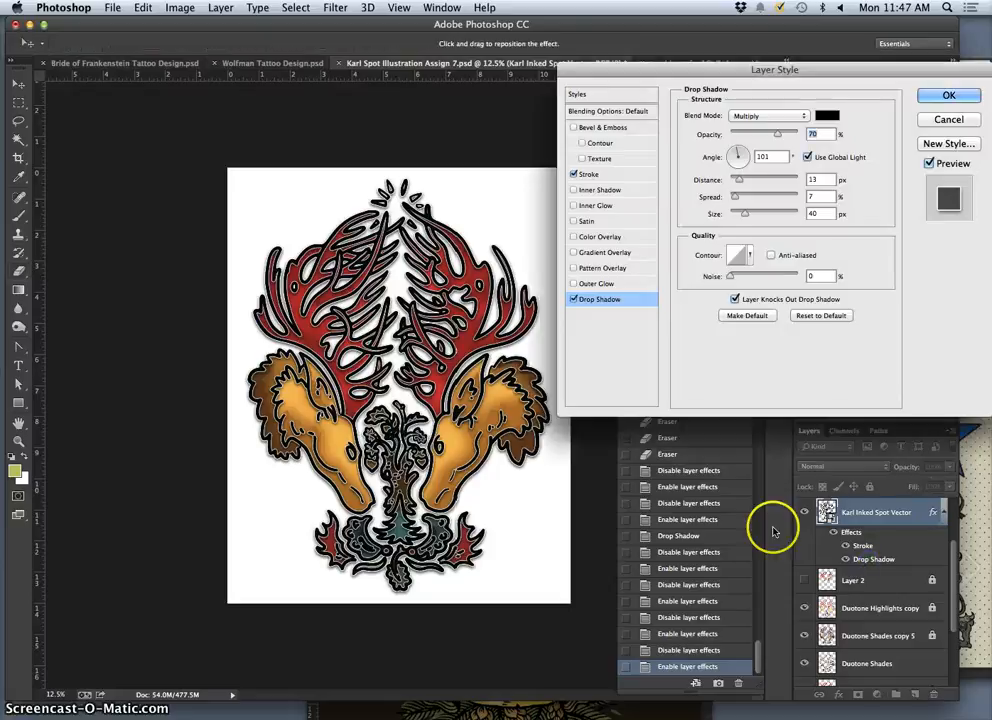
{"action": "left_click", "coordinate": [626, 306]}
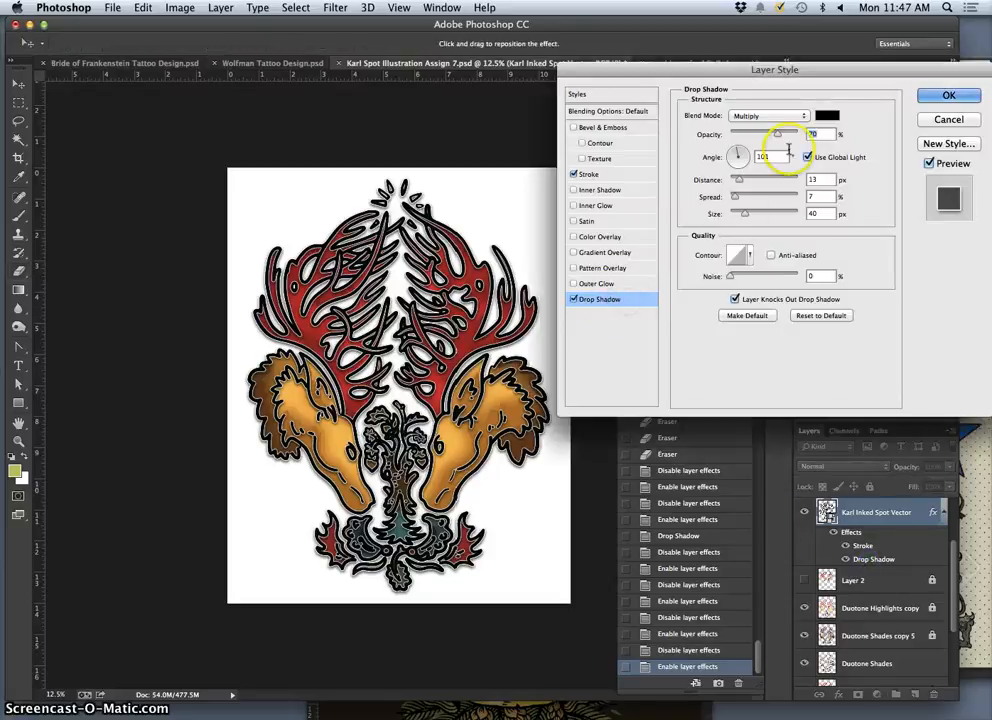
{"action": "left_click", "coordinate": [826, 115]}
{"action": "left_click", "coordinate": [399, 530]}
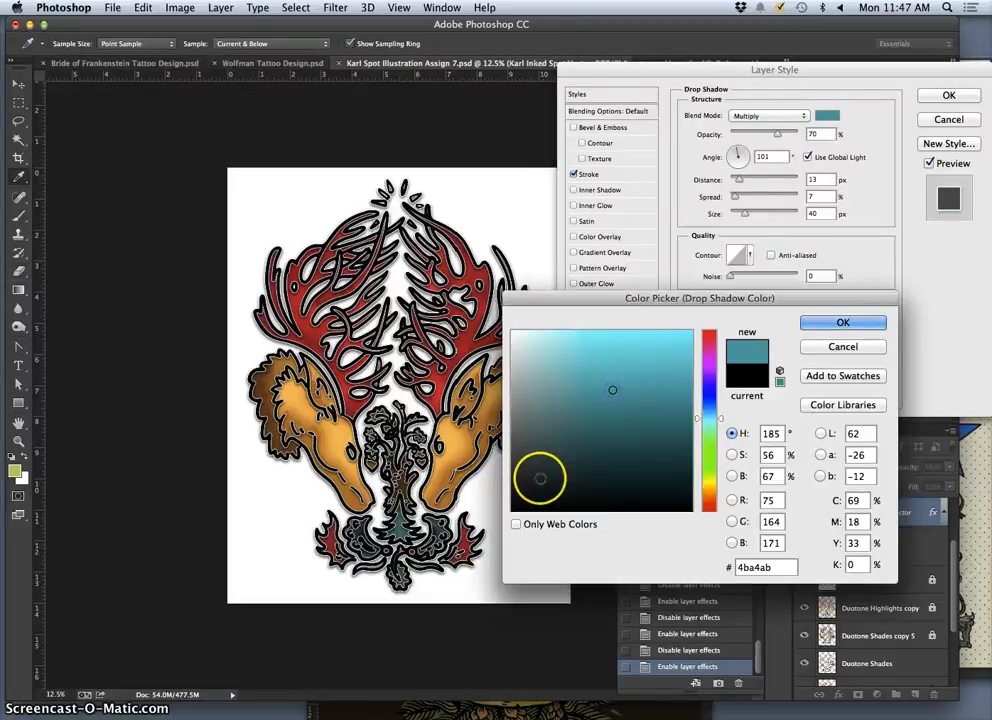
{"action": "left_click", "coordinate": [572, 424]}
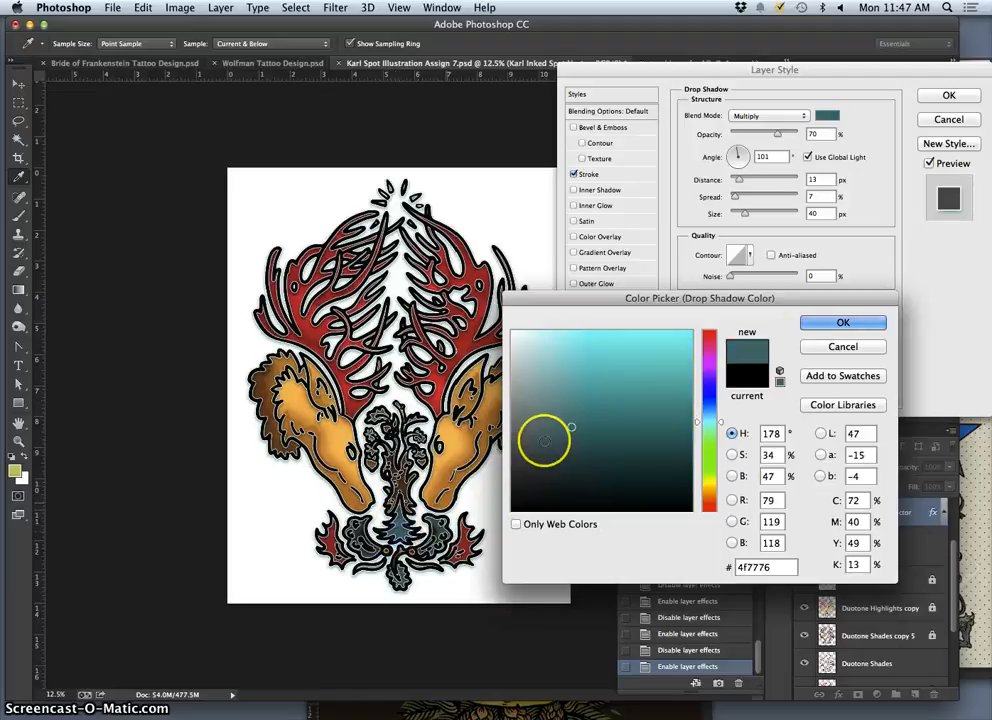
{"action": "left_click", "coordinate": [843, 322]}
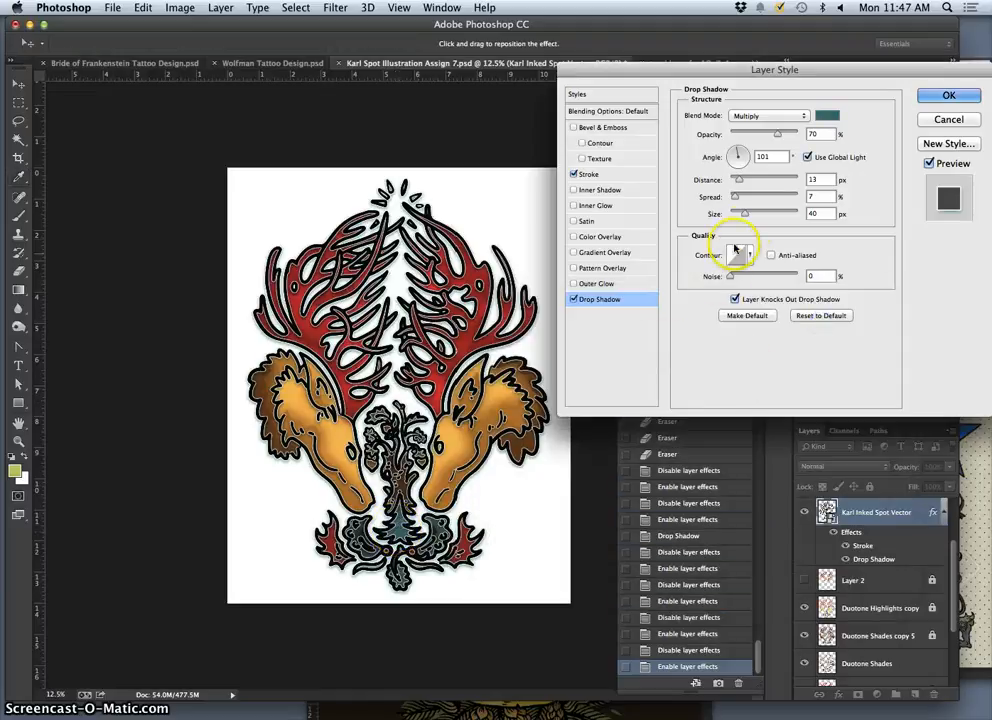
Step: Try the Color Burn and Overlay blend modes on the Drop Shadow, return it to Multiply and apply the effect
{"action": "left_click", "coordinate": [771, 117]}
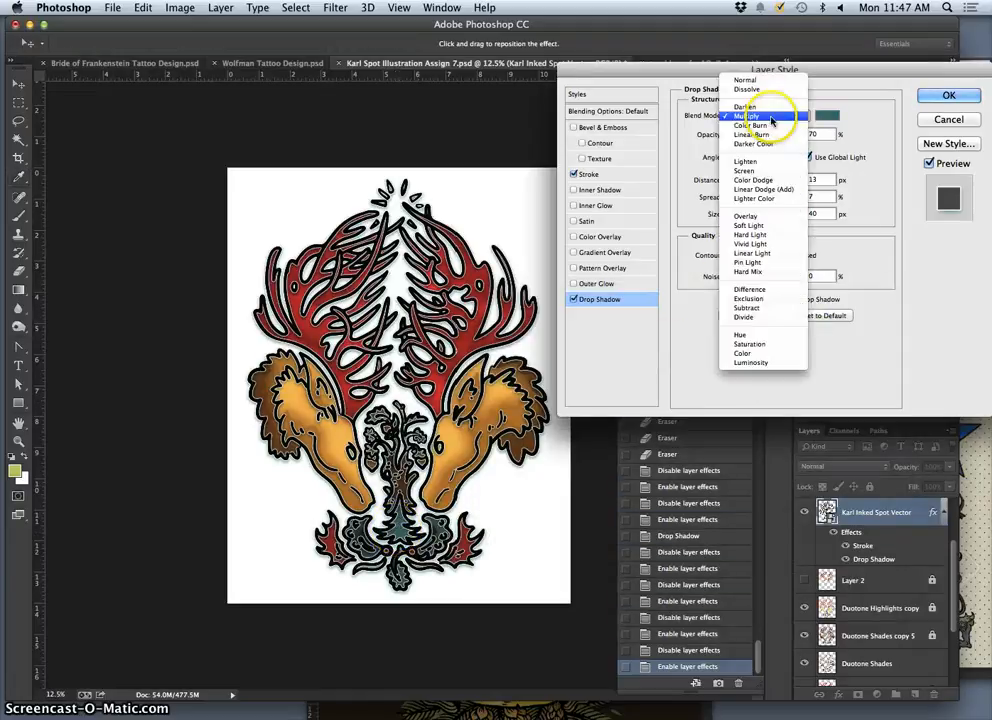
{"action": "left_click", "coordinate": [830, 125]}
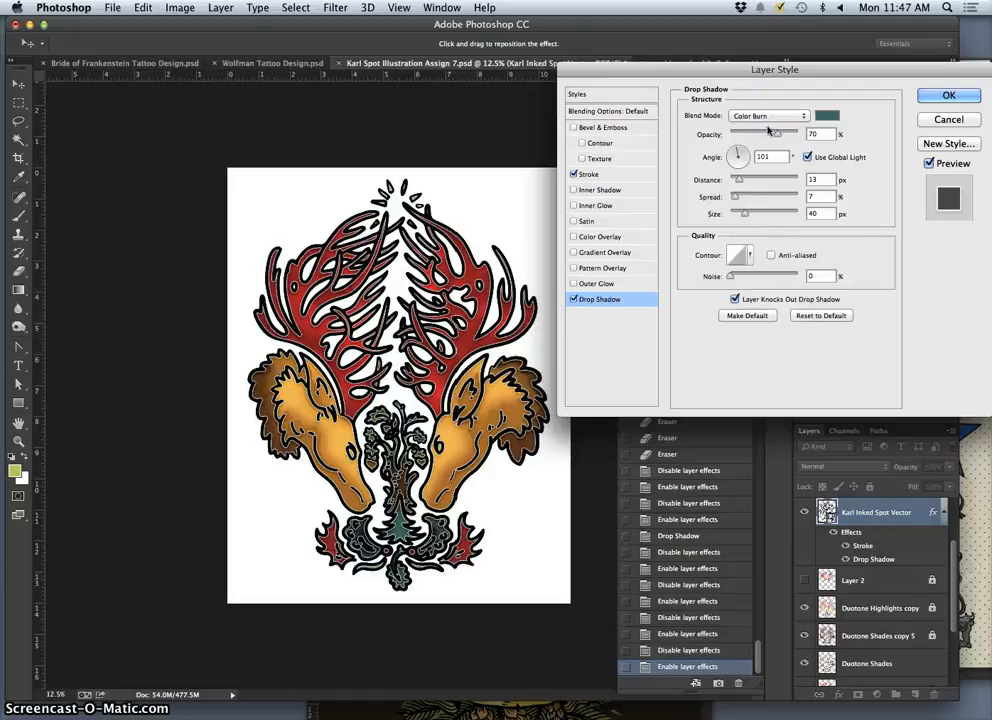
{"action": "left_click", "coordinate": [758, 116]}
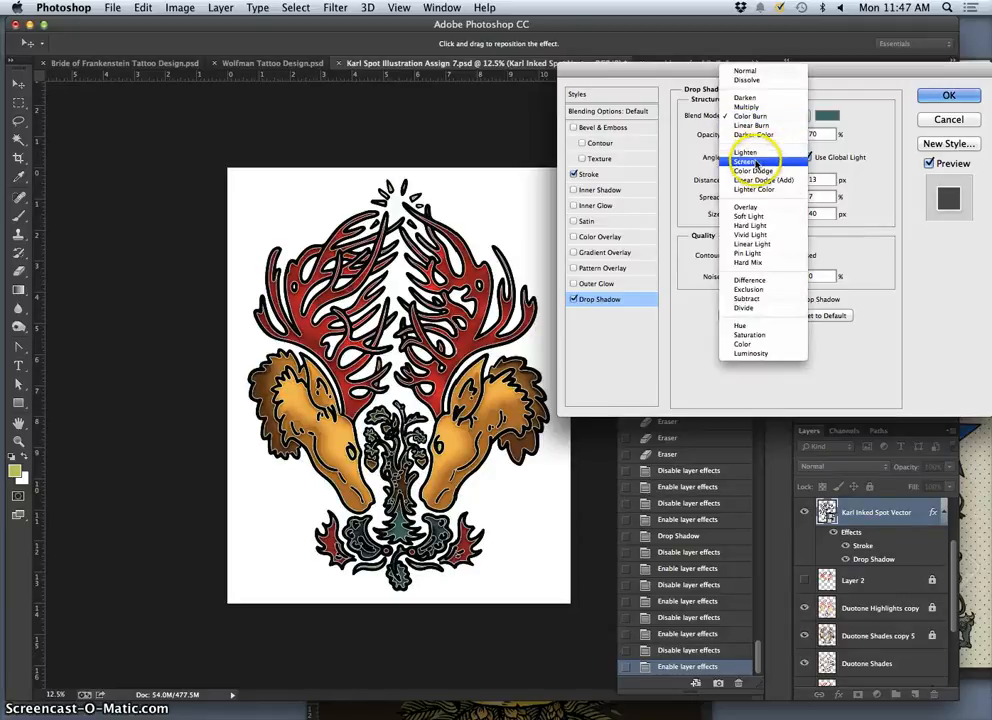
{"action": "left_click", "coordinate": [755, 207]}
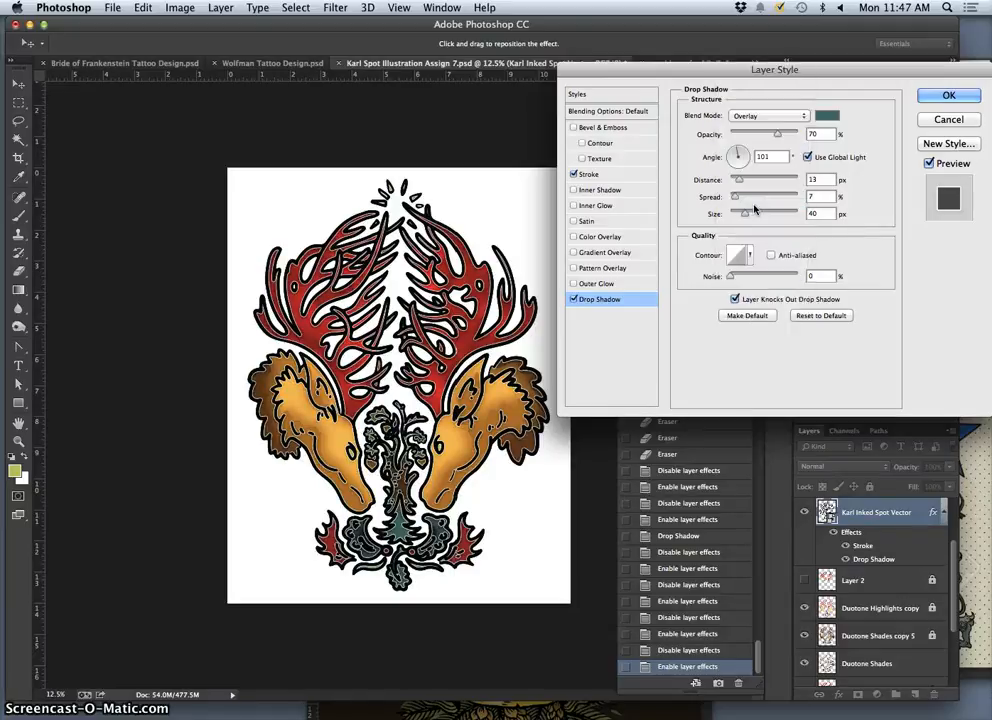
{"action": "left_click", "coordinate": [765, 116]}
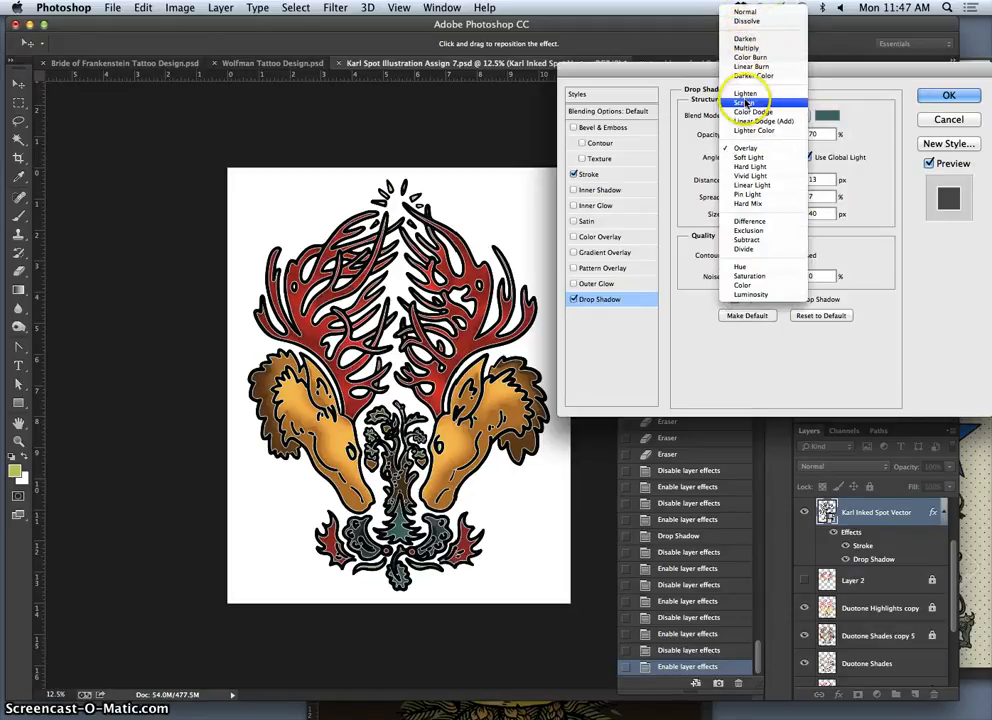
{"action": "left_click", "coordinate": [745, 48]}
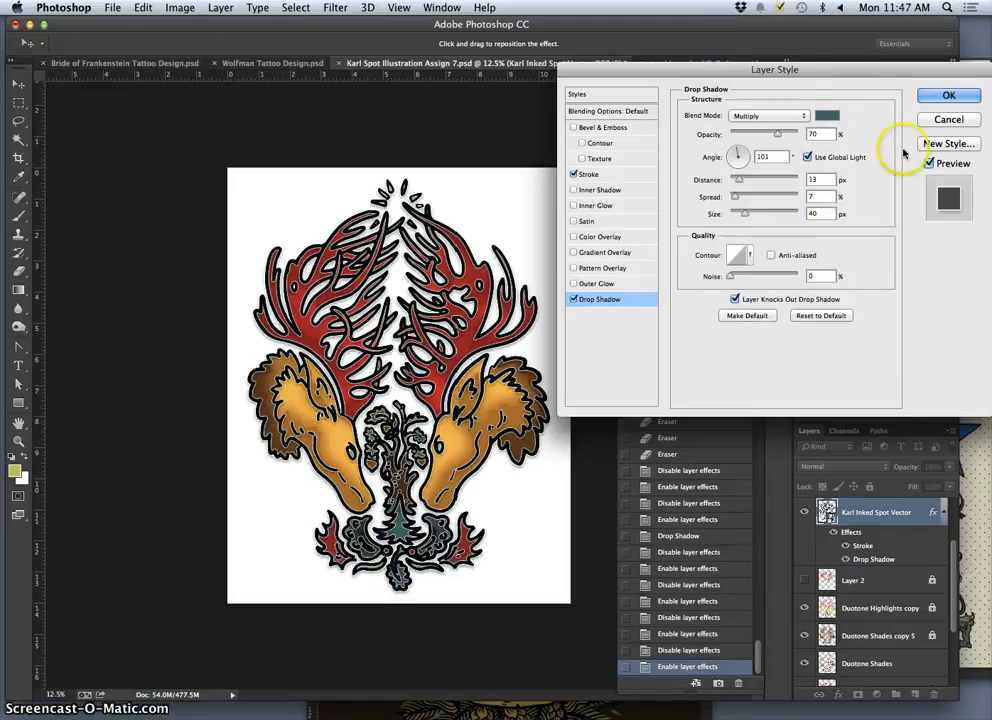
{"action": "left_click", "coordinate": [947, 119]}
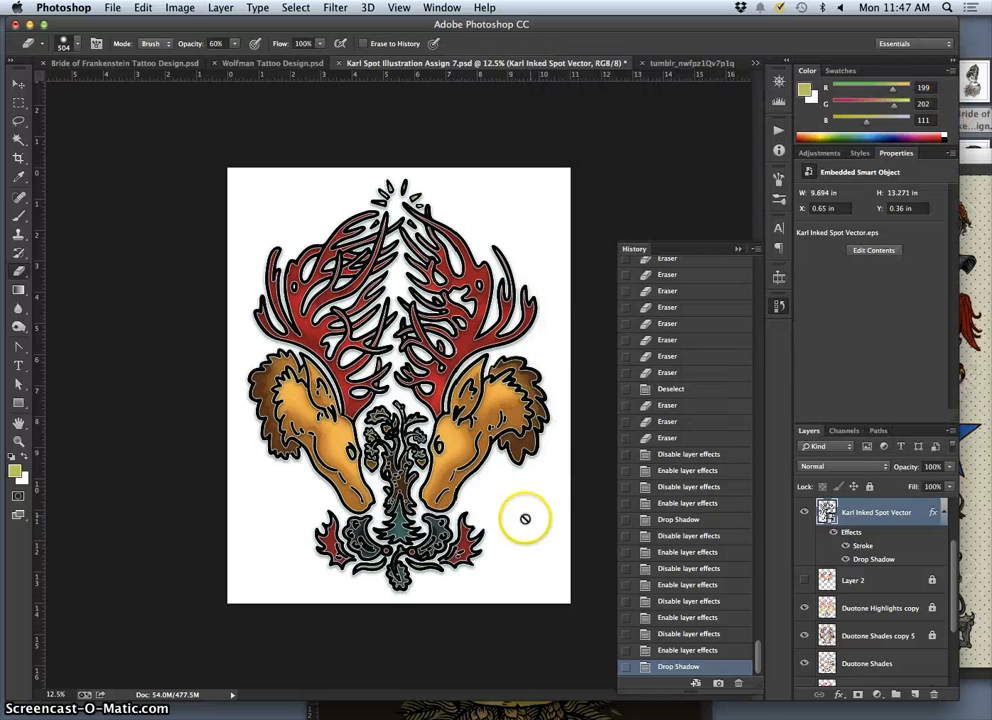
Step: Examine the teal shadow up close around the antlers, deer heads and lower foliage, and return to the full view
{"action": "key", "text": "super+equal"}
{"action": "key", "text": "super+equal"}
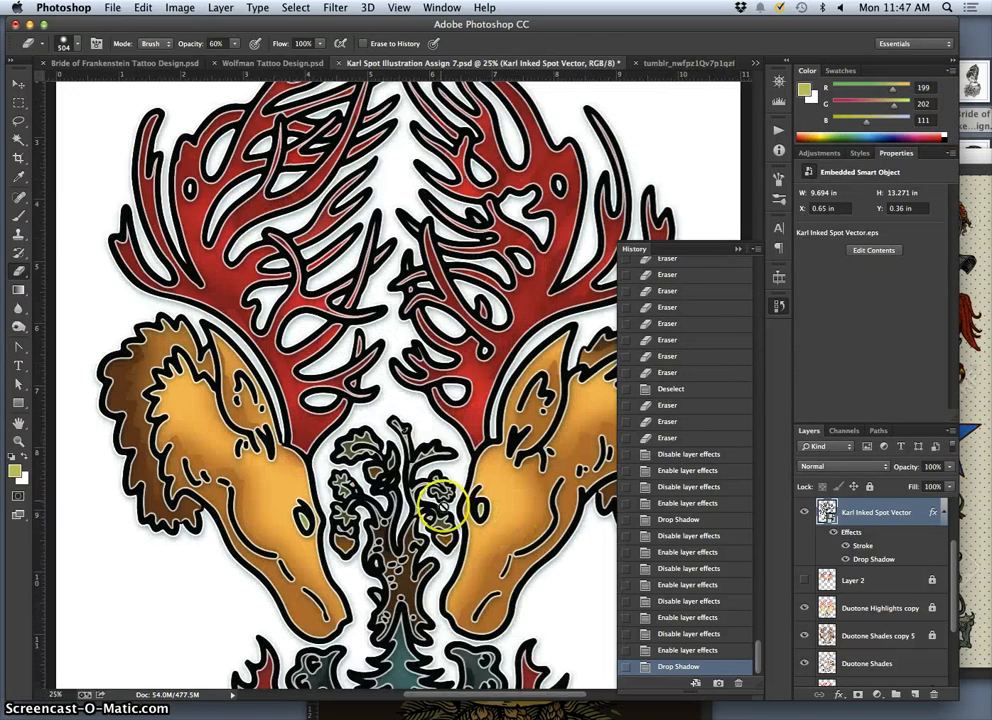
{"action": "scroll", "coordinate": [427, 428], "scroll_direction": "down", "scroll_amount": 5}
{"action": "scroll", "coordinate": [427, 428], "scroll_direction": "right", "scroll_amount": 3}
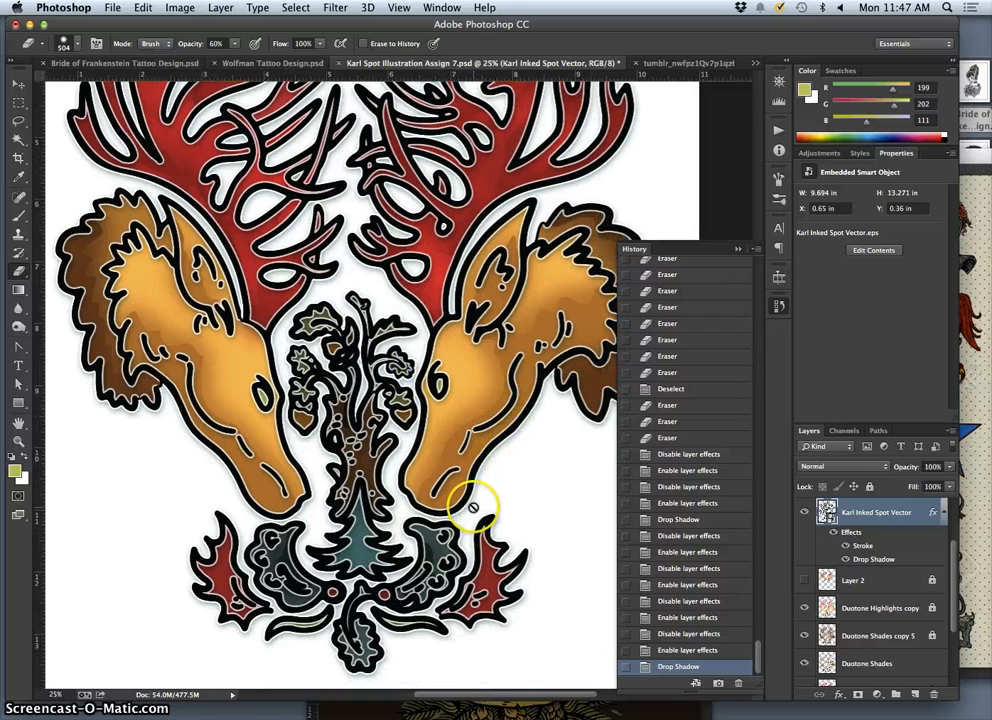
{"action": "key", "text": "super+equal"}
{"action": "key", "text": "super+minus"}
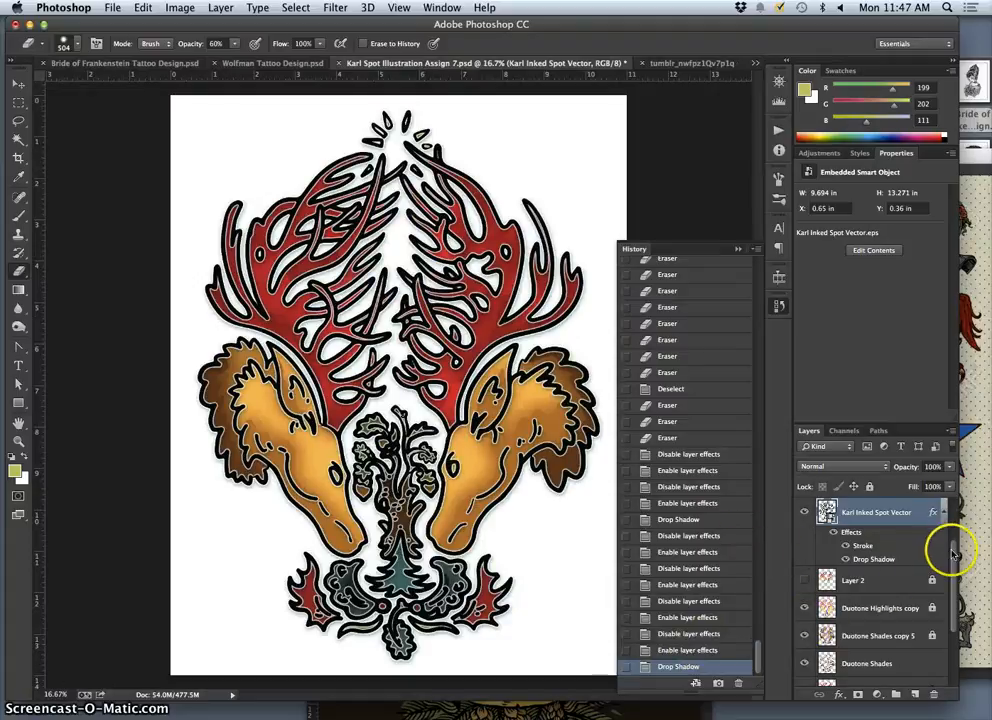
Step: Unlock, show and select Layer 2, which holds the antlers' color gradient
{"action": "key", "text": "super+j"}
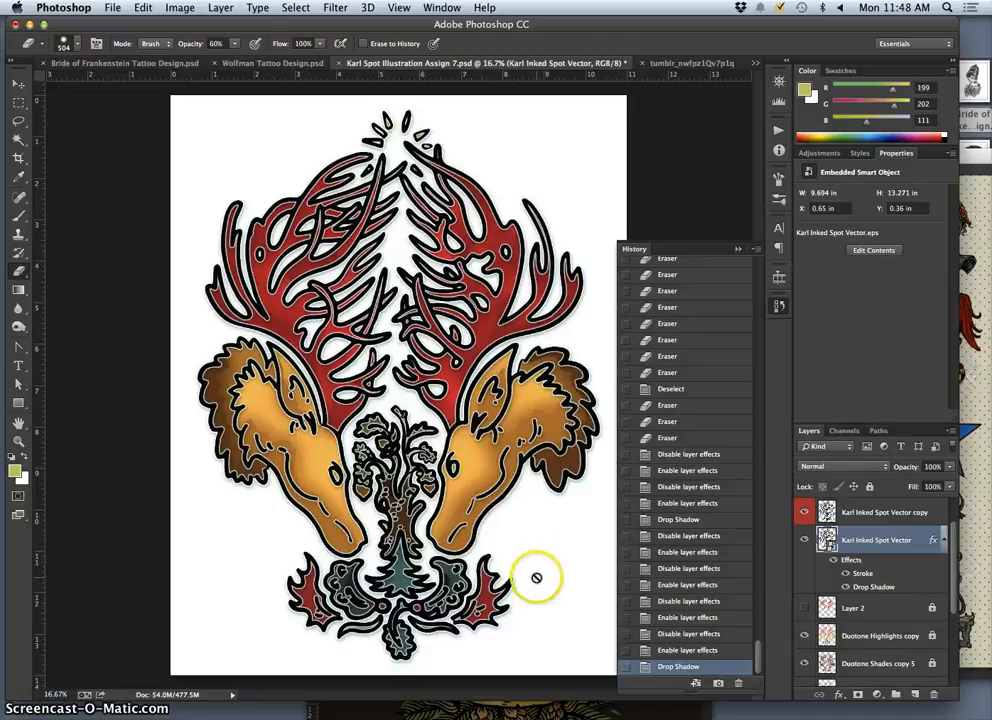
{"action": "left_click", "coordinate": [849, 607]}
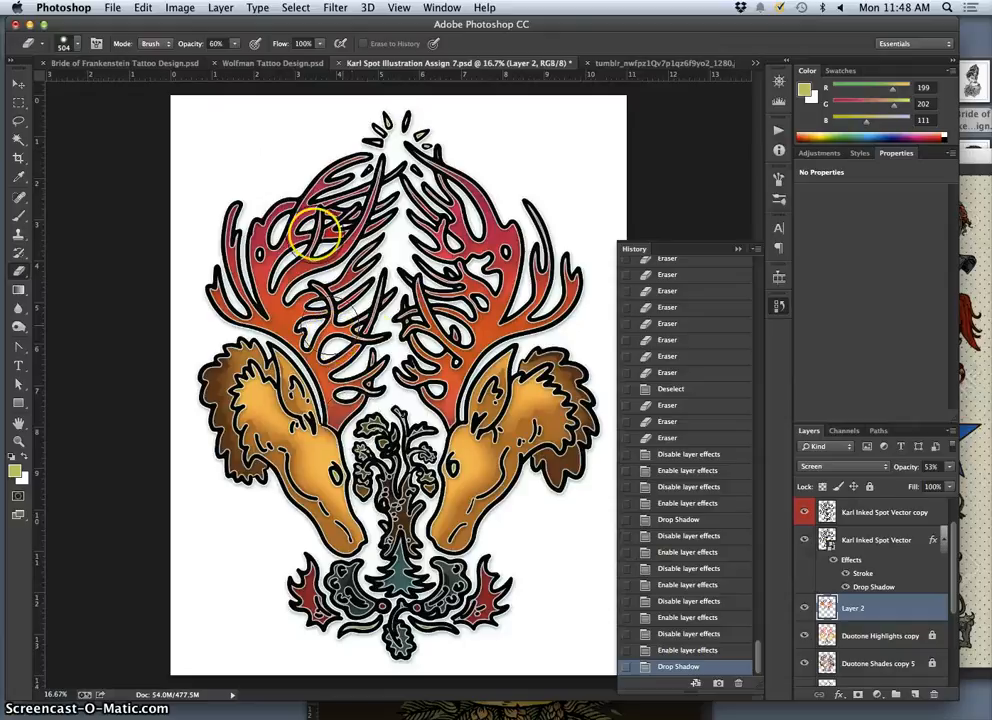
{"action": "left_click", "coordinate": [868, 606]}
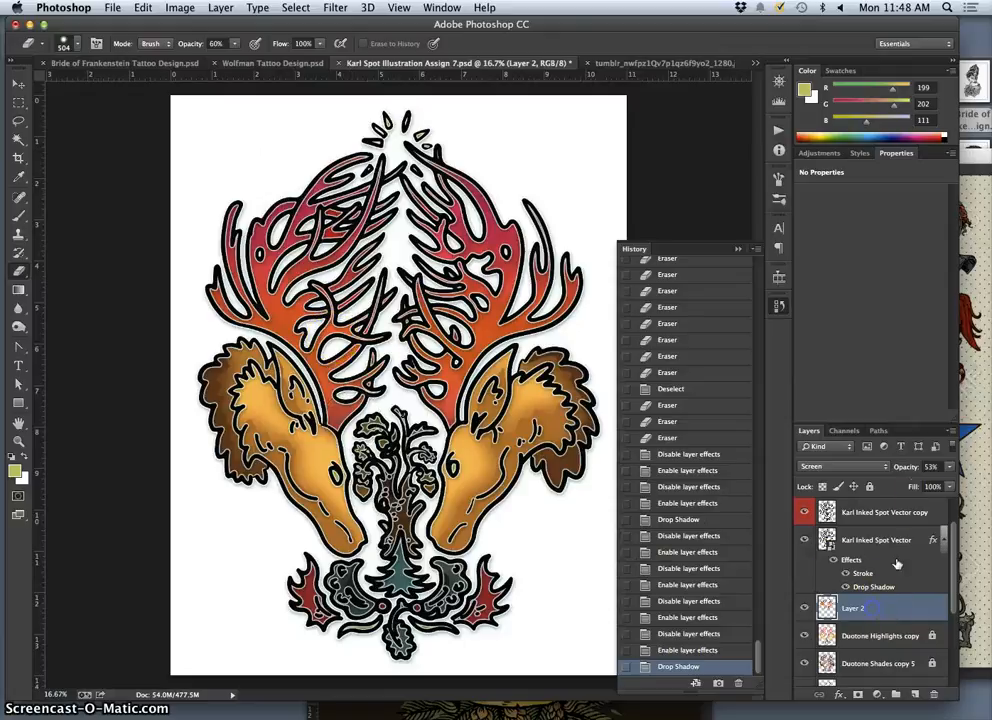
Step: Set Layer 2 to the Normal blend mode at 100% opacity
{"action": "left_click", "coordinate": [832, 466]}
{"action": "left_click", "coordinate": [826, 376]}
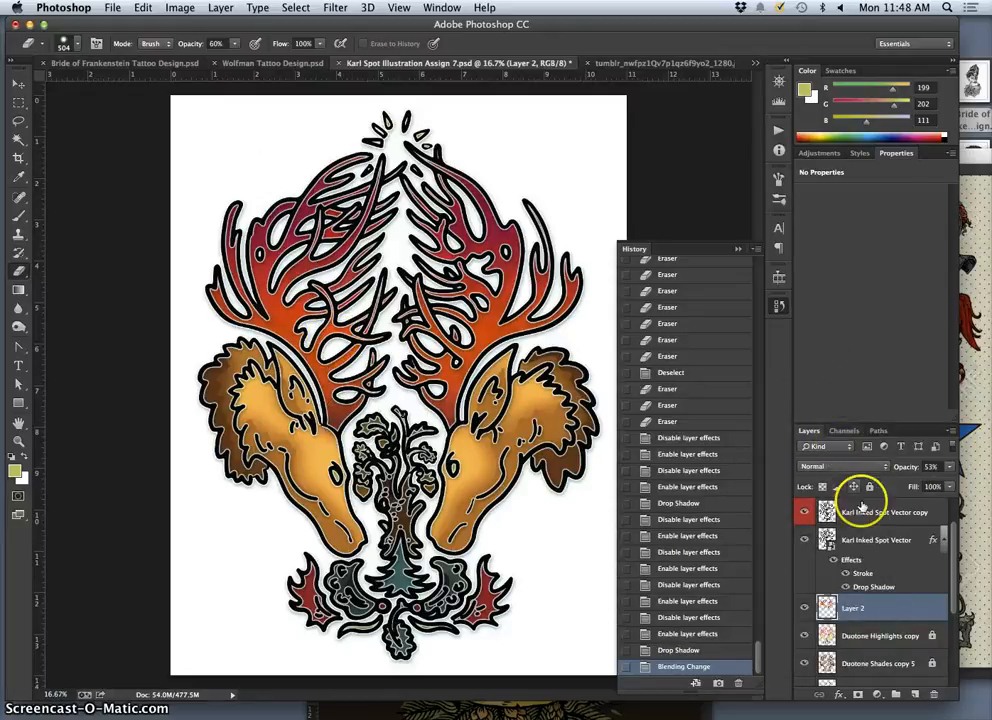
{"action": "left_click", "coordinate": [949, 466]}
{"action": "left_click_drag", "start_coordinate": [915, 484], "coordinate": [919, 484]}
{"action": "left_click", "coordinate": [966, 480]}
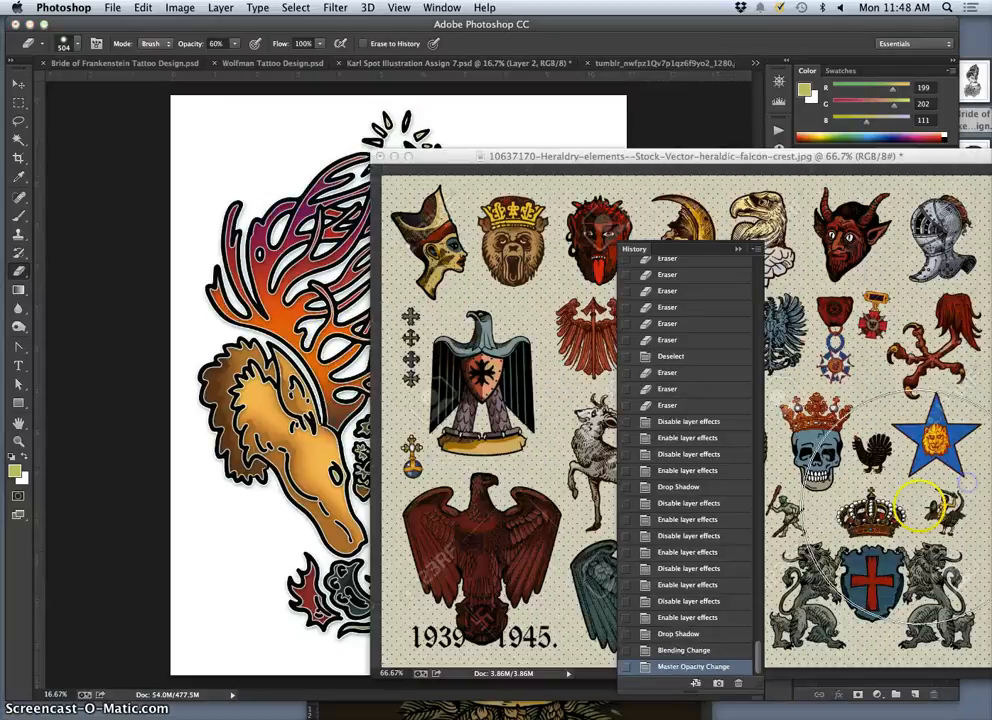
{"action": "left_click", "coordinate": [306, 86]}
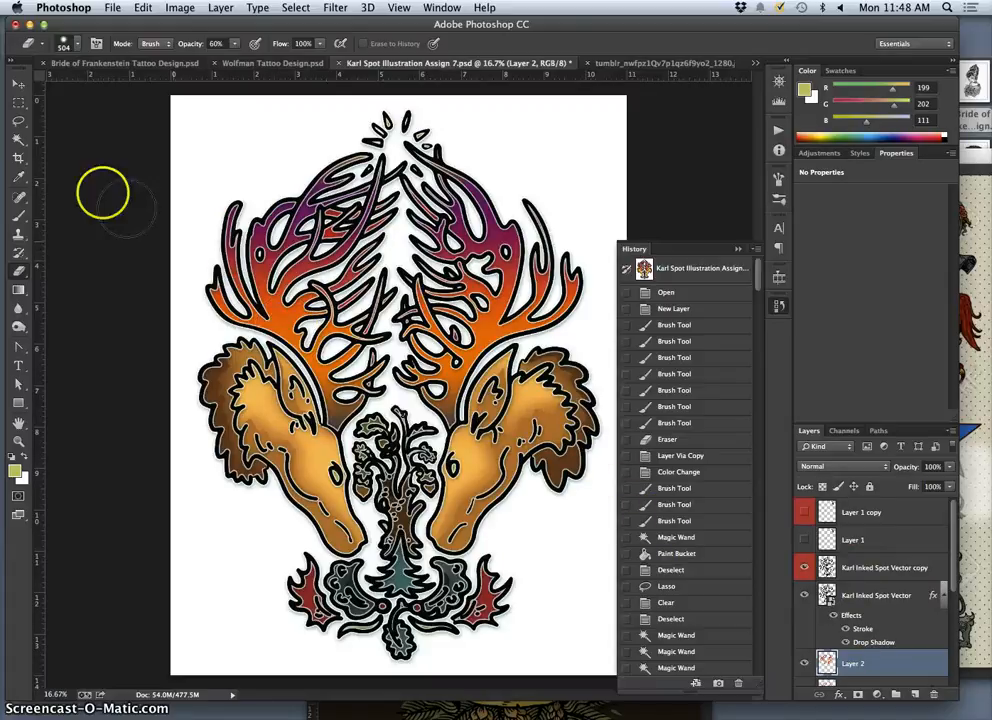
Step: Select the painted antlers on Layer 2 by picking the empty area around them with the Magic Wand and inverting the selection
{"action": "left_click", "coordinate": [20, 138]}
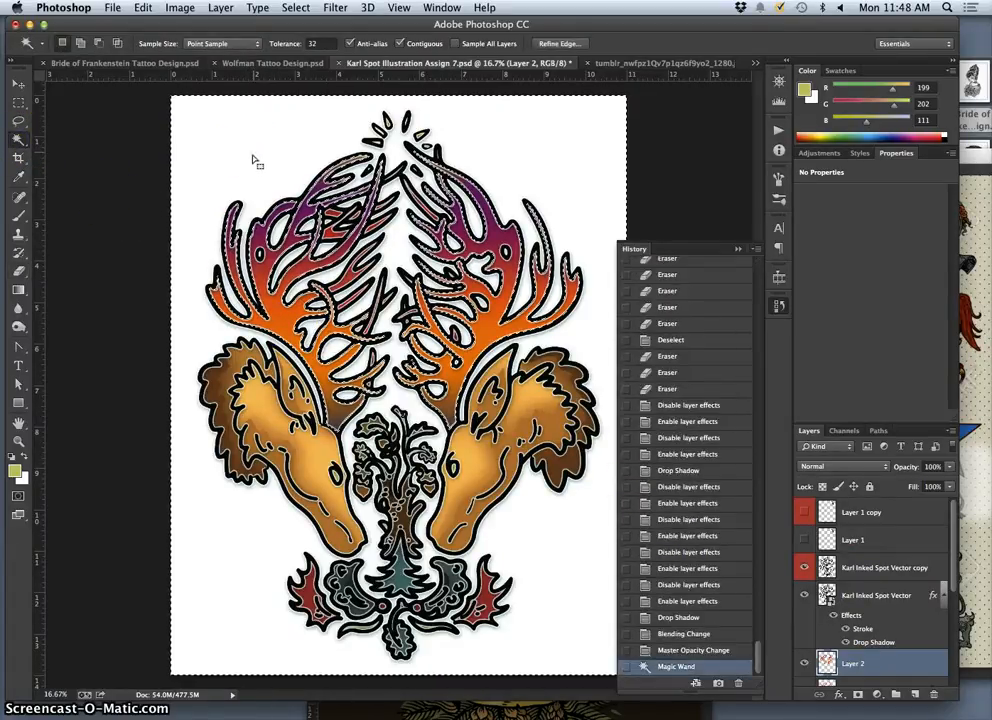
{"action": "left_click", "coordinate": [296, 7]}
{"action": "left_click", "coordinate": [310, 64]}
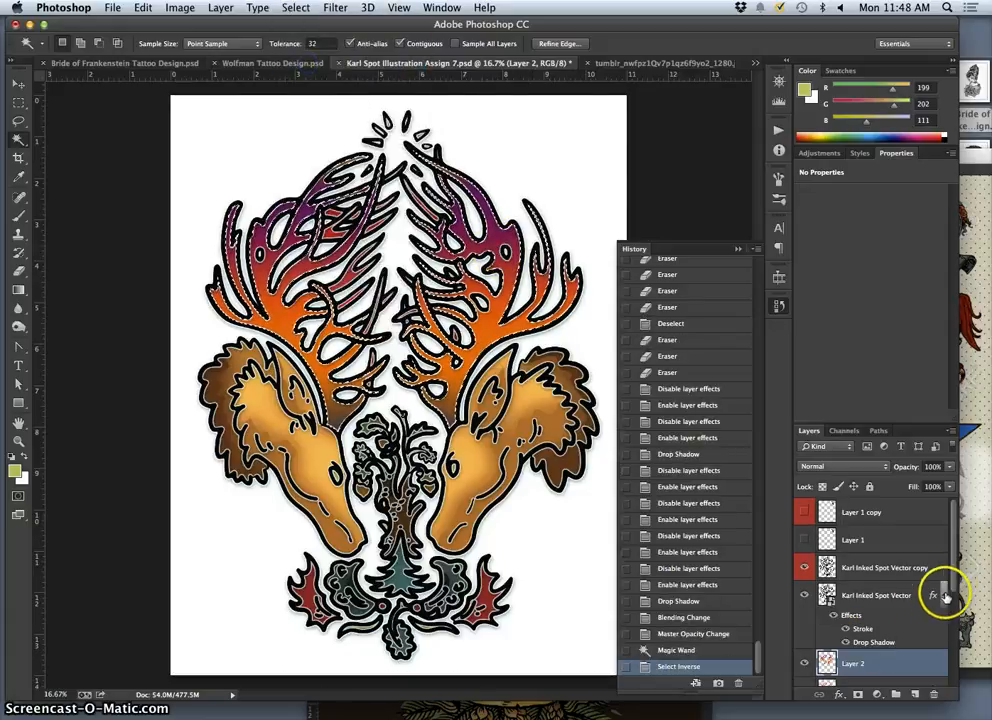
{"action": "left_click_drag", "start_coordinate": [952, 595], "coordinate": [953, 617]}
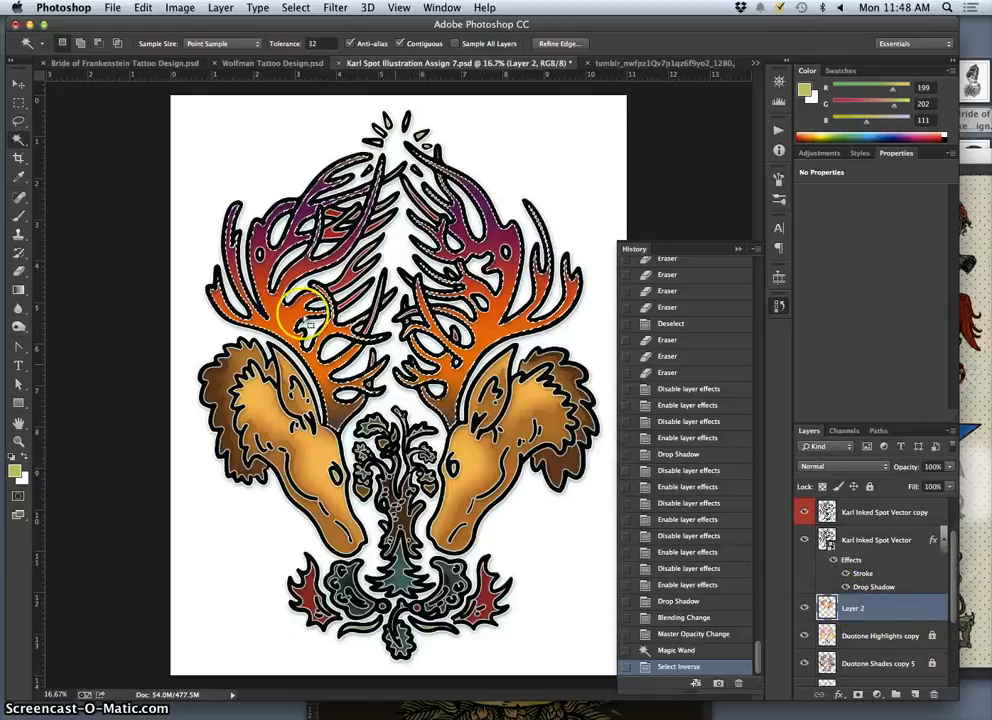
Step: Set up a soft Brush with 307 px size, 22% hardness and 58% opacity
{"action": "left_click", "coordinate": [19, 217]}
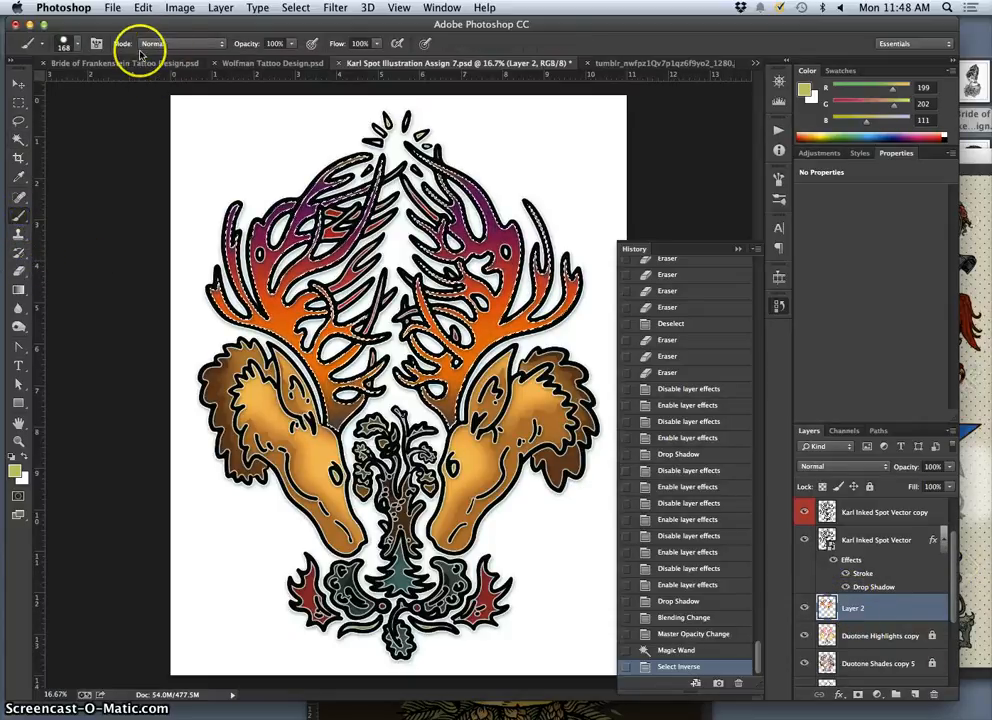
{"action": "left_click", "coordinate": [79, 46]}
{"action": "left_click", "coordinate": [109, 118]}
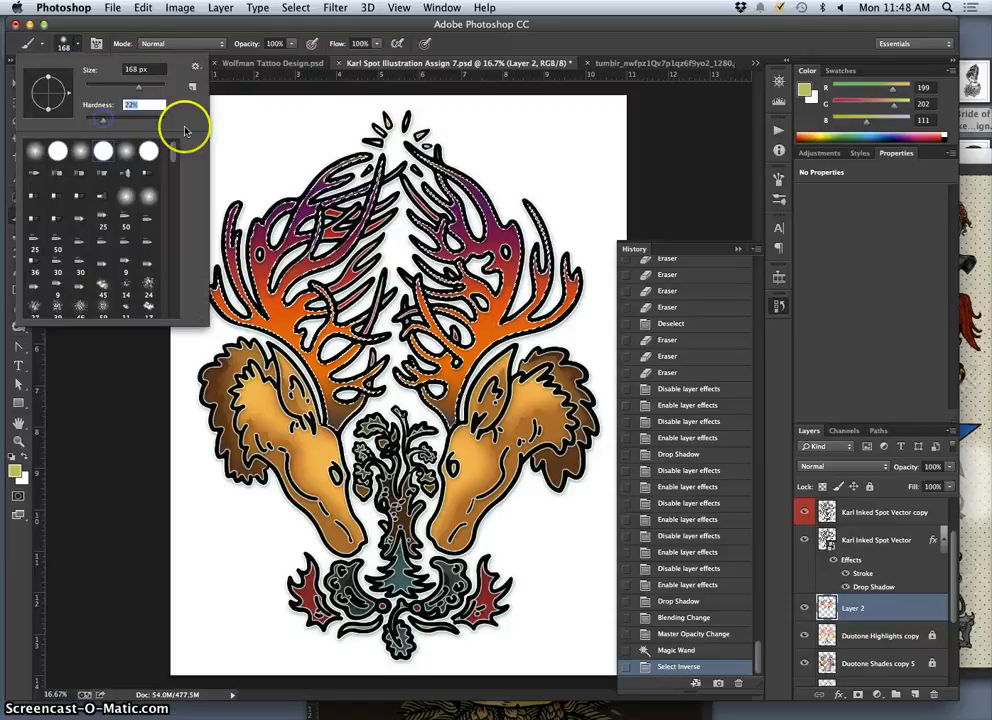
{"action": "left_click", "coordinate": [130, 69]}
{"action": "type", "text": "307"}
{"action": "key", "text": "Return"}
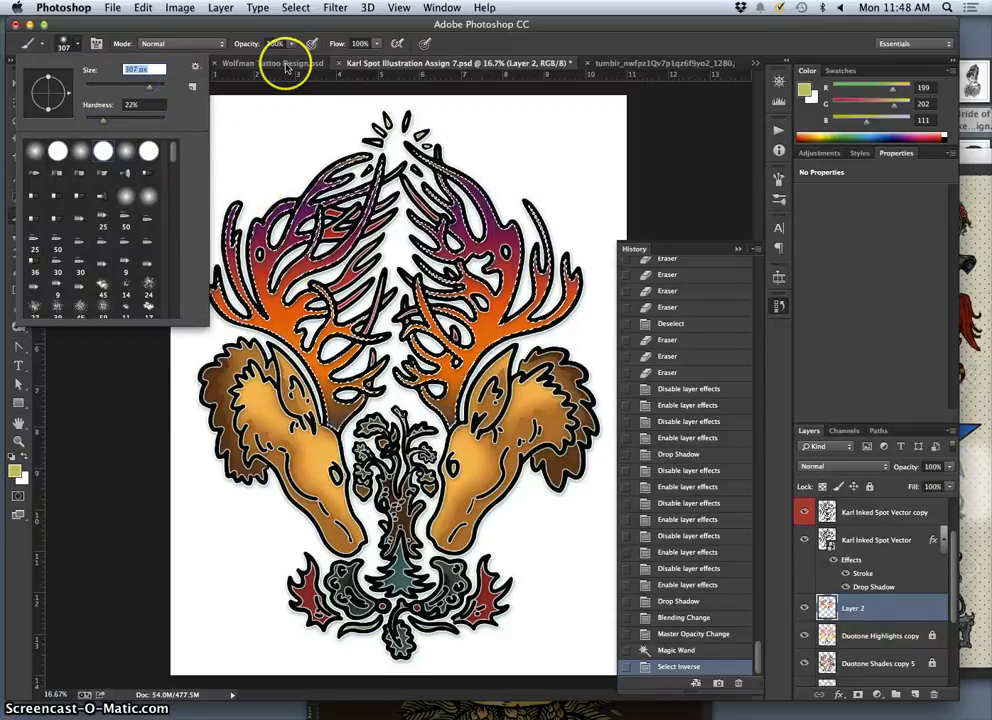
{"action": "left_click_drag", "start_coordinate": [289, 43], "coordinate": [272, 57]}
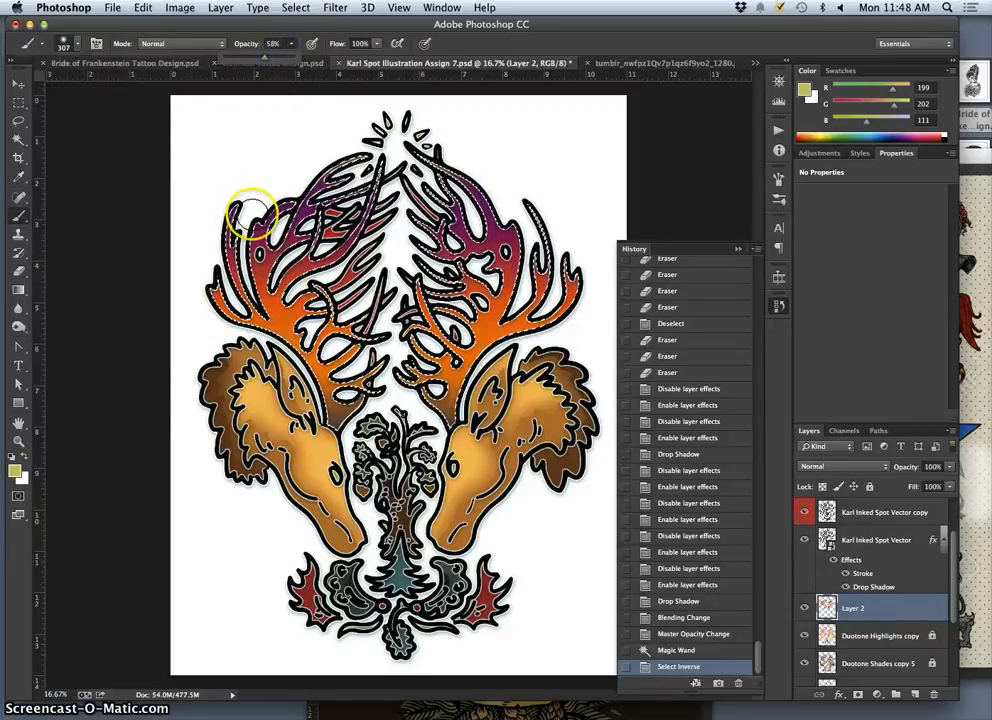
Step: Brush soft yellow-green accents over both deer's antlers on Layer 2, from the upper branches down to the bases, undoing a stray stroke
{"action": "left_click_drag", "start_coordinate": [250, 213], "coordinate": [252, 235]}
{"action": "left_click_drag", "start_coordinate": [245, 283], "coordinate": [283, 288]}
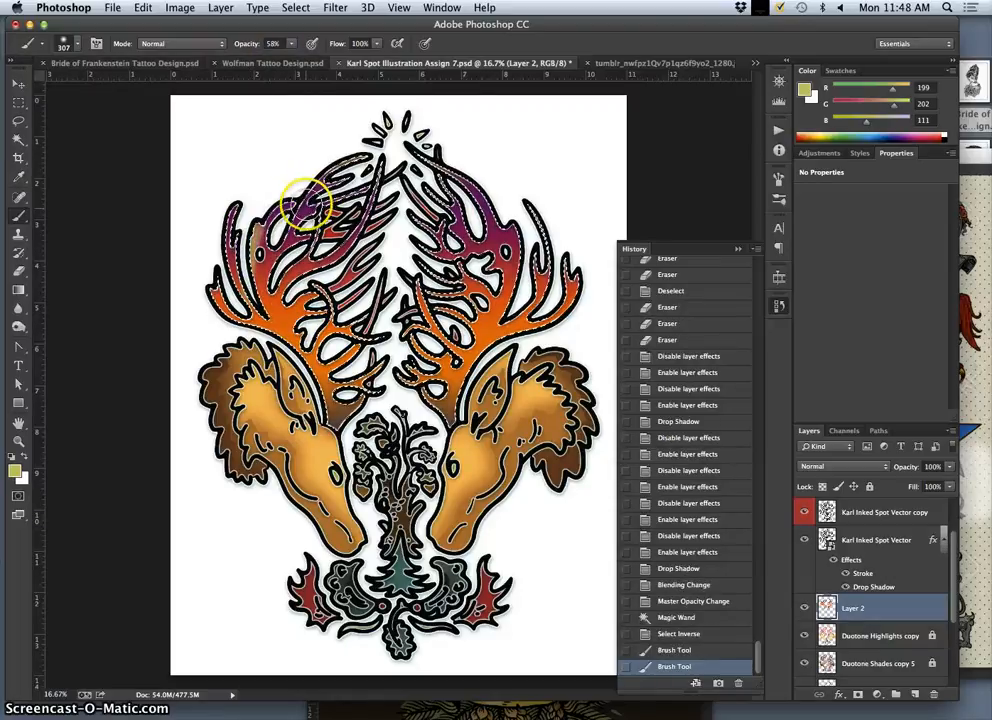
{"action": "left_click_drag", "start_coordinate": [278, 238], "coordinate": [307, 186]}
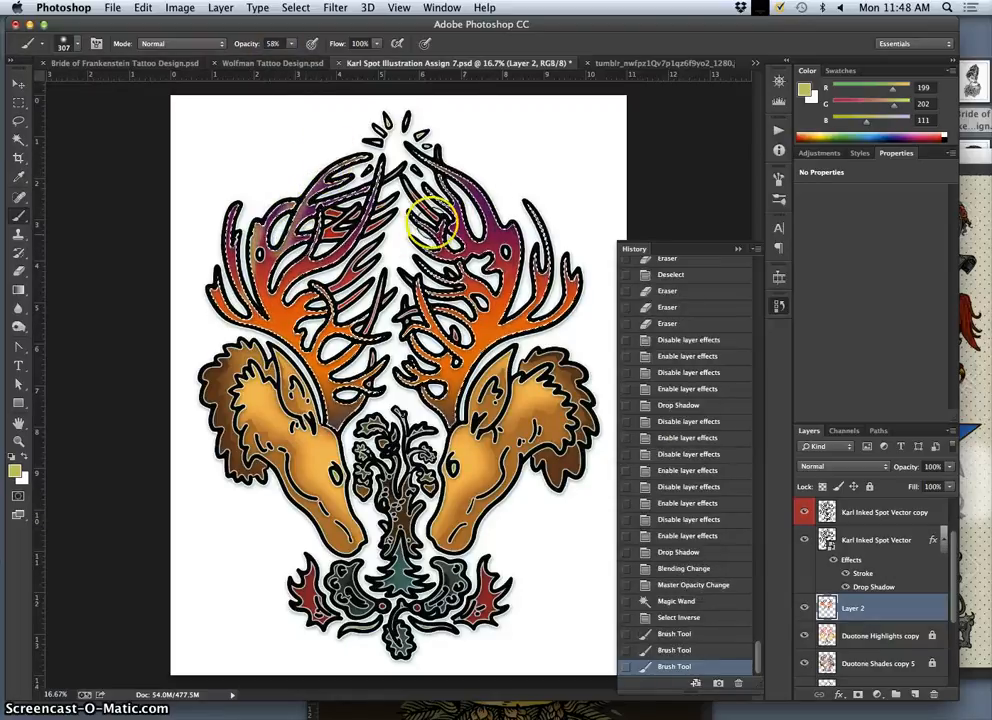
{"action": "left_click_drag", "start_coordinate": [480, 226], "coordinate": [458, 190]}
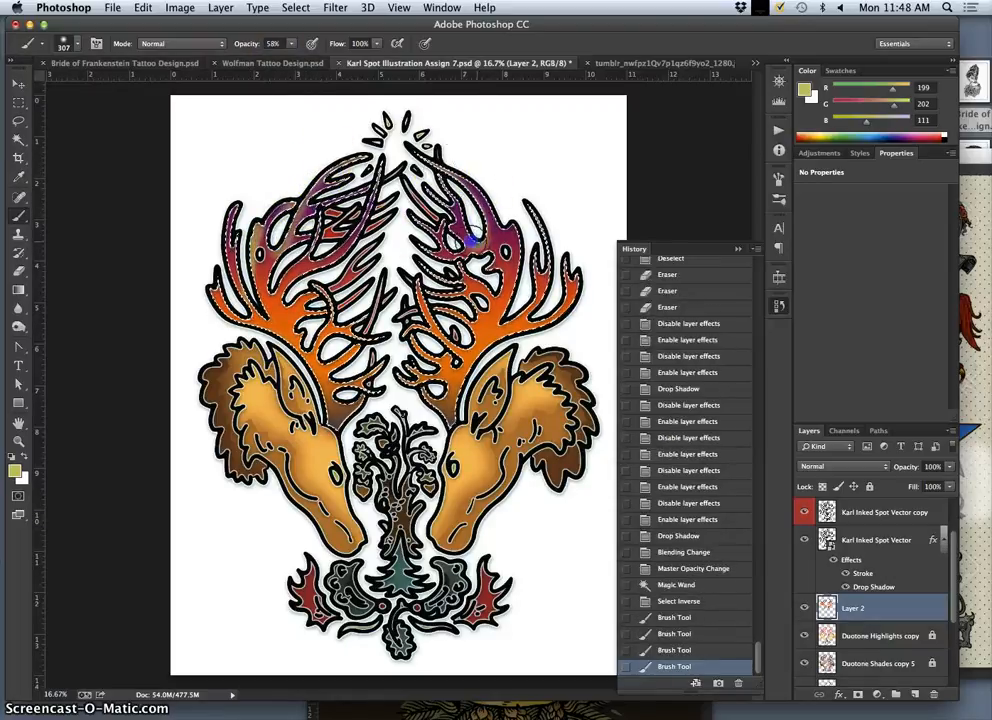
{"action": "left_click_drag", "start_coordinate": [470, 238], "coordinate": [510, 240]}
{"action": "mouse_move", "coordinate": [520, 288]}
{"action": "left_mouse_down"}
{"action": "mouse_move", "coordinate": [558, 261]}
{"action": "mouse_move", "coordinate": [486, 342]}
{"action": "left_mouse_up"}
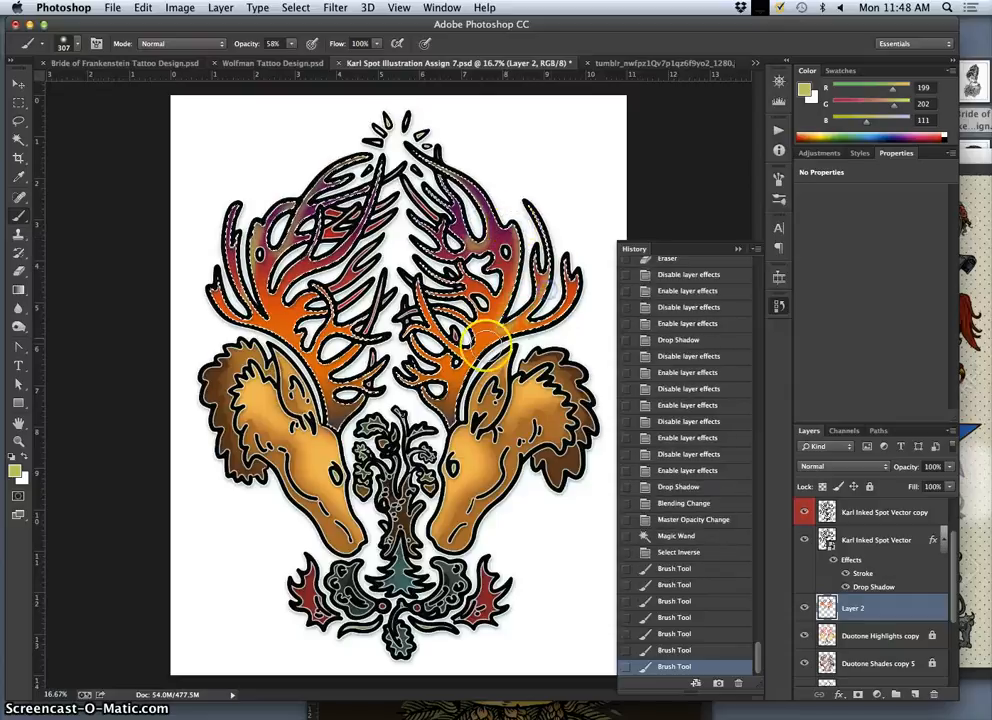
{"action": "left_click_drag", "start_coordinate": [460, 283], "coordinate": [390, 385]}
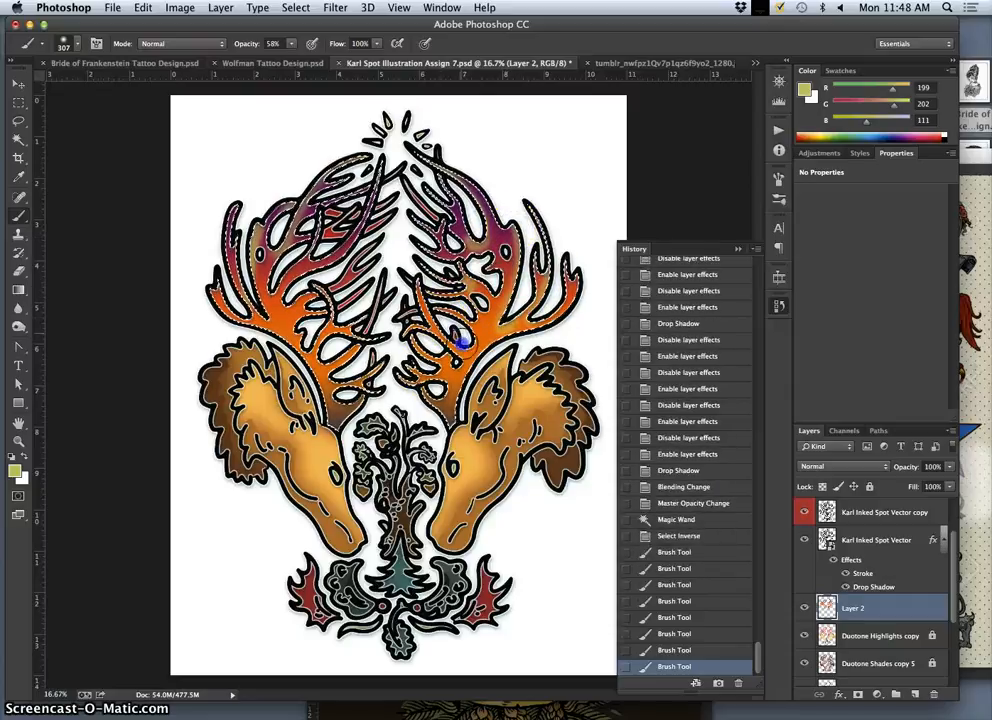
{"action": "mouse_move", "coordinate": [461, 341]}
{"action": "left_mouse_down"}
{"action": "mouse_move", "coordinate": [396, 411]}
{"action": "mouse_move", "coordinate": [305, 338]}
{"action": "left_mouse_up"}
{"action": "left_click_drag", "start_coordinate": [310, 293], "coordinate": [250, 395]}
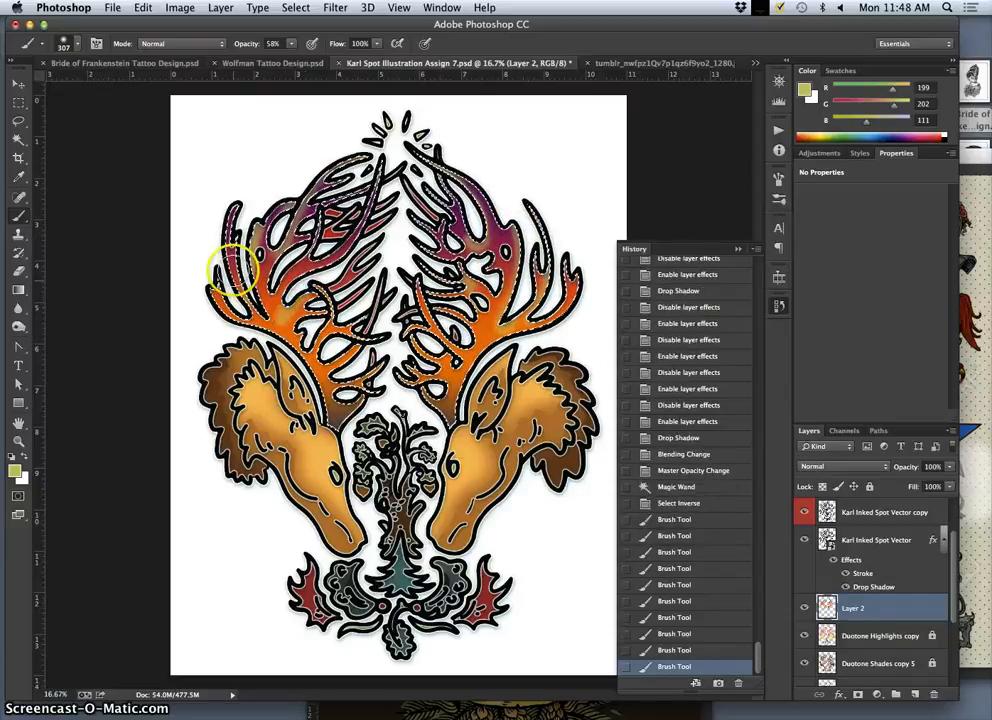
{"action": "mouse_move", "coordinate": [232, 268]}
{"action": "left_mouse_down"}
{"action": "mouse_move", "coordinate": [372, 345]}
{"action": "mouse_move", "coordinate": [385, 277]}
{"action": "mouse_move", "coordinate": [435, 155]}
{"action": "mouse_move", "coordinate": [460, 133]}
{"action": "mouse_move", "coordinate": [355, 243]}
{"action": "left_mouse_up"}
{"action": "mouse_move", "coordinate": [430, 175]}
{"action": "left_mouse_down"}
{"action": "mouse_move", "coordinate": [452, 215]}
{"action": "mouse_move", "coordinate": [452, 240]}
{"action": "left_mouse_up"}
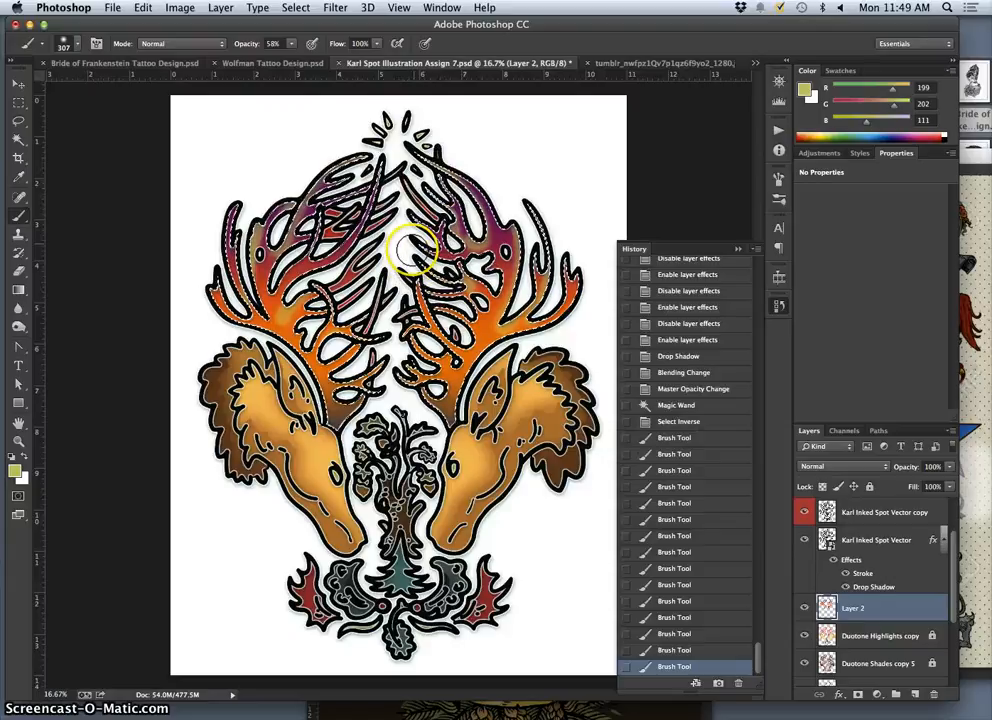
{"action": "left_click", "coordinate": [445, 262]}
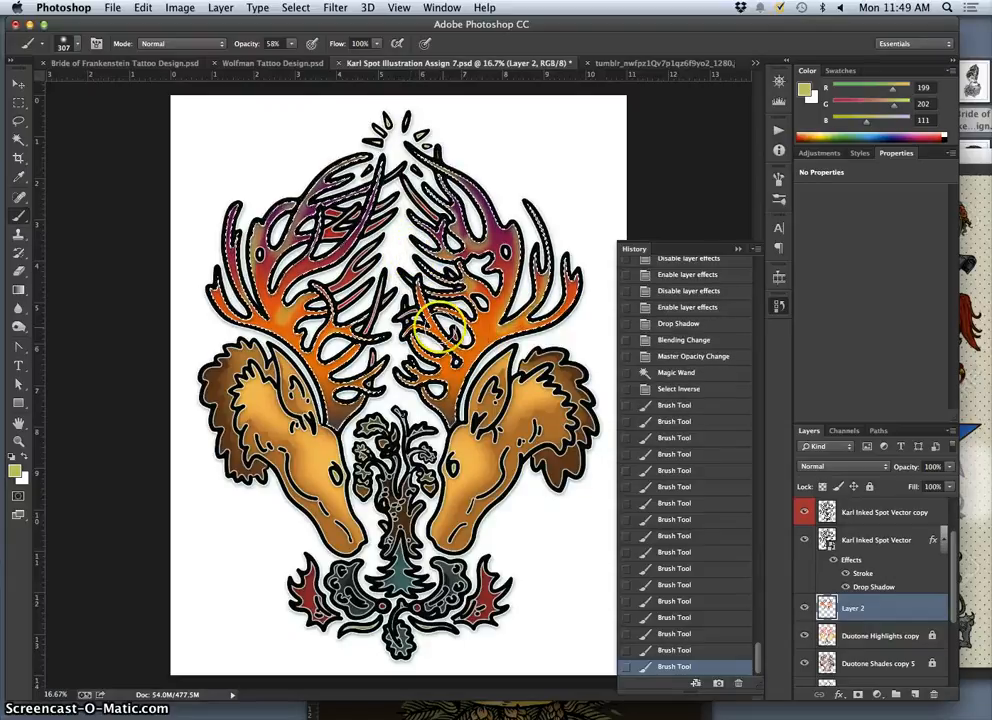
{"action": "mouse_move", "coordinate": [466, 352]}
{"action": "left_mouse_down"}
{"action": "mouse_move", "coordinate": [461, 307]}
{"action": "mouse_move", "coordinate": [469, 338]}
{"action": "mouse_move", "coordinate": [436, 367]}
{"action": "mouse_move", "coordinate": [454, 335]}
{"action": "mouse_move", "coordinate": [438, 390]}
{"action": "mouse_move", "coordinate": [428, 358]}
{"action": "mouse_move", "coordinate": [449, 361]}
{"action": "mouse_move", "coordinate": [386, 398]}
{"action": "left_mouse_up"}
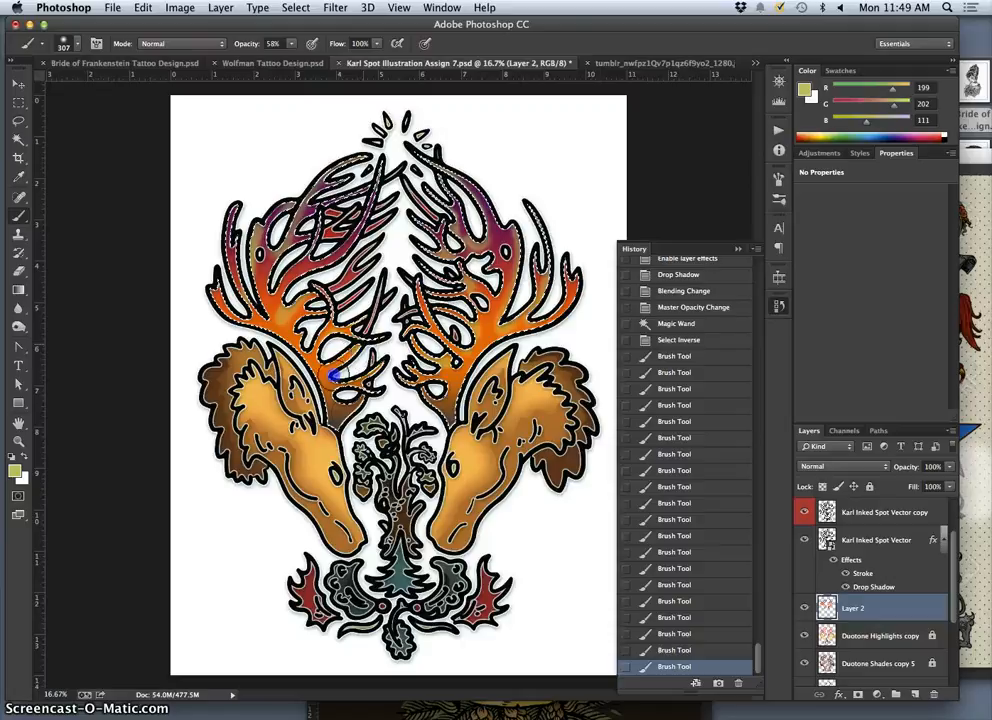
{"action": "left_click_drag", "start_coordinate": [335, 375], "coordinate": [373, 413]}
{"action": "left_click", "coordinate": [345, 398]}
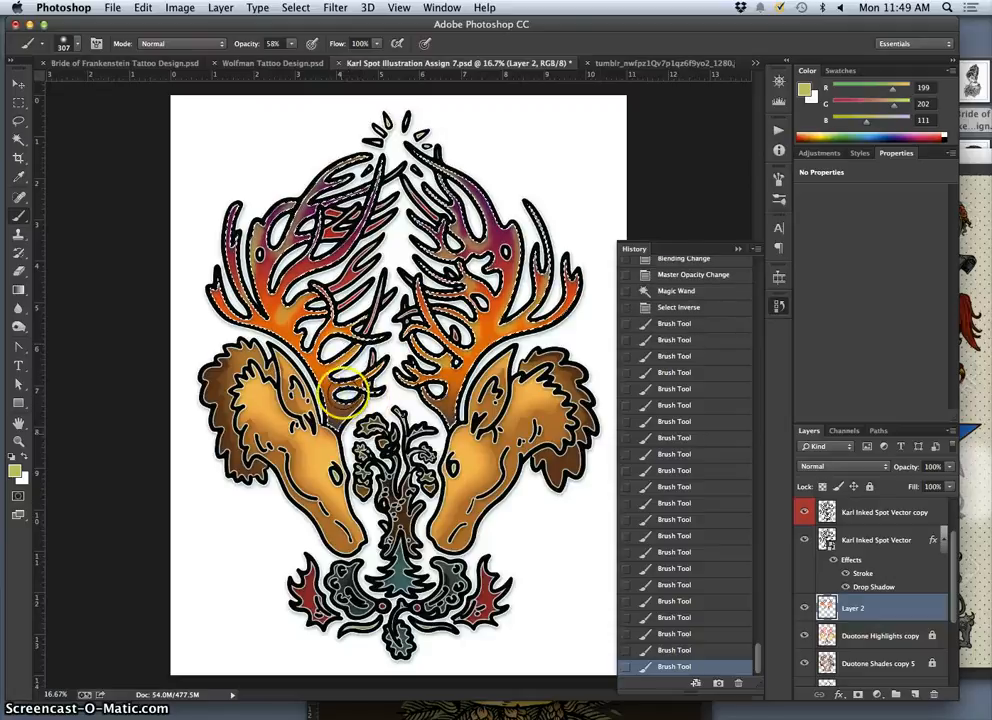
{"action": "left_click", "coordinate": [363, 478]}
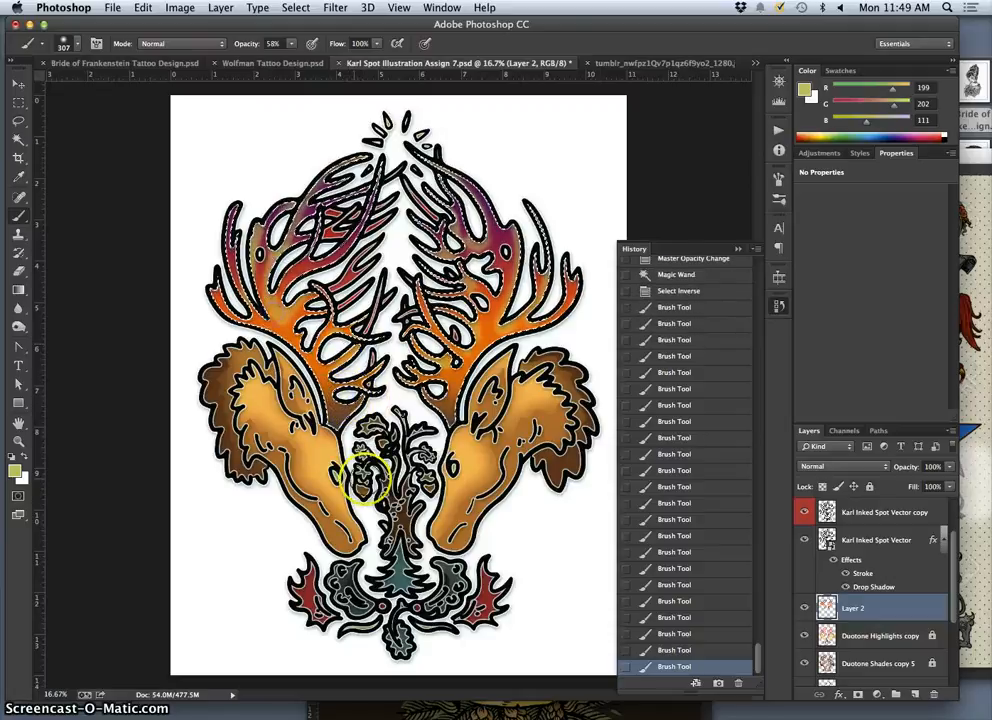
{"action": "key", "text": "super+z"}
{"action": "left_click", "coordinate": [437, 452]}
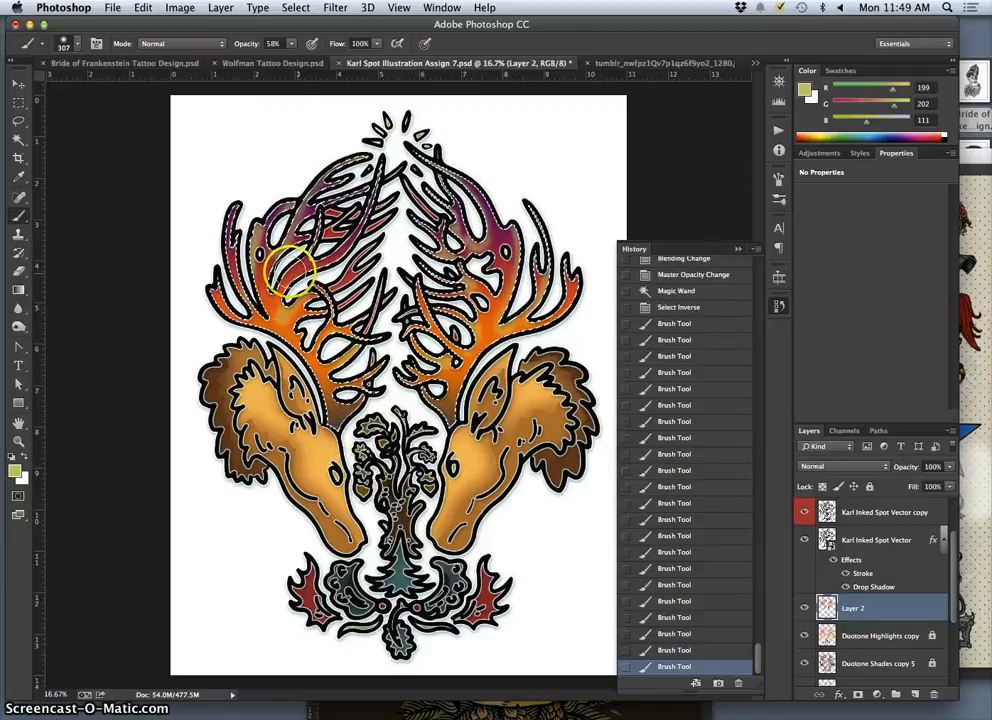
{"action": "left_click_drag", "start_coordinate": [247, 266], "coordinate": [276, 322]}
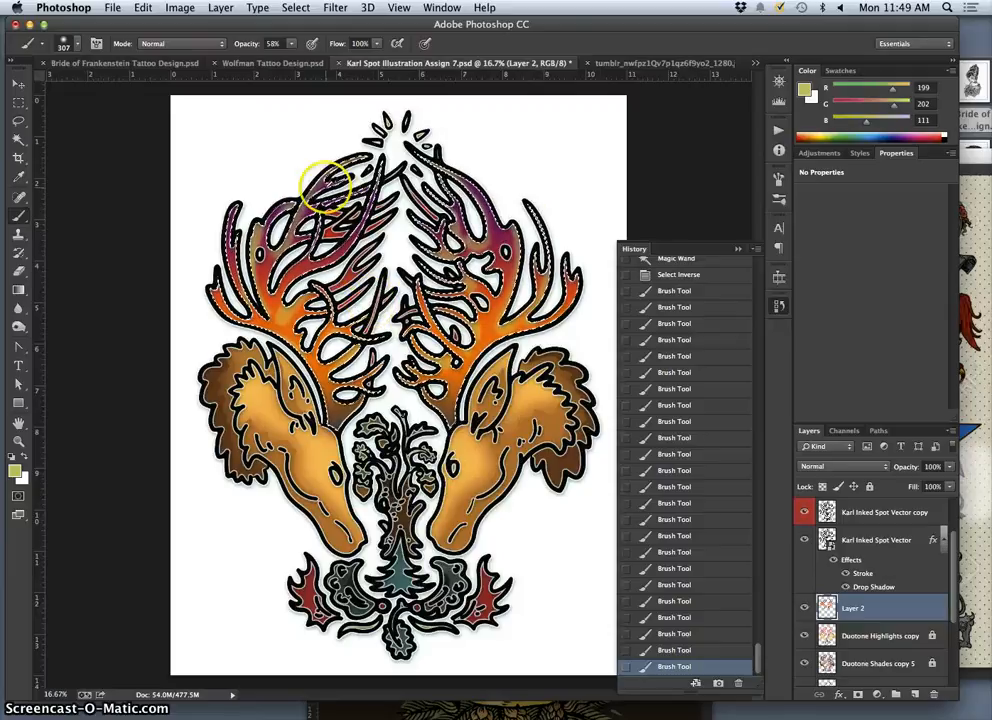
Step: Set the foreground color to teal #277487 for the antler accents
{"action": "left_click", "coordinate": [340, 188], "text": "alt"}
{"action": "left_click", "coordinate": [14, 470]}
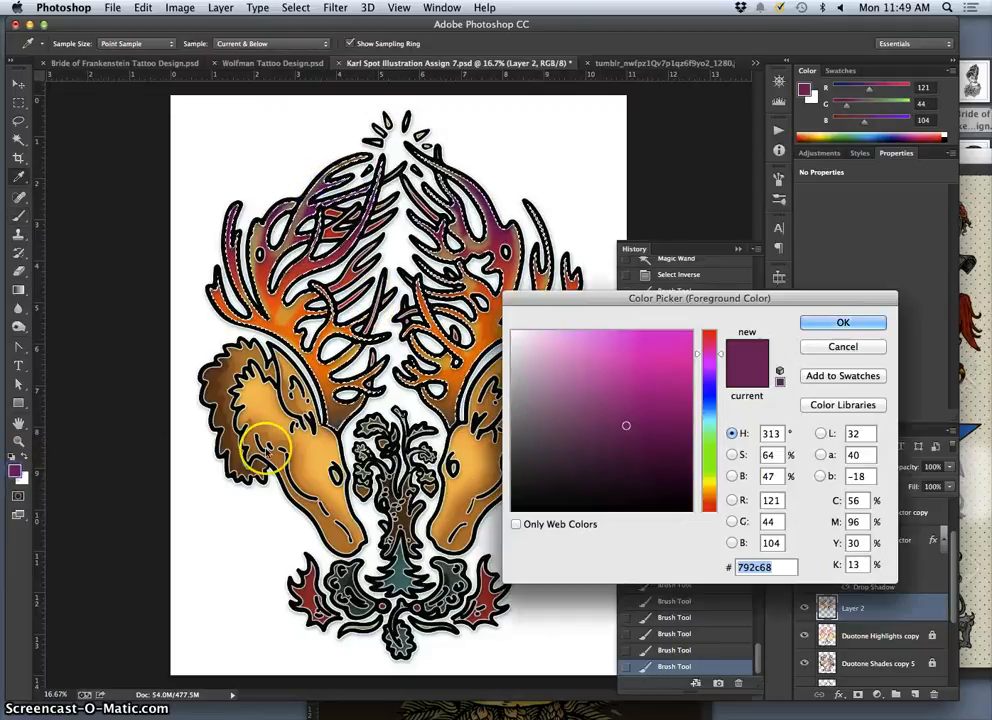
{"action": "left_click_drag", "start_coordinate": [708, 356], "coordinate": [708, 418]}
{"action": "left_click", "coordinate": [640, 413]}
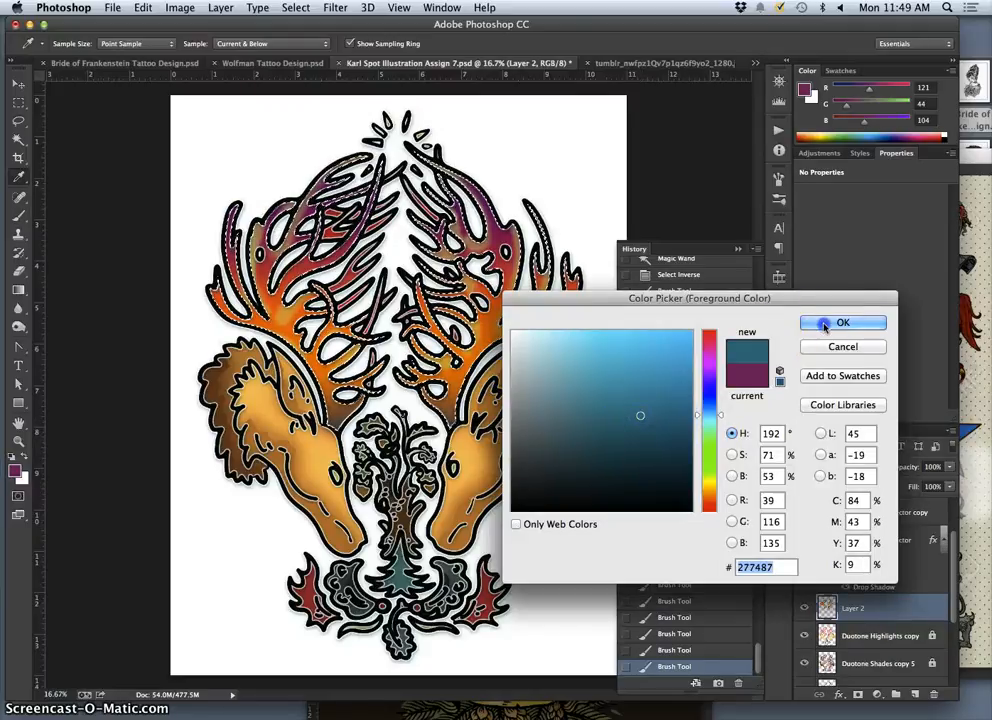
{"action": "left_click", "coordinate": [857, 322]}
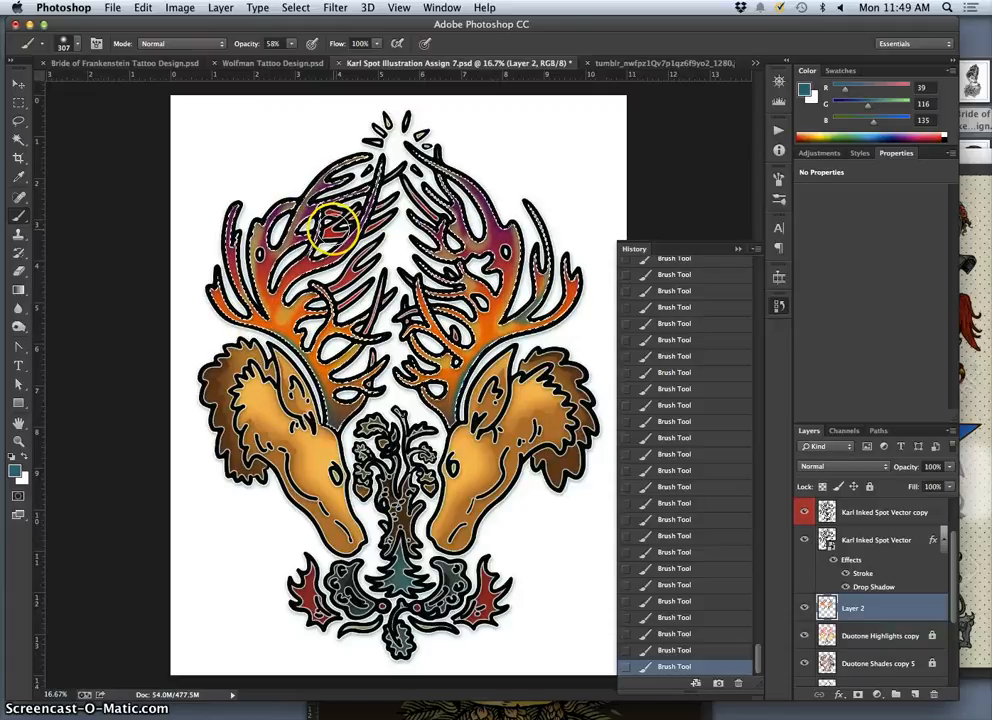
Step: Add the red pieces left between the antler branches to the selection with the Magic Wand on the Flat Color layer
{"action": "left_click", "coordinate": [18, 140]}
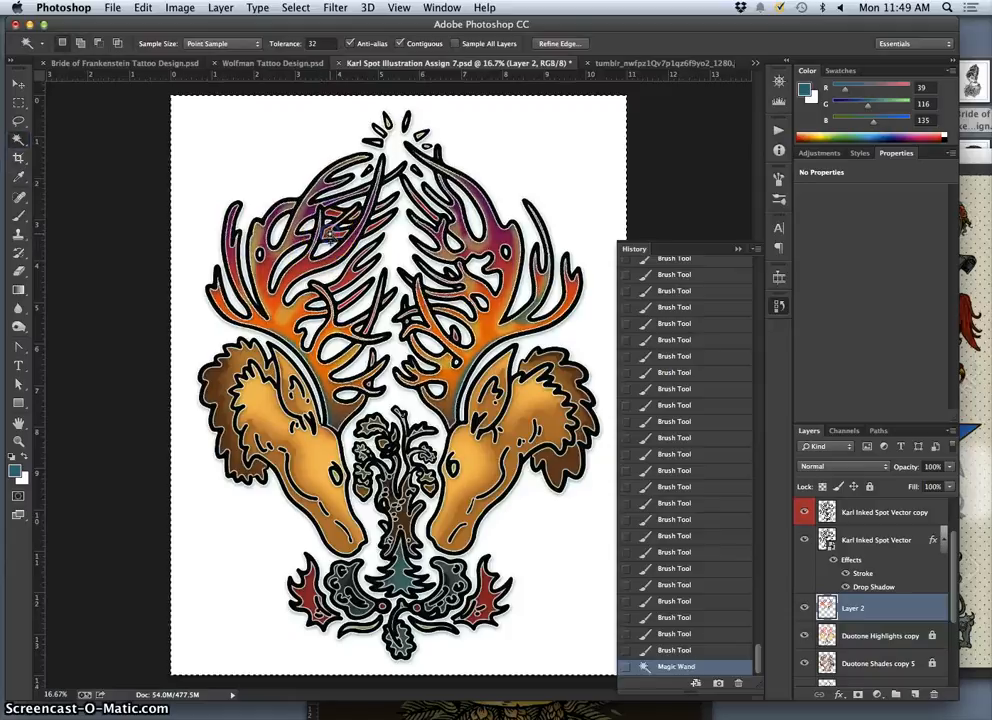
{"action": "key", "text": "super+c"}
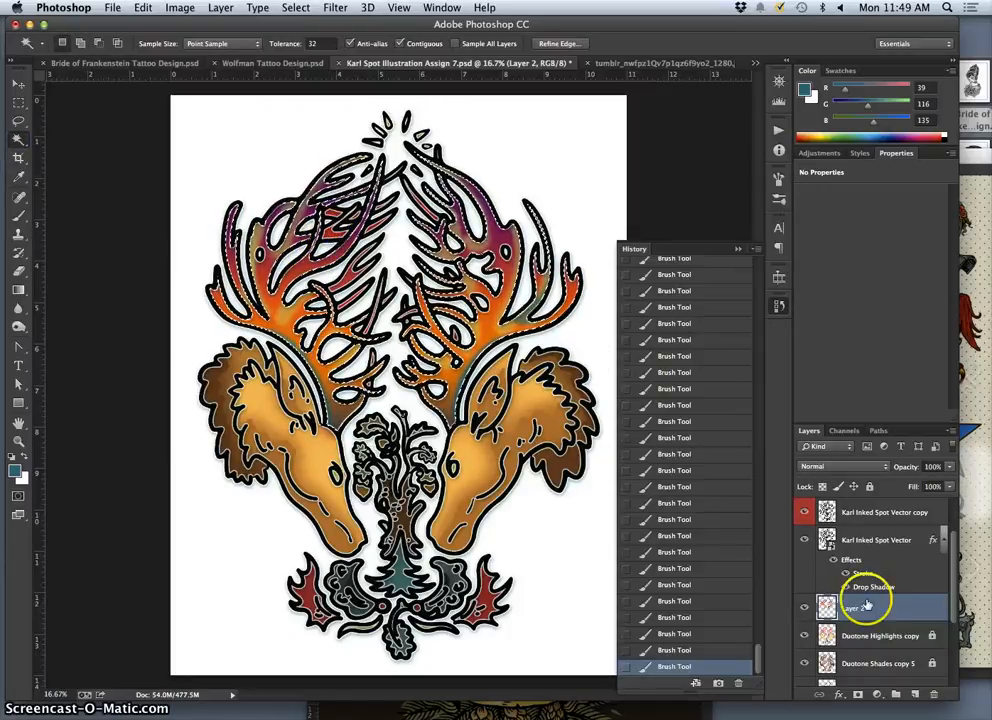
{"action": "left_click_drag", "start_coordinate": [952, 597], "coordinate": [950, 630]}
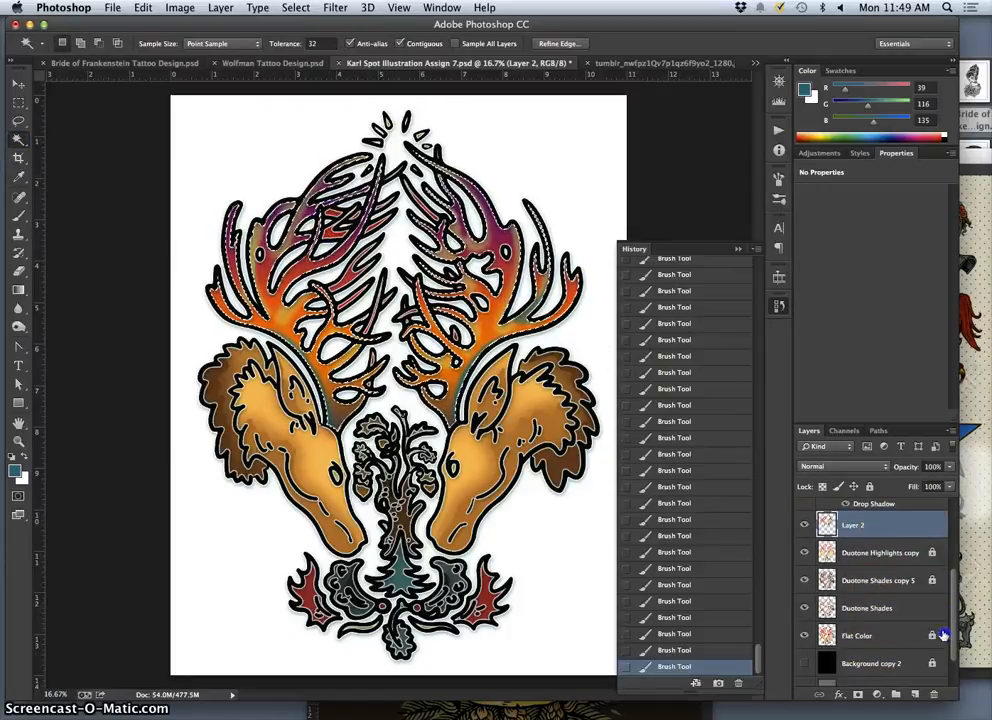
{"action": "left_click", "coordinate": [897, 633]}
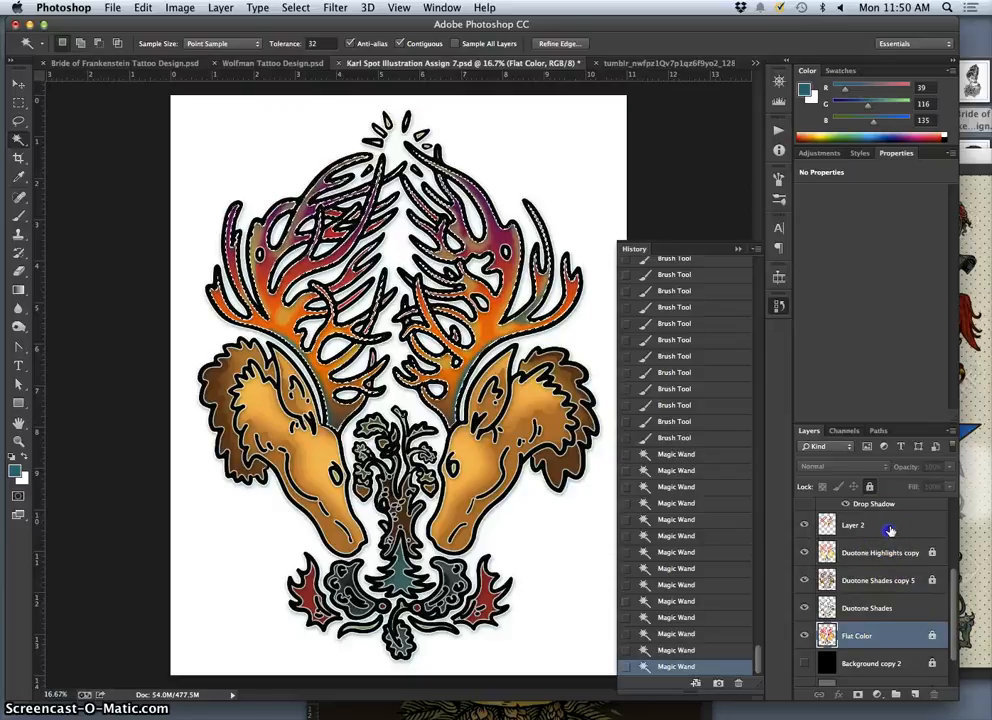
Step: Lock the Duotone Shades layer and make Layer 2 the active layer
{"action": "left_click", "coordinate": [888, 526]}
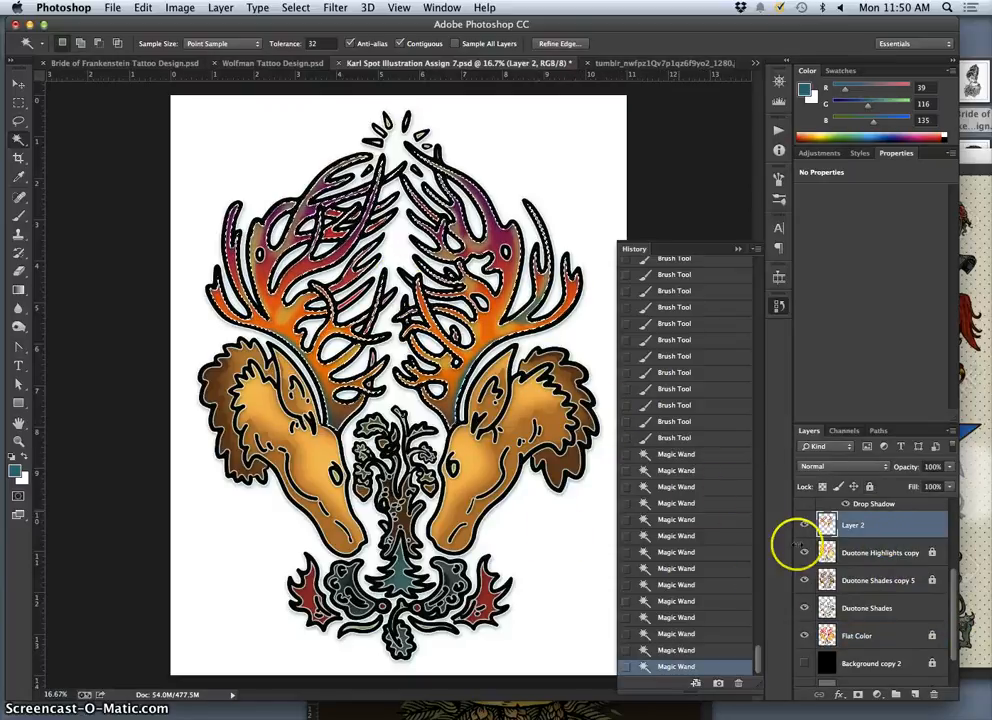
{"action": "left_click", "coordinate": [918, 609]}
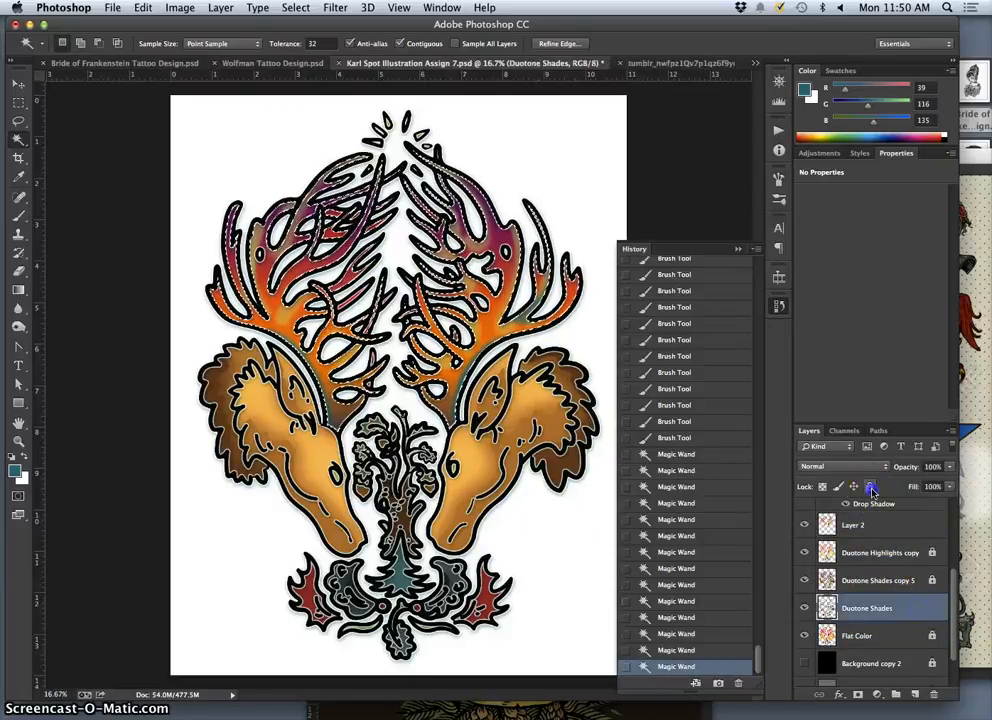
{"action": "left_click", "coordinate": [886, 531]}
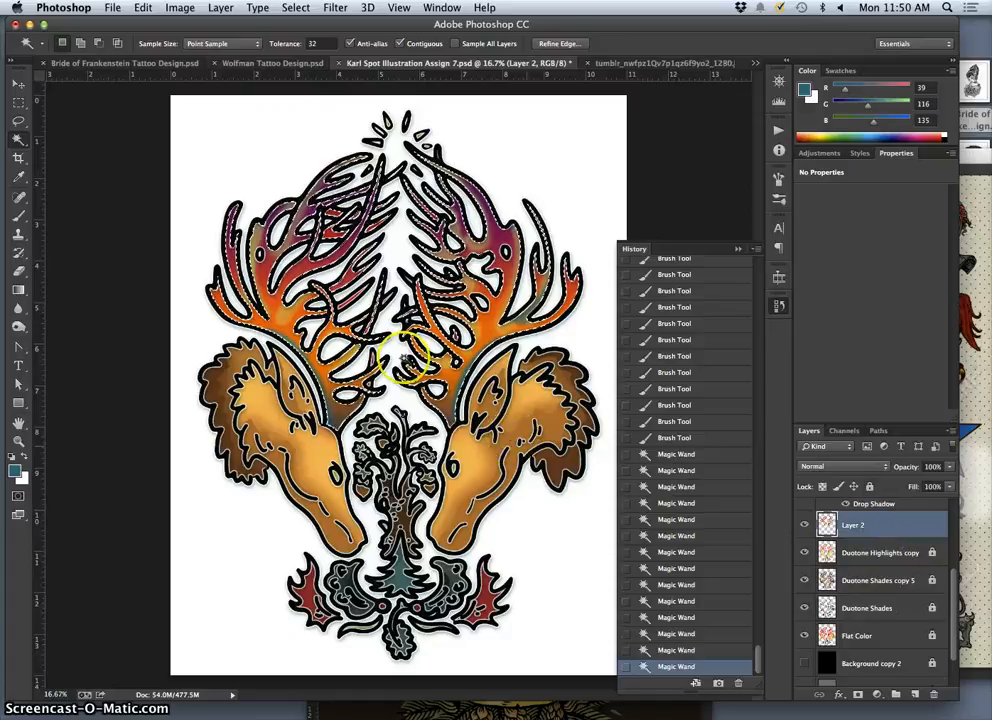
Step: Brush teal over the newly selected pieces and parts of both deer's antlers on Layer 2, and clear the selection
{"action": "left_click", "coordinate": [18, 215]}
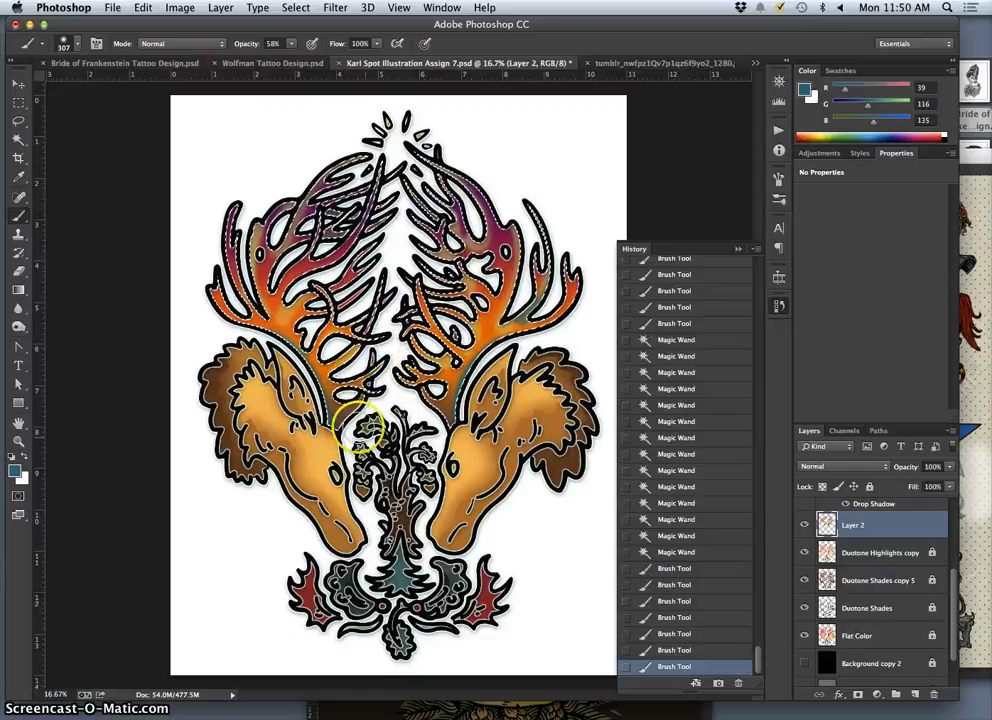
{"action": "key", "text": "super+z"}
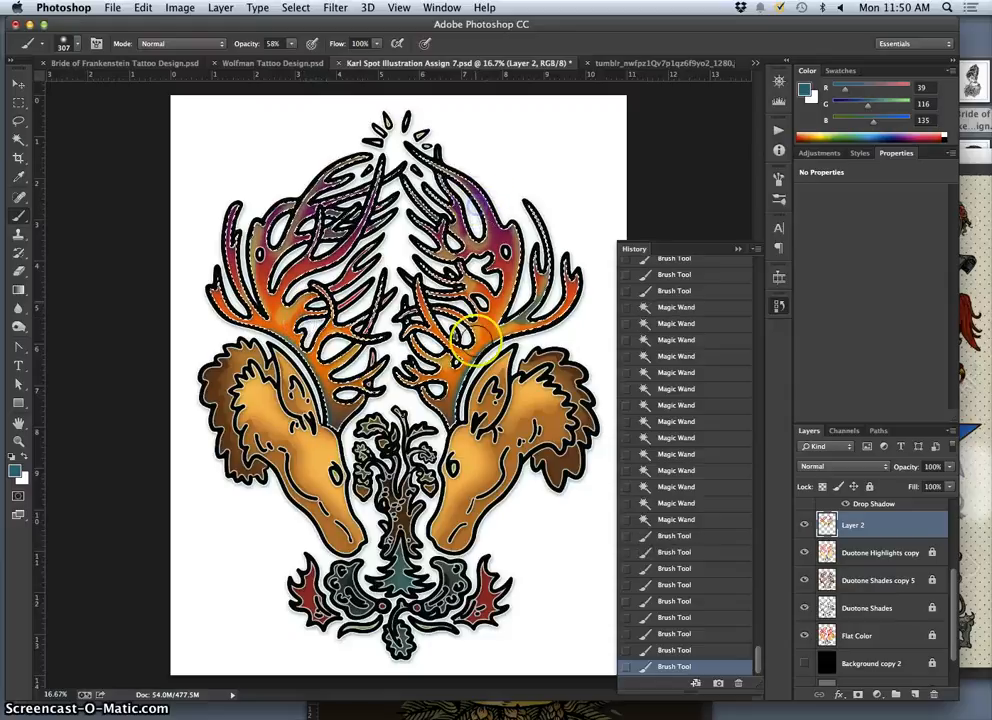
{"action": "left_click_drag", "start_coordinate": [455, 388], "coordinate": [447, 347]}
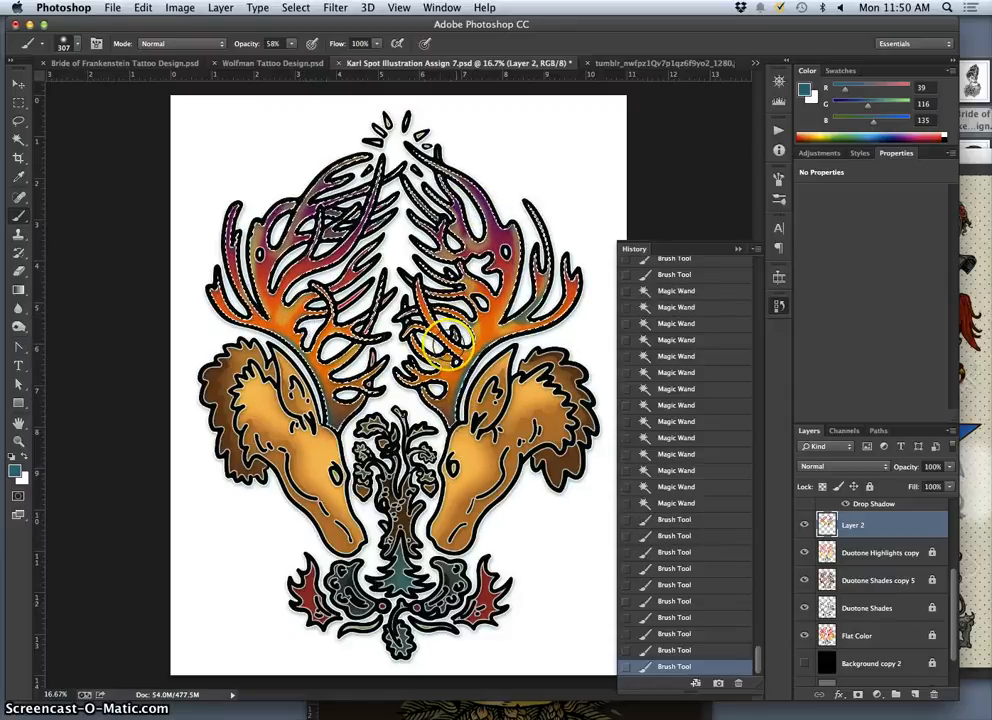
{"action": "left_click", "coordinate": [492, 452]}
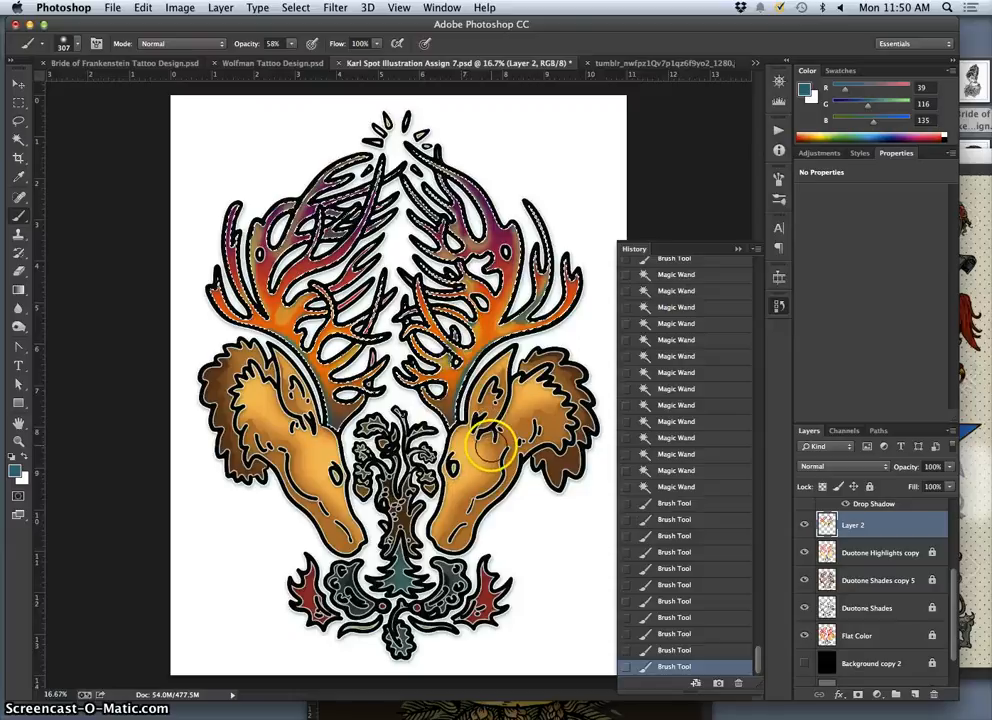
{"action": "left_click", "coordinate": [308, 355]}
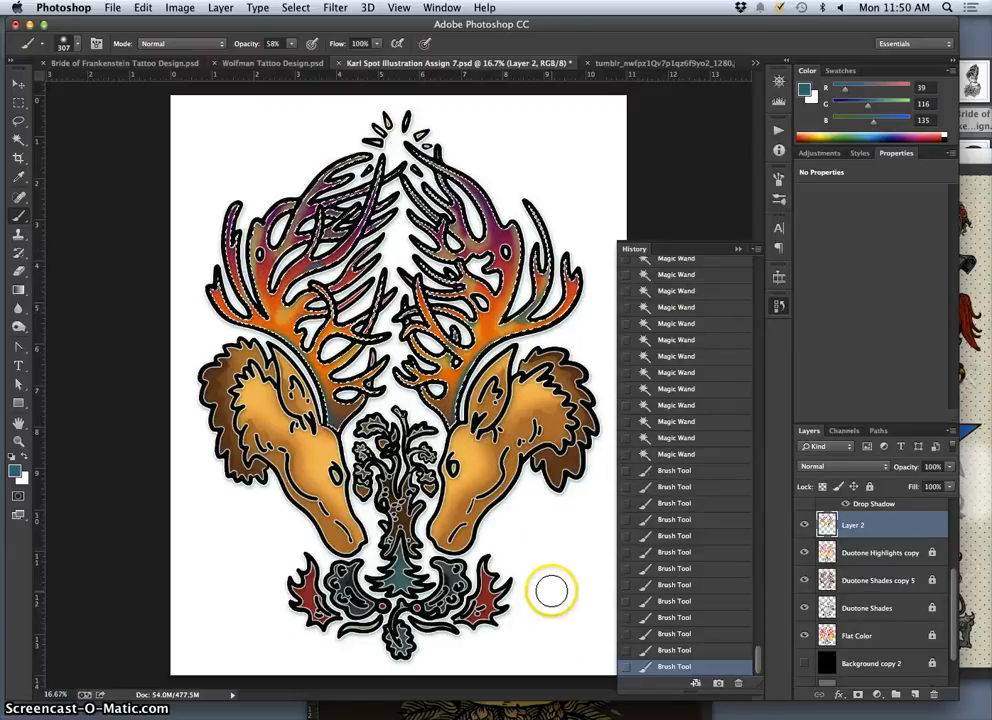
{"action": "key", "text": "super+d"}
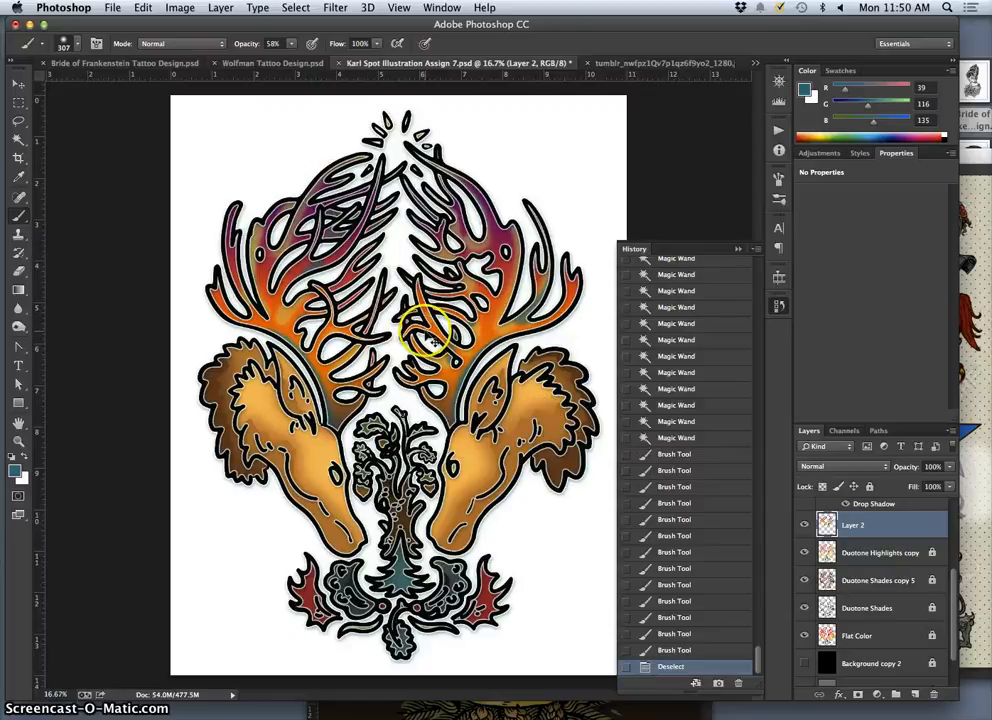
{"action": "key", "text": "super+z"}
{"action": "mouse_move", "coordinate": [354, 221]}
{"action": "left_mouse_down"}
{"action": "mouse_move", "coordinate": [330, 264]}
{"action": "mouse_move", "coordinate": [358, 237]}
{"action": "mouse_move", "coordinate": [300, 160]}
{"action": "mouse_move", "coordinate": [415, 262]}
{"action": "mouse_move", "coordinate": [230, 228]}
{"action": "mouse_move", "coordinate": [398, 338]}
{"action": "left_mouse_up"}
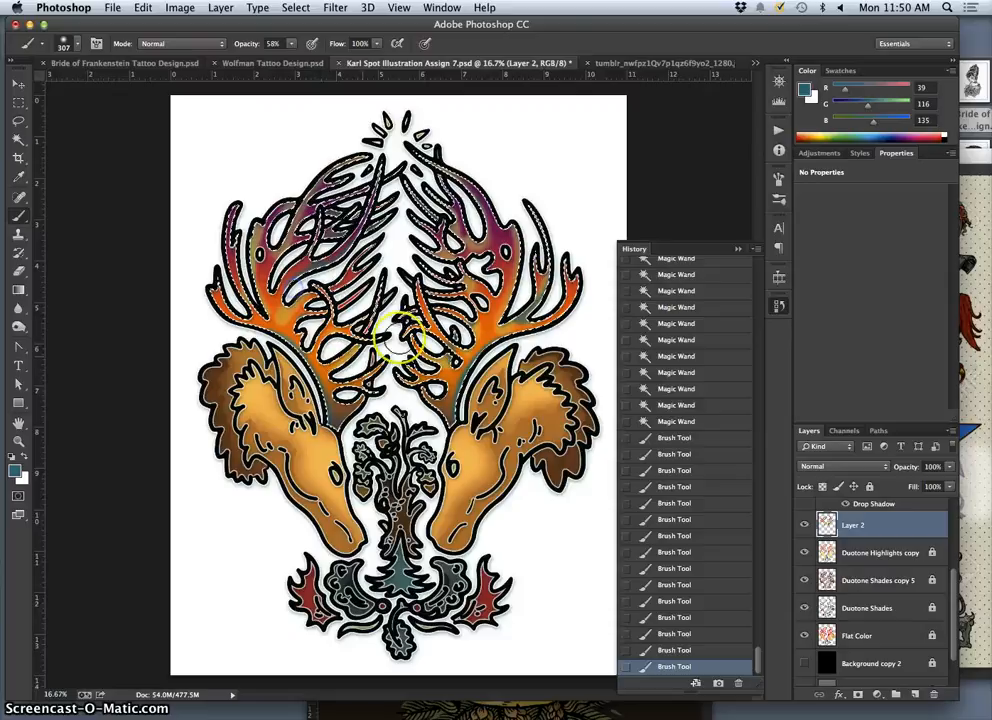
{"action": "key", "text": "super+d"}
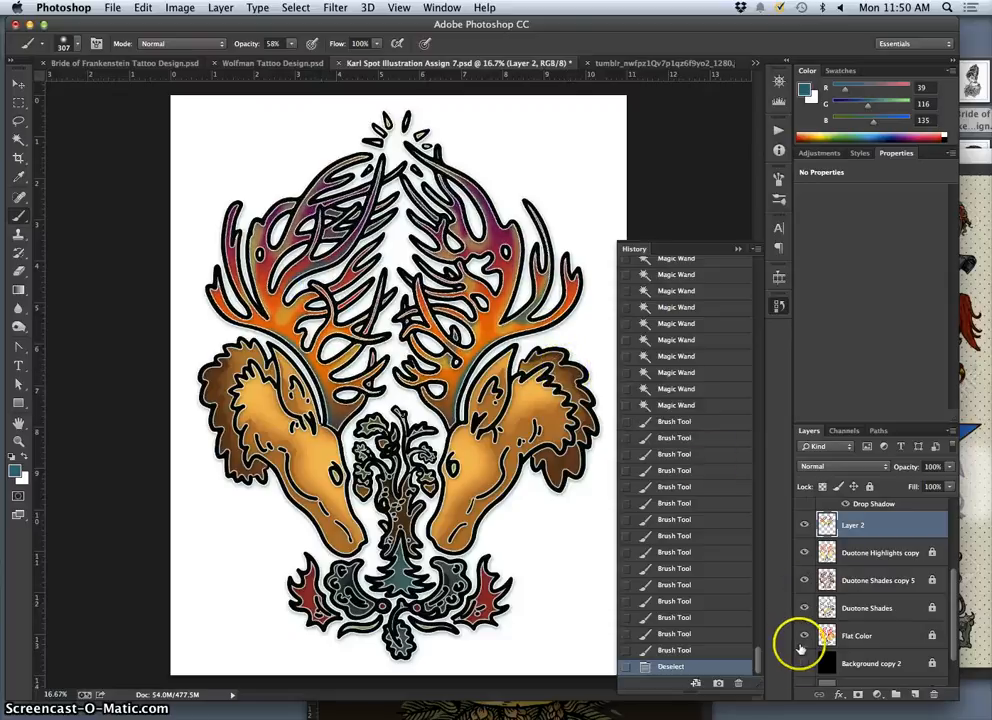
Step: Compare the antlers with and without Layer 2, and try the layer's opacity at 84%
{"action": "left_click", "coordinate": [807, 526]}
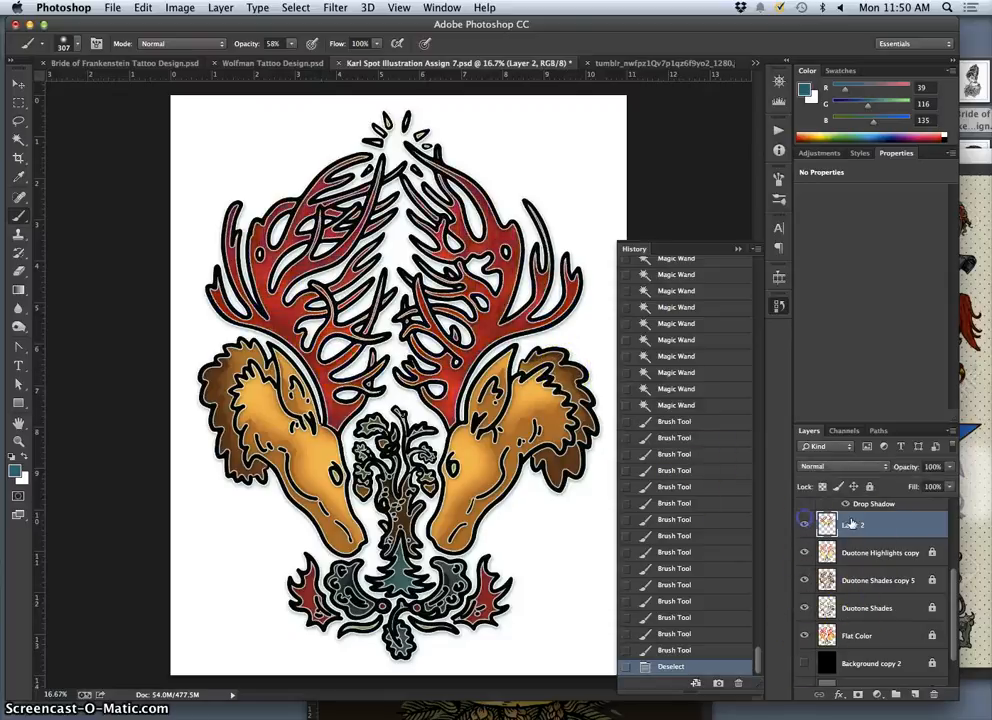
{"action": "left_click", "coordinate": [804, 524]}
{"action": "left_click", "coordinate": [950, 466]}
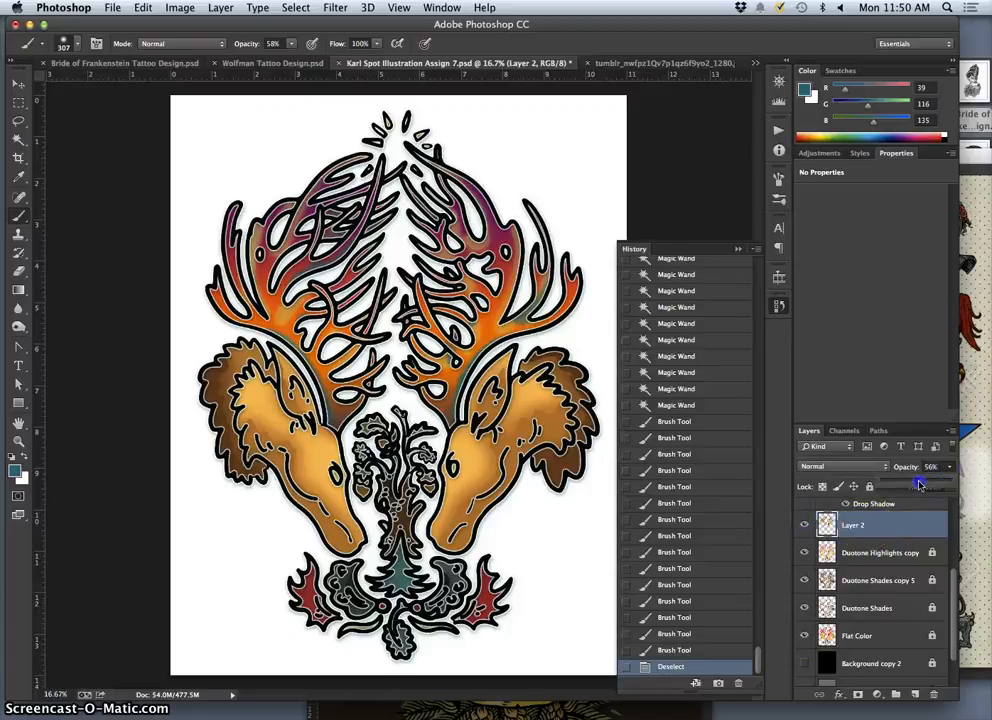
{"action": "left_click_drag", "start_coordinate": [919, 485], "coordinate": [934, 482]}
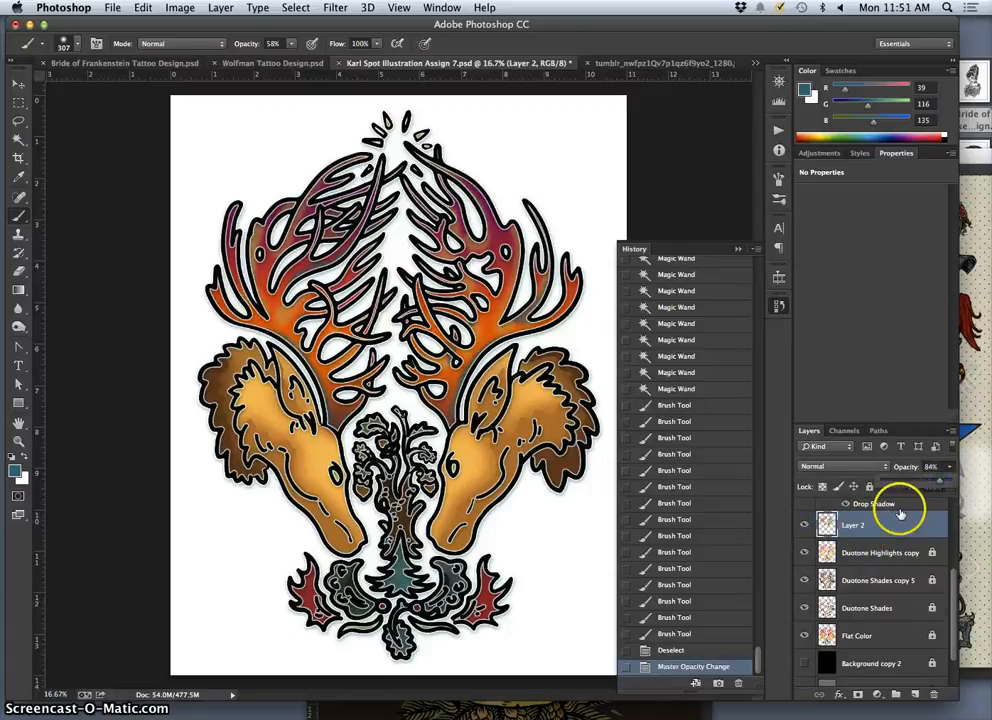
Step: Set Layer 2's blending mode to Screen and its opacity to 62%
{"action": "left_click", "coordinate": [858, 467]}
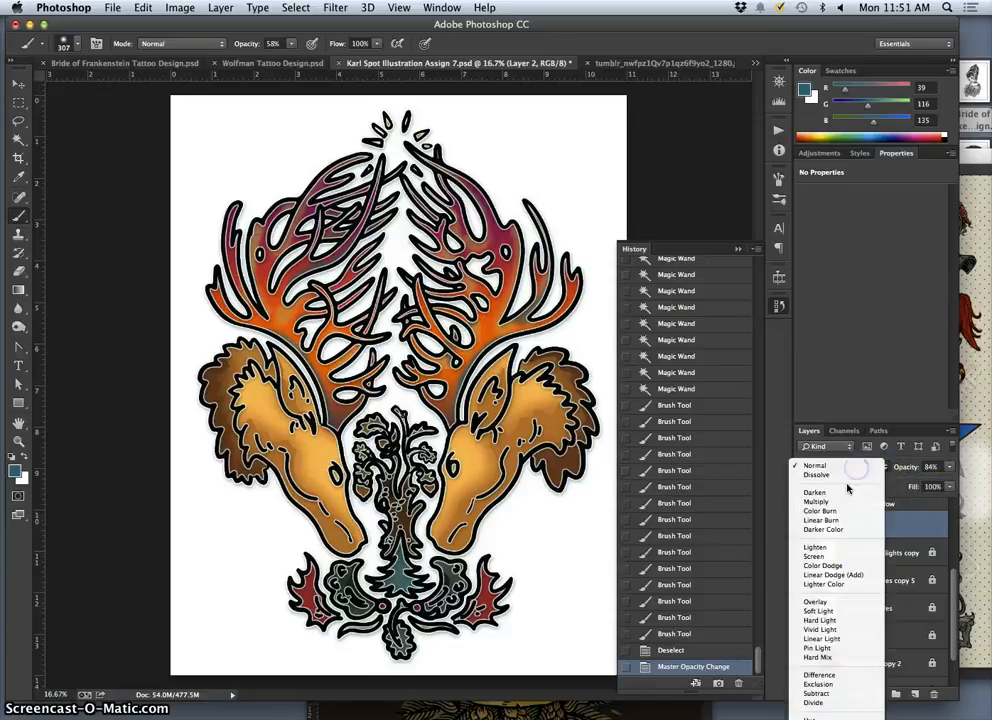
{"action": "left_click", "coordinate": [838, 556]}
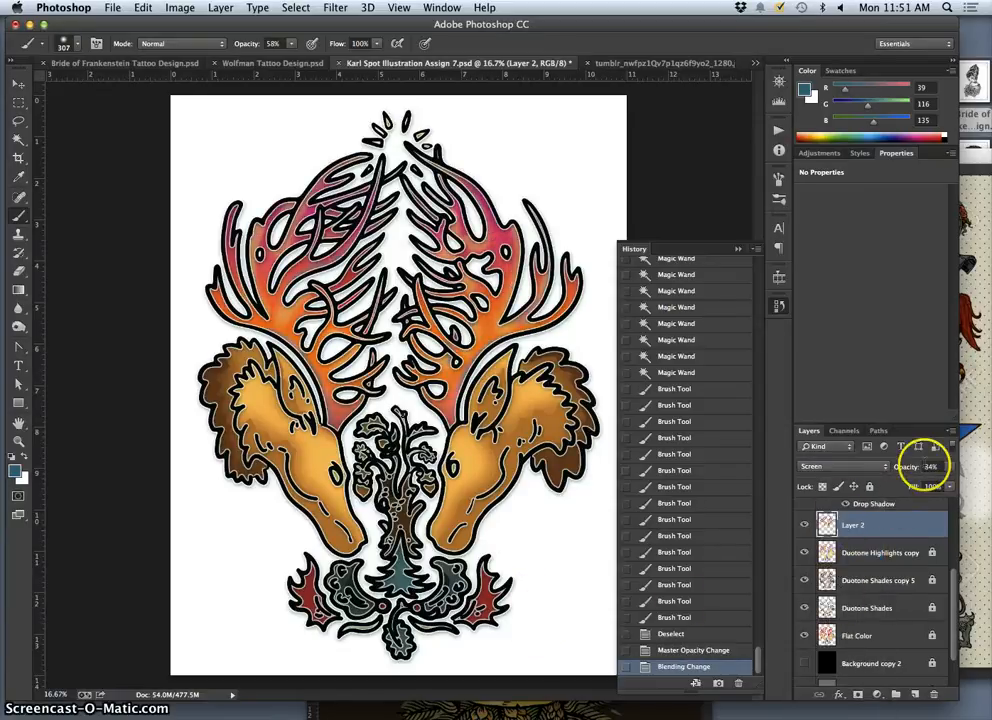
{"action": "left_click", "coordinate": [949, 467]}
{"action": "left_click_drag", "start_coordinate": [951, 482], "coordinate": [926, 484]}
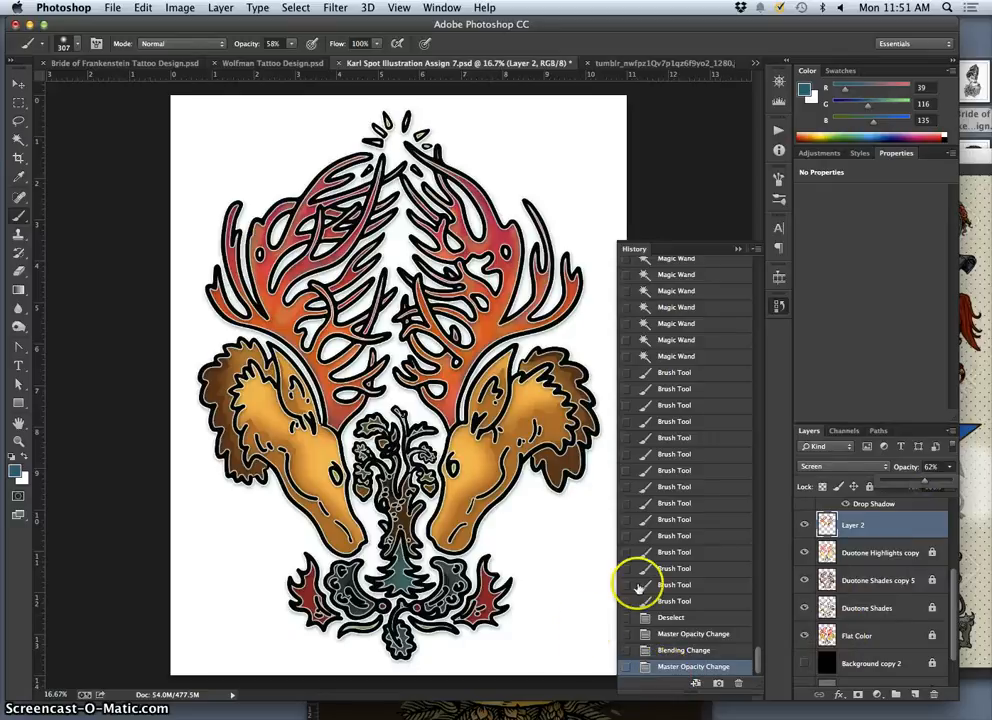
Step: Preview the illustration against the black Background copy 2 and the gray Background copy, and return to the white background
{"action": "scroll", "coordinate": [955, 612], "scroll_direction": "down", "scroll_amount": 1}
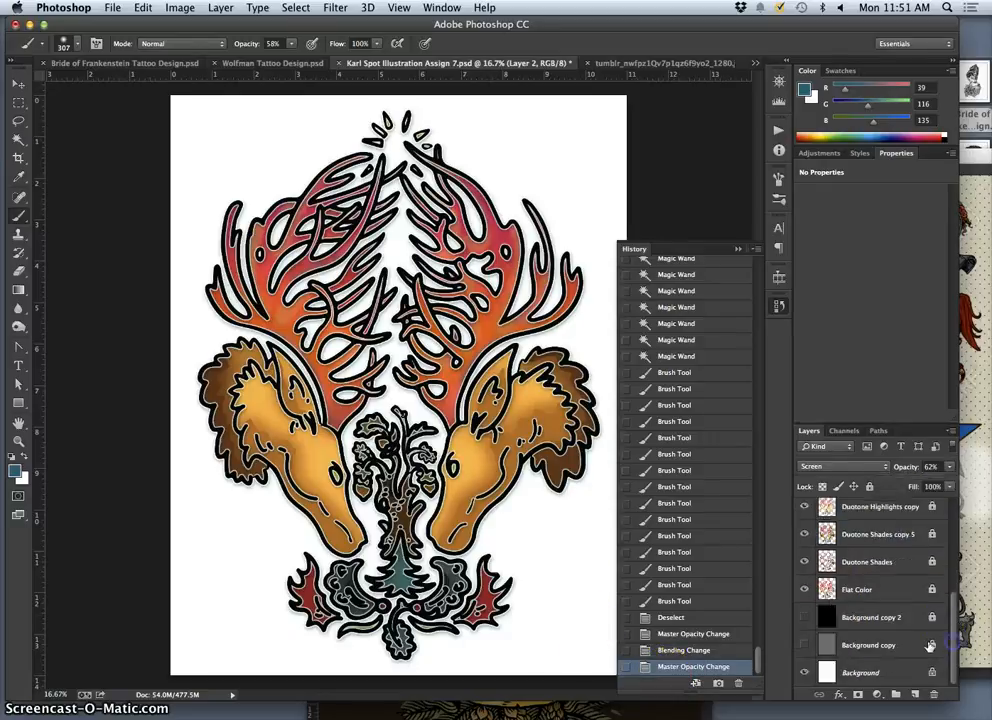
{"action": "left_click", "coordinate": [804, 619]}
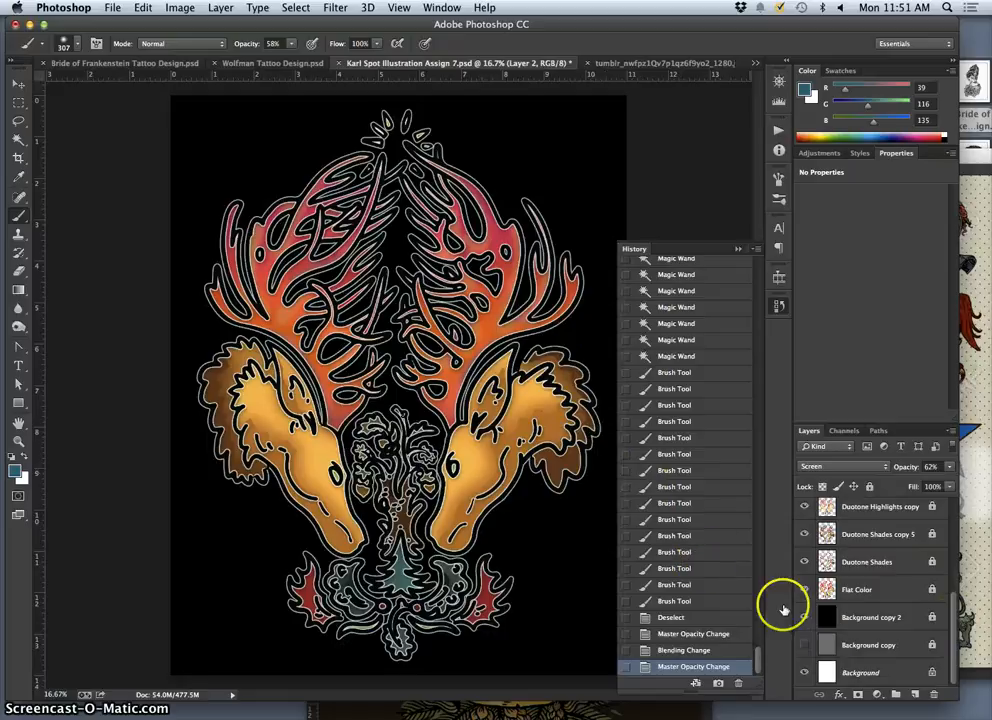
{"action": "left_click", "coordinate": [805, 645]}
{"action": "left_click", "coordinate": [805, 617]}
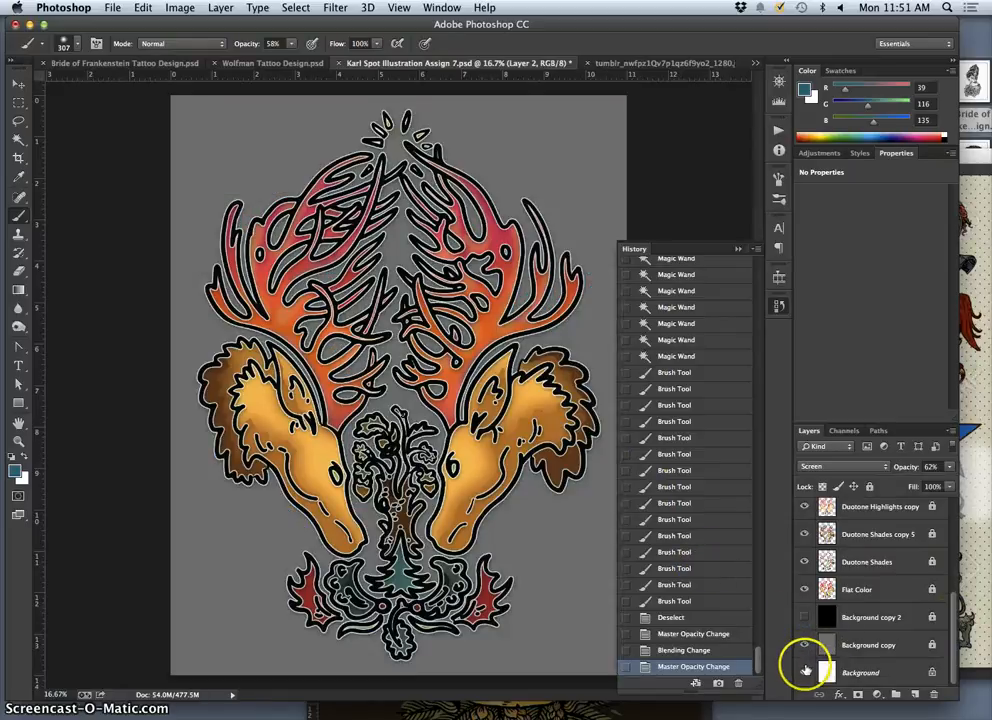
{"action": "left_click", "coordinate": [805, 620]}
{"action": "left_click", "coordinate": [805, 648]}
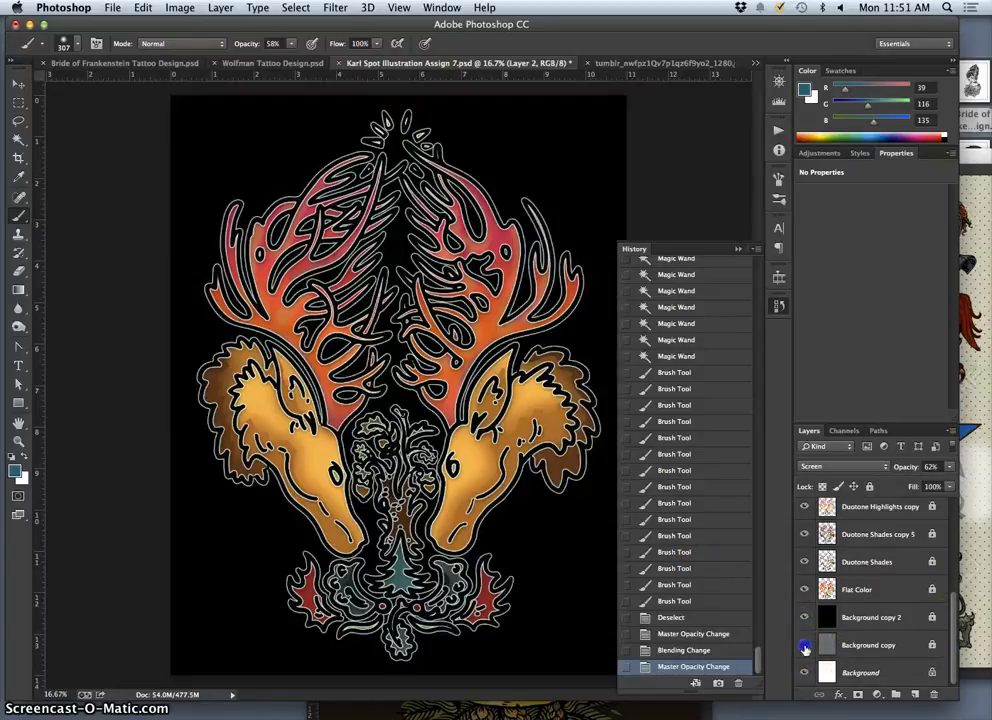
{"action": "left_click", "coordinate": [805, 620]}
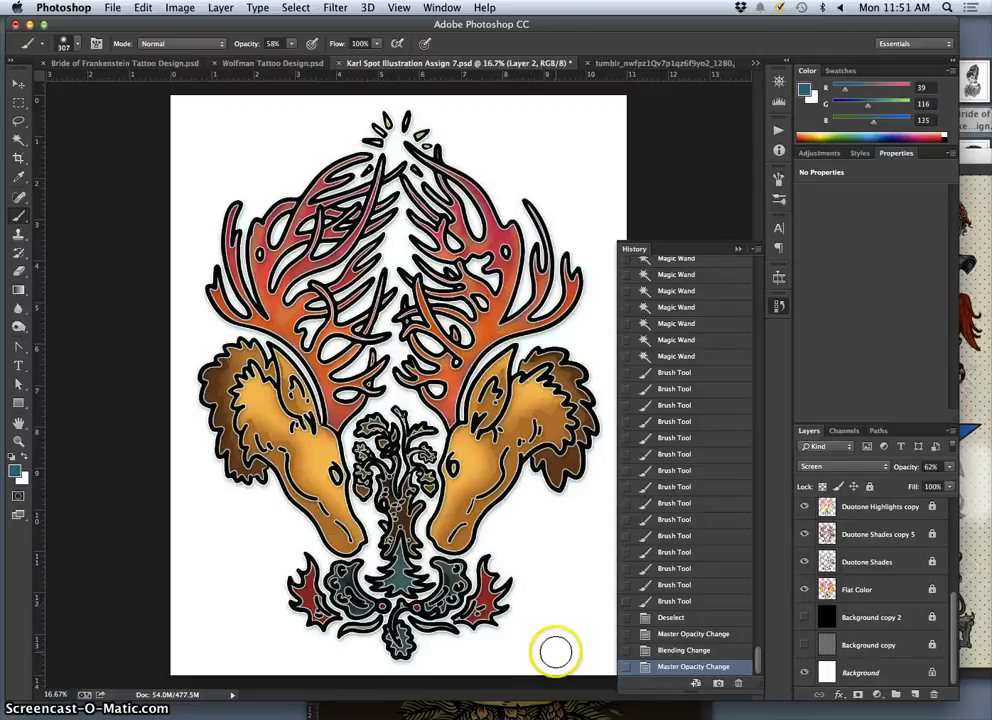
Step: Compare the illustration with and without the line art's drop shadow, leaving the effect enabled
{"action": "left_click_drag", "start_coordinate": [952, 602], "coordinate": [953, 563]}
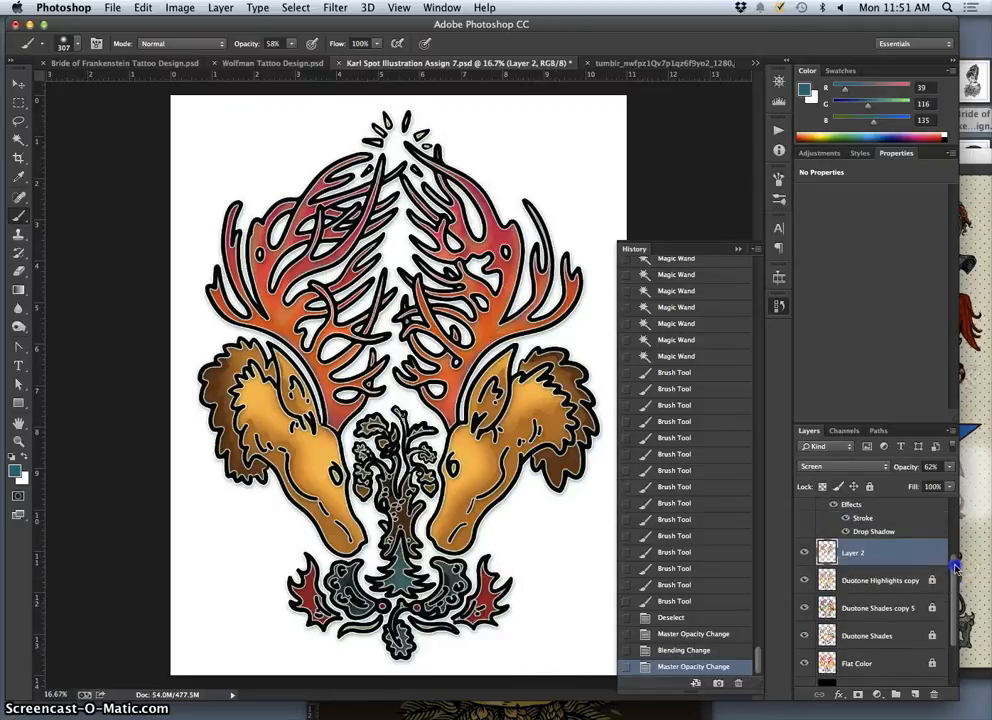
{"action": "left_click", "coordinate": [848, 534]}
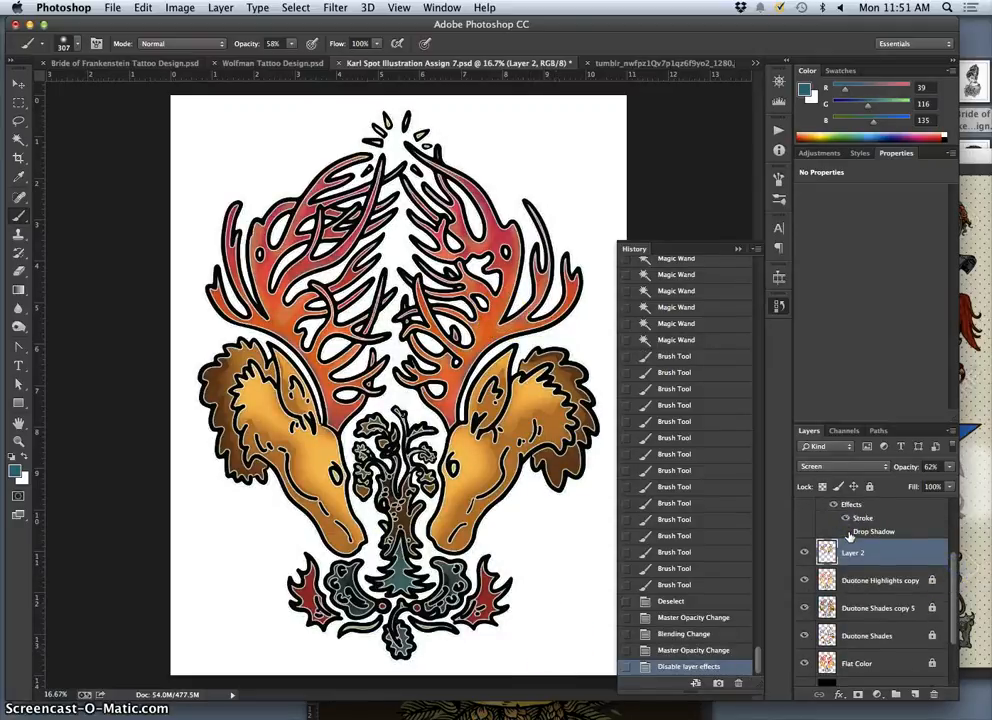
{"action": "left_click", "coordinate": [848, 533]}
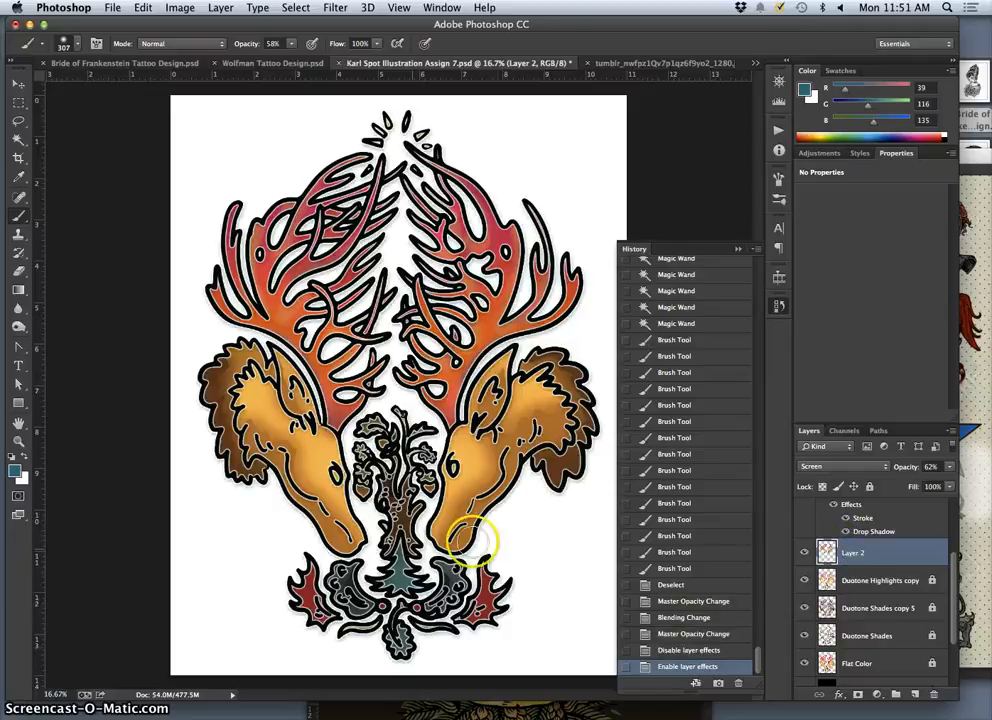